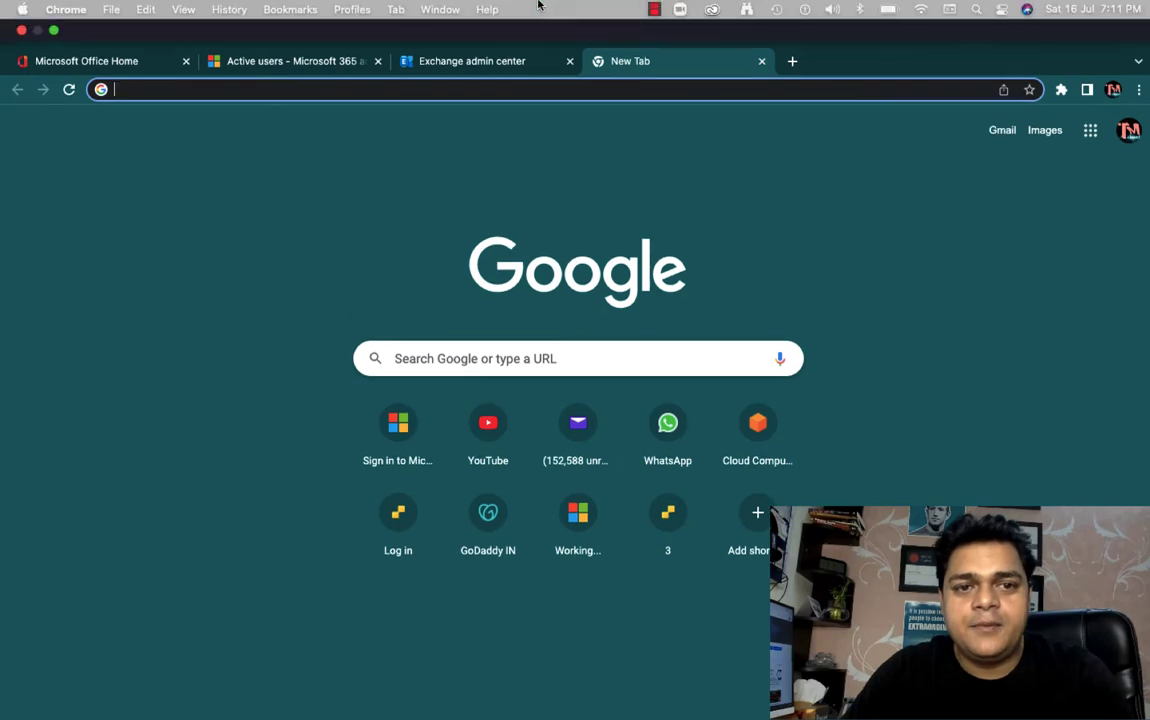
# Switch to OneNote and open the AWS-CloudKaksha section of the notebook
pyautogui.click(22, 31)
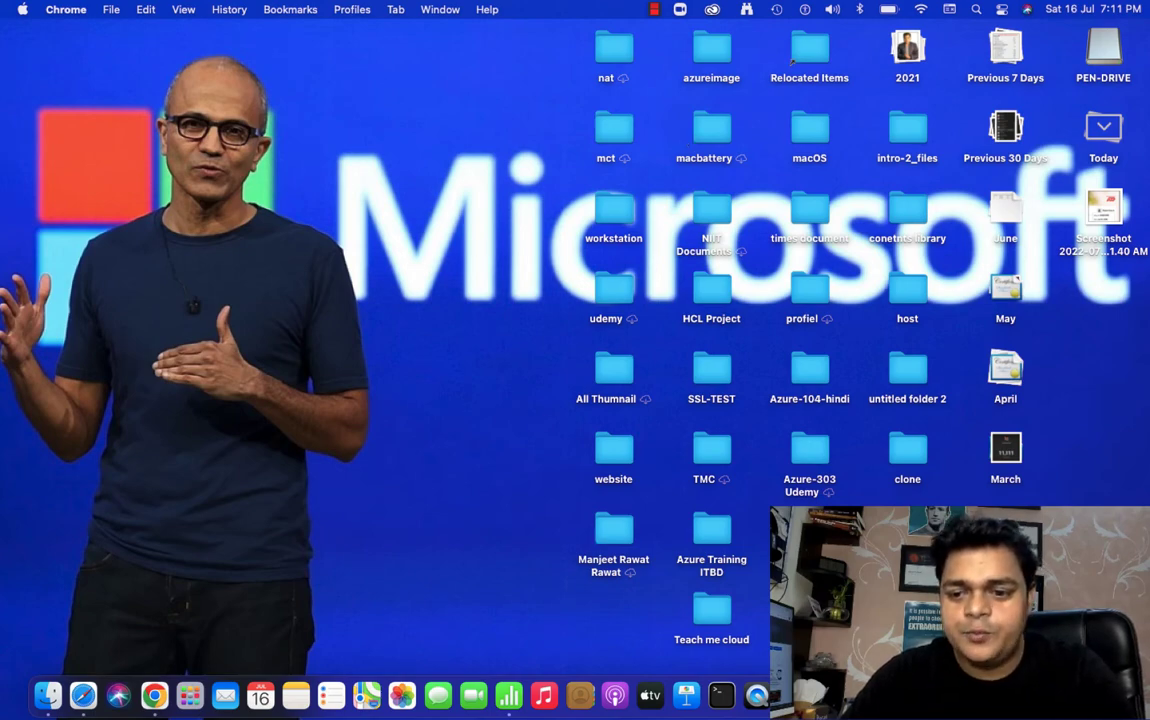
pyautogui.hotkey('ctrl', 'Right')
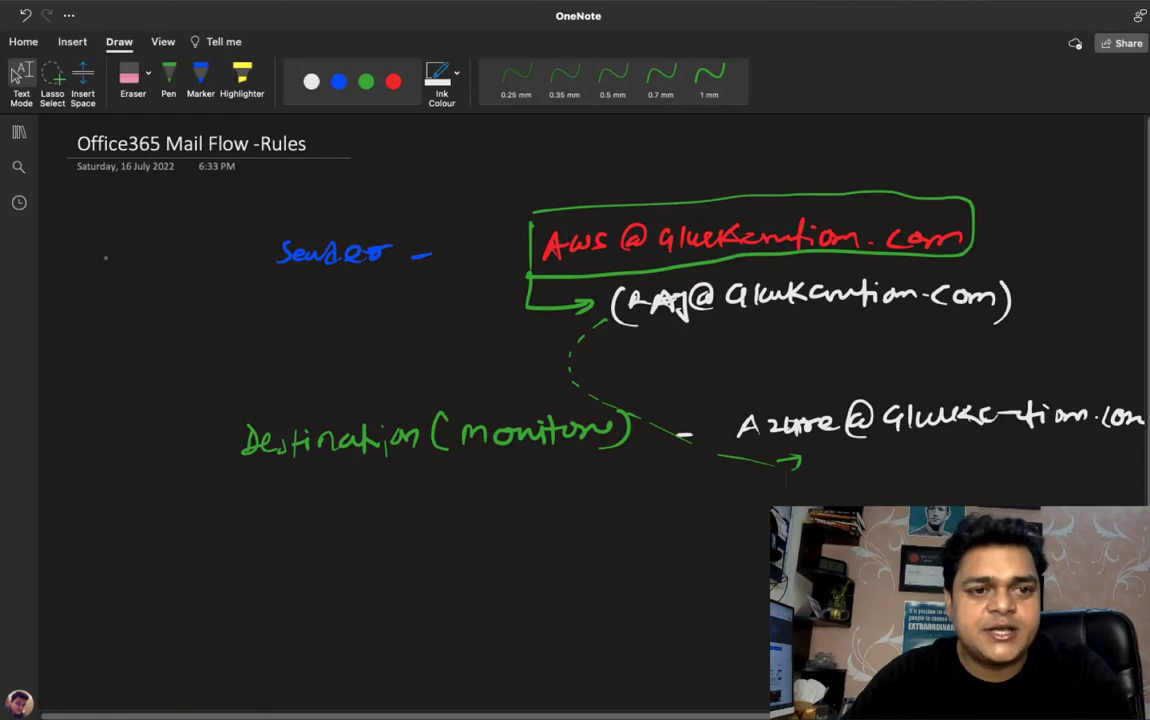
pyautogui.click(18, 131)
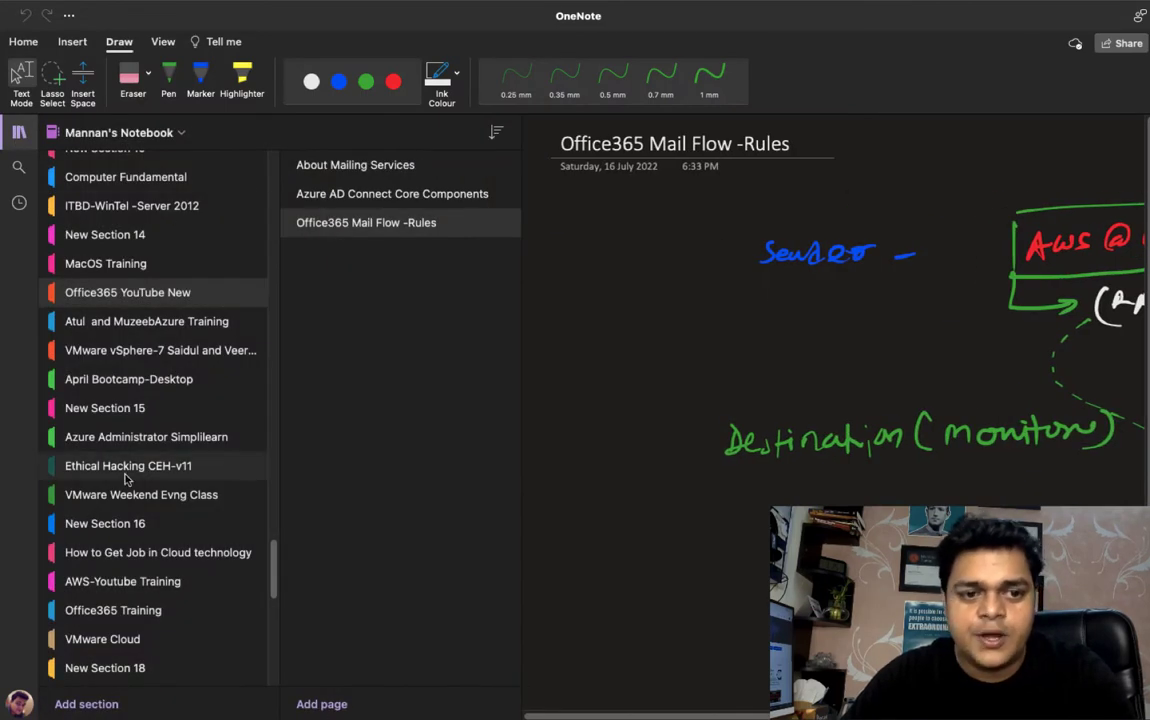
pyautogui.scroll(-3, 127, 479)
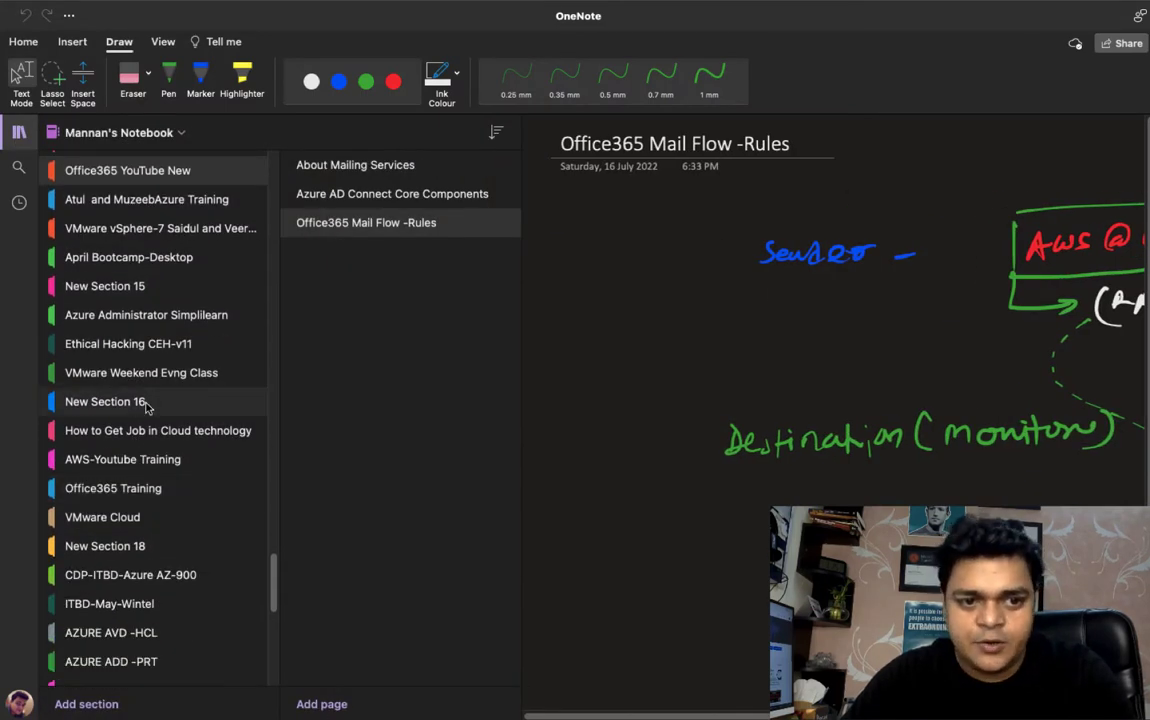
pyautogui.click(160, 374)
pyautogui.scroll(-5, 159, 555)
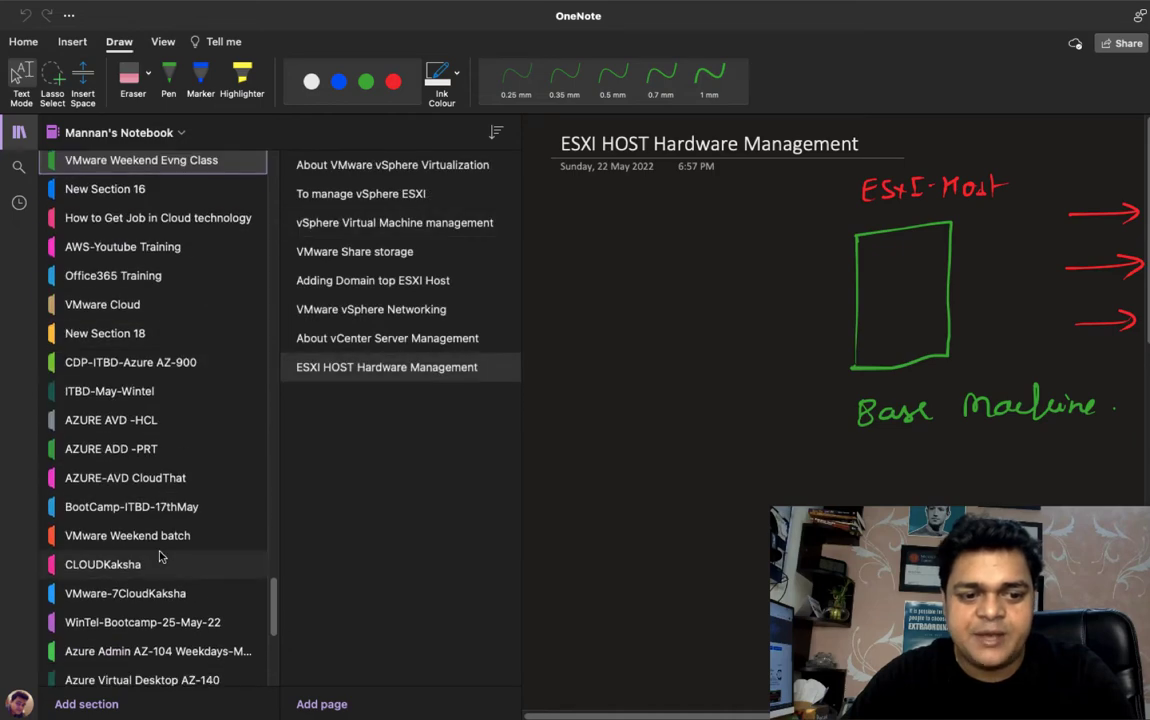
pyautogui.scroll(-10, 159, 555)
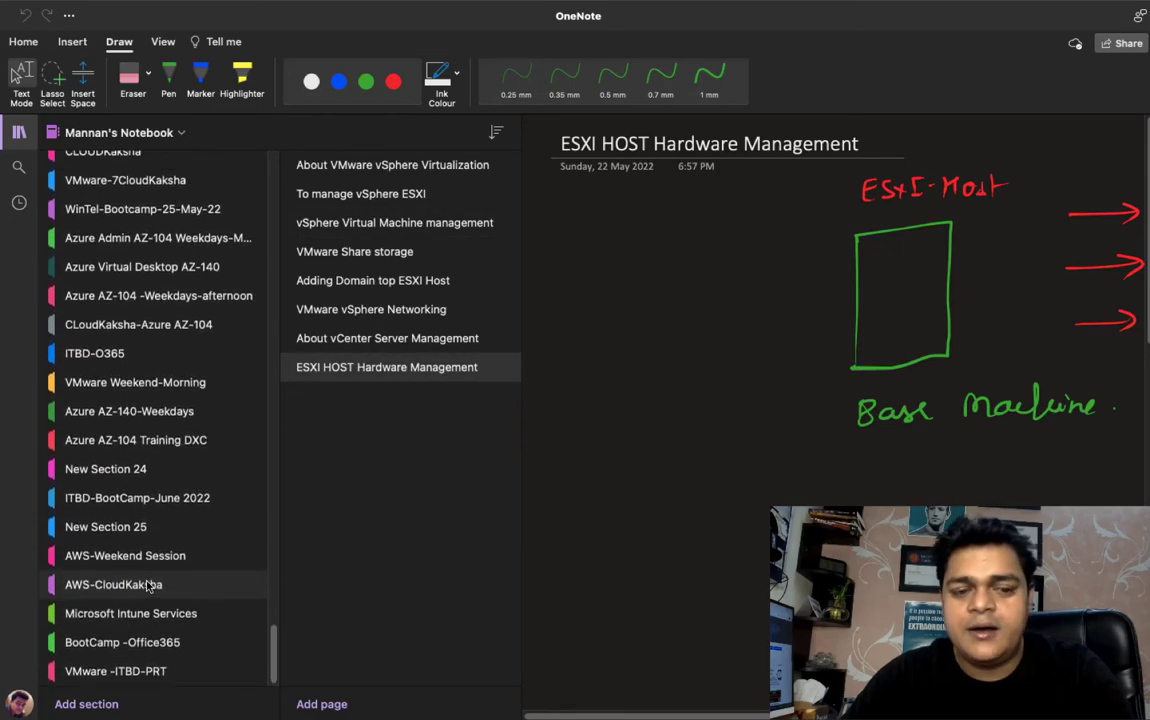
pyautogui.click(147, 642)
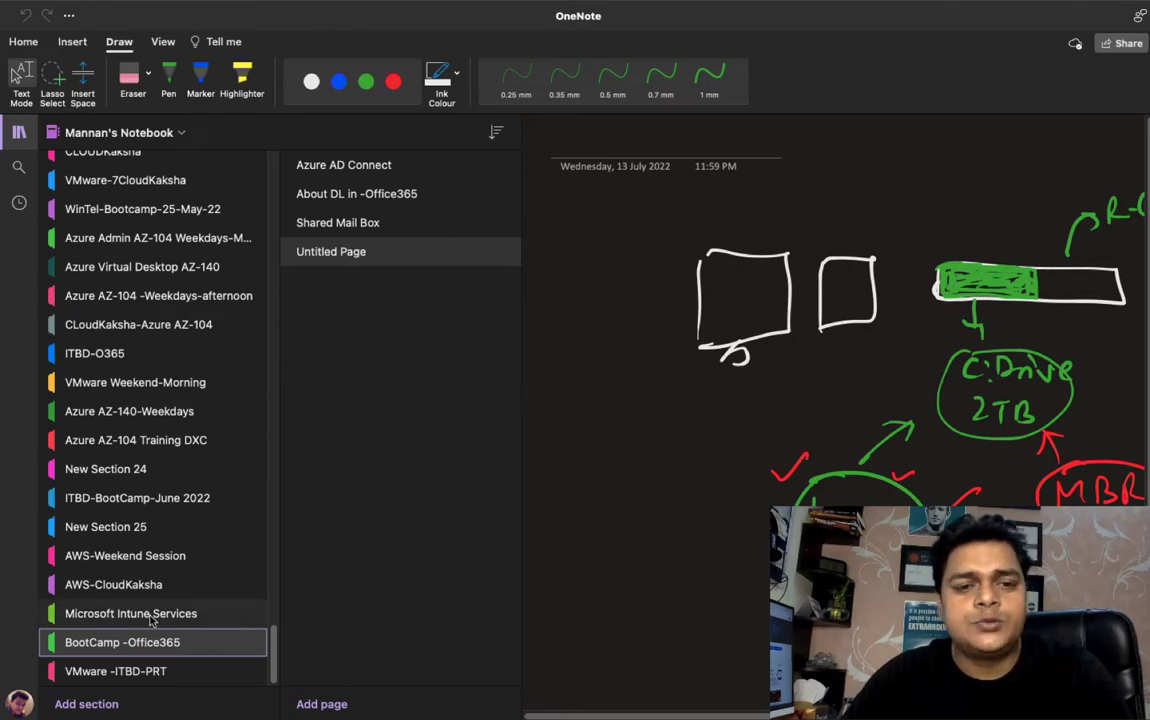
pyautogui.click(152, 616)
pyautogui.click(139, 561)
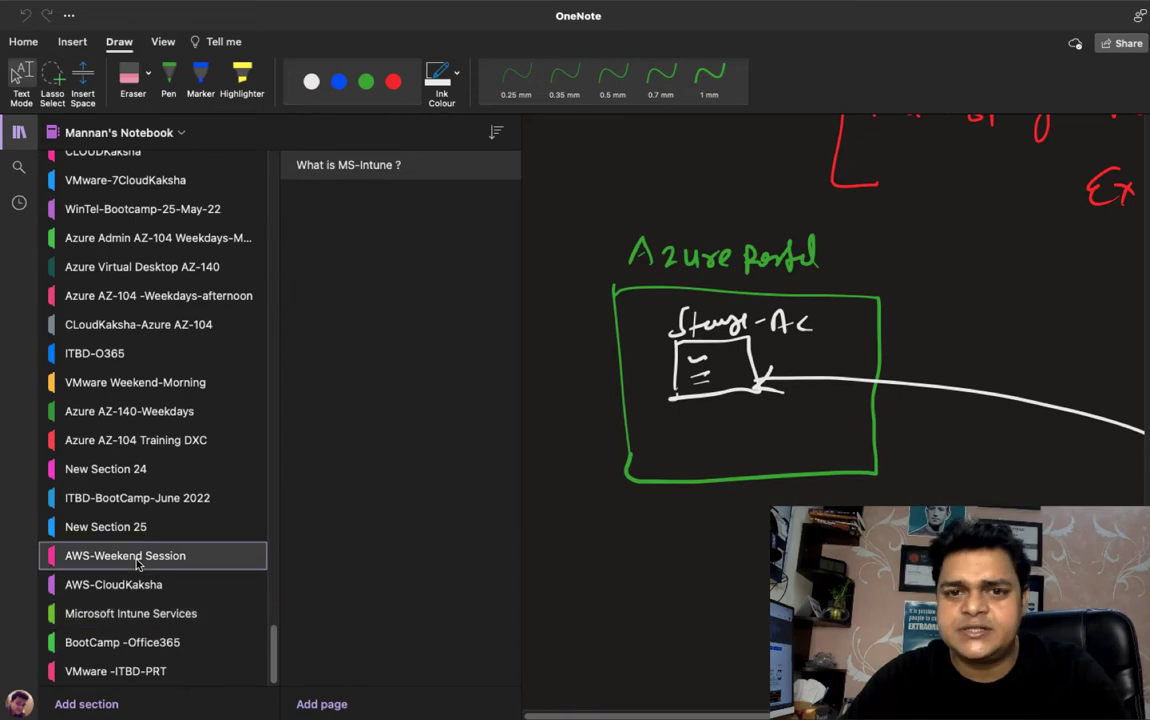
pyautogui.click(133, 586)
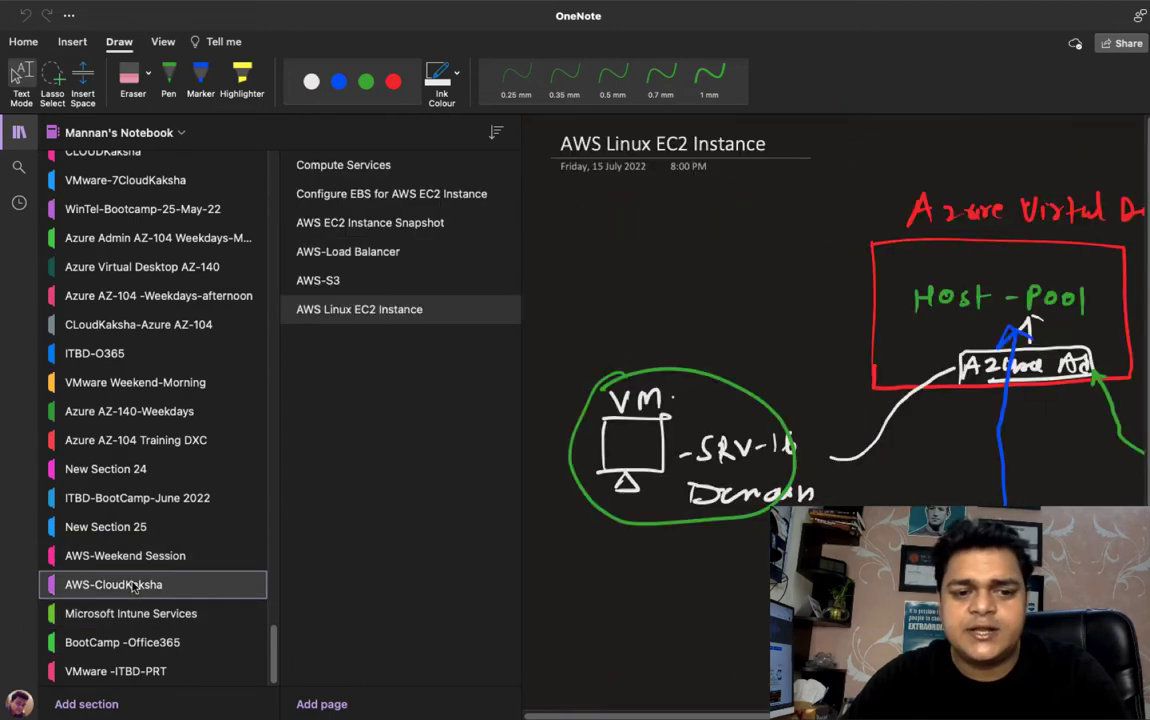
# Add a new page titled "AWS-S3 Bucket" to the section and hide the notebook navigation
pyautogui.click(328, 705)
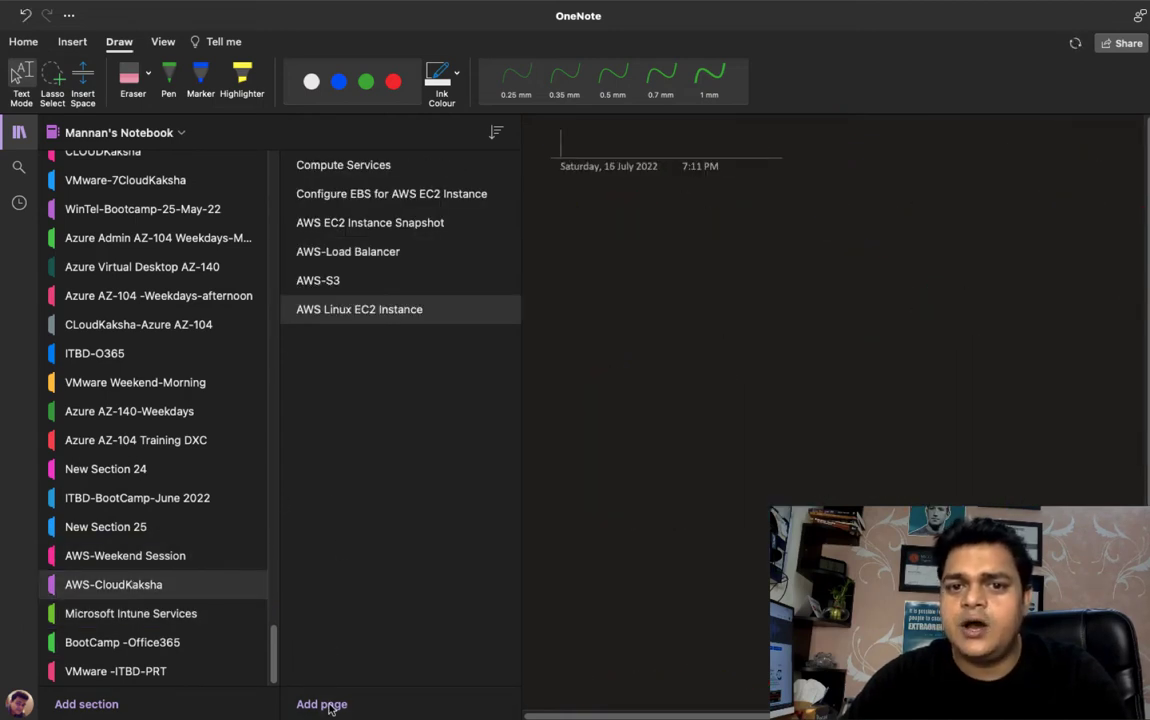
pyautogui.write('St')
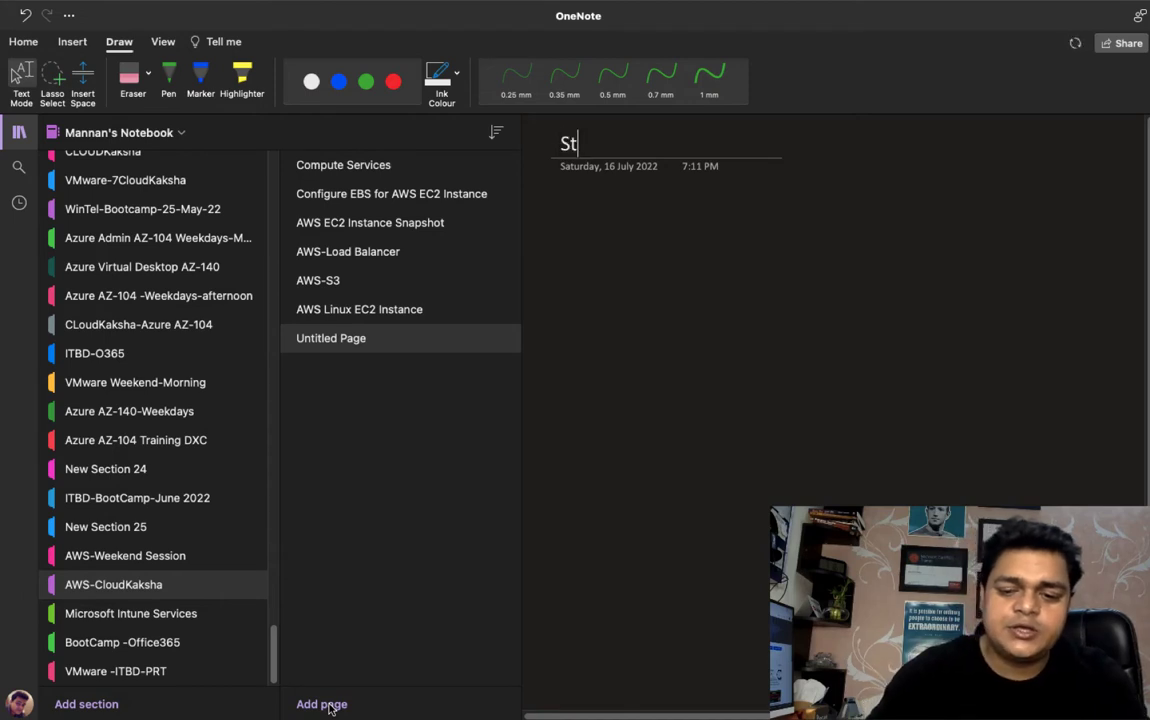
pyautogui.write('o')
pyautogui.press('BackSpace')
pyautogui.press('BackSpace')
pyautogui.press('BackSpace')
pyautogui.write('AW')
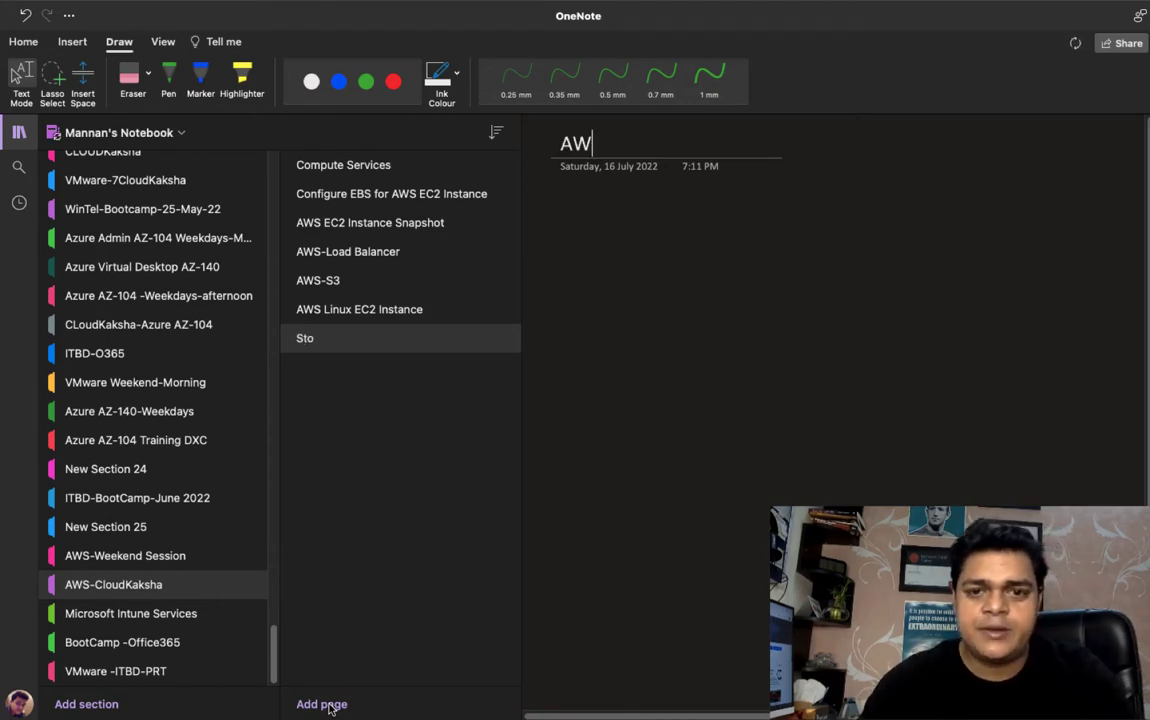
pyautogui.write('S-S')
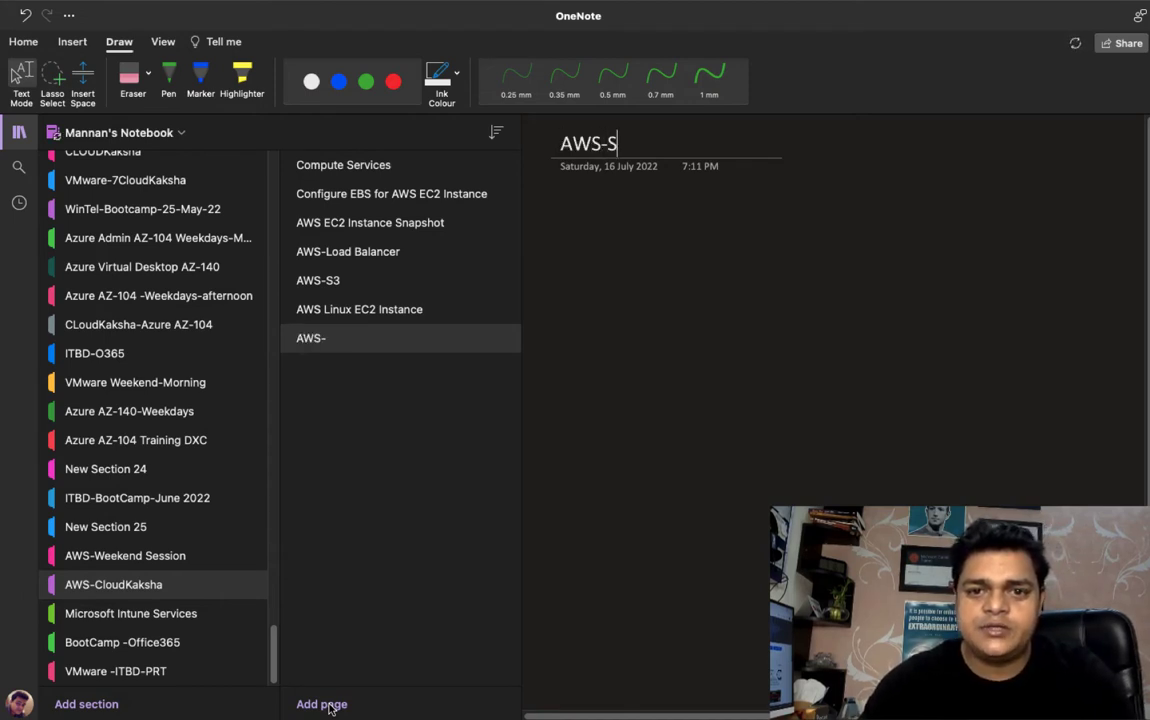
pyautogui.write('3 ')
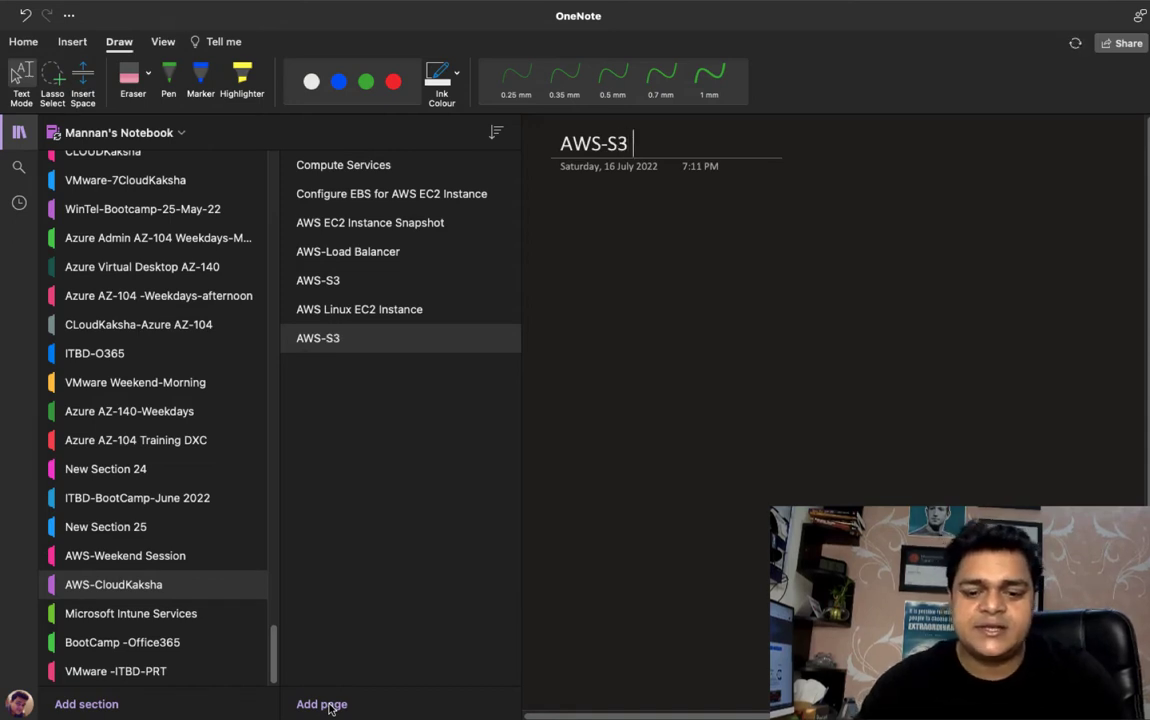
pyautogui.write('Bucket')
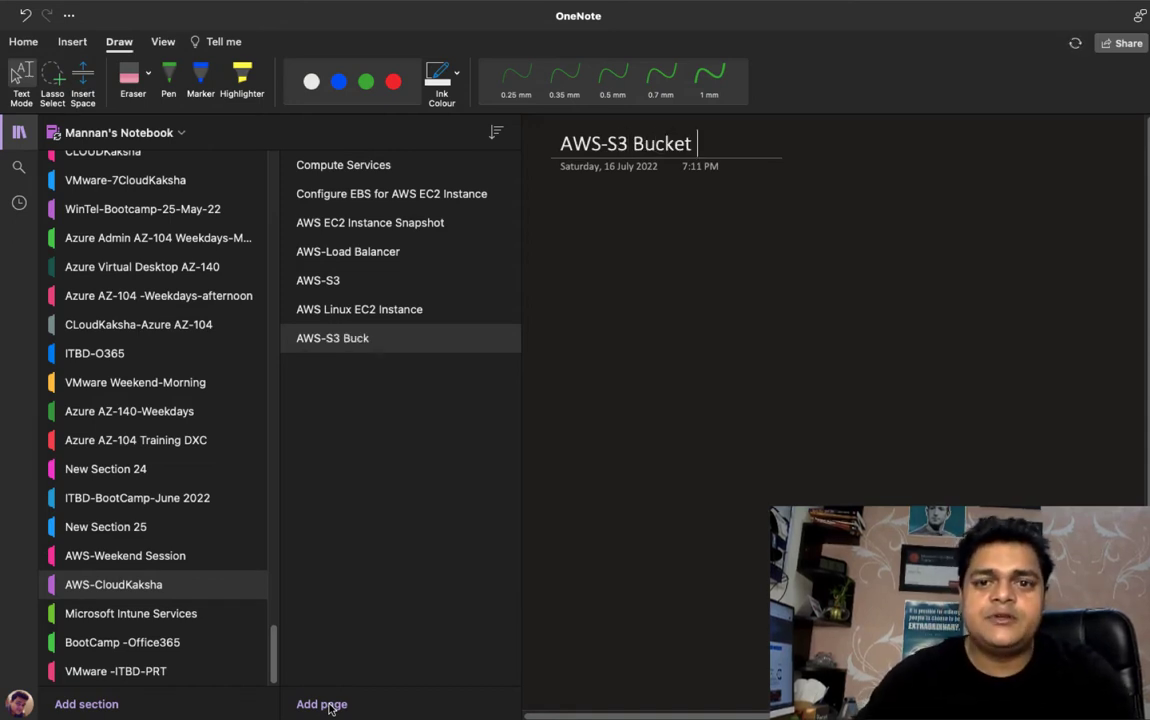
pyautogui.click(18, 134)
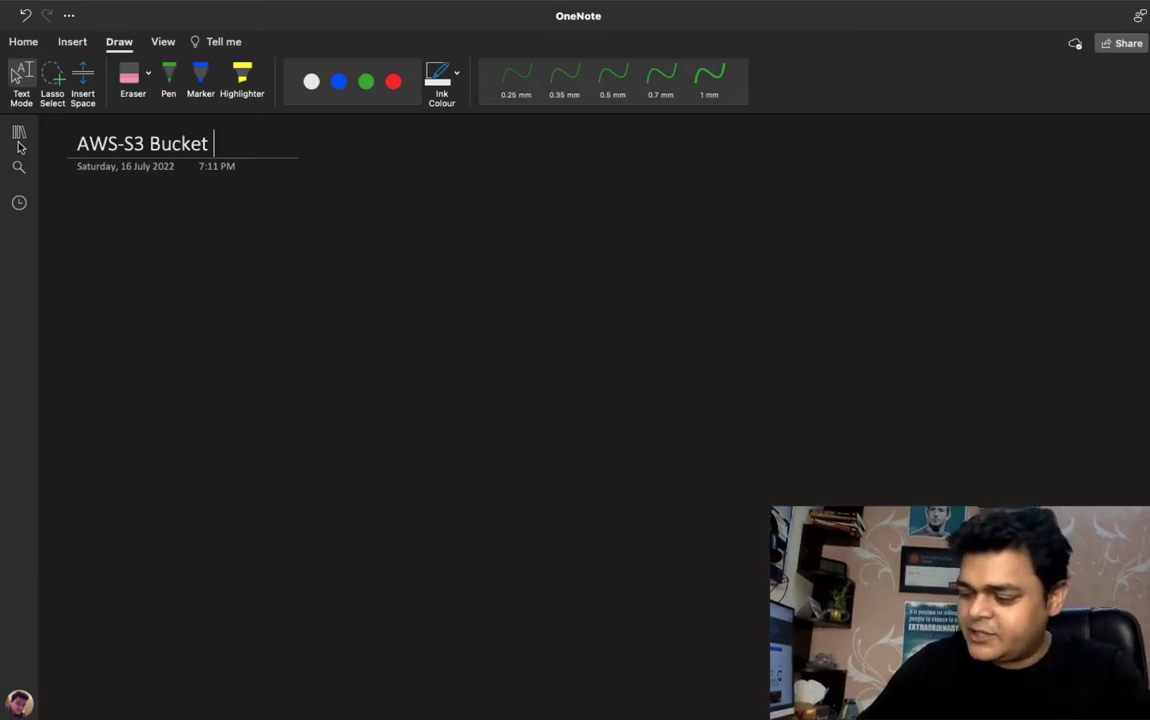
# Draw a bucket near the page's upper middle with the red 0.5 mm pen and label it "S3-Bucket" beside it
pyautogui.click(612, 80)
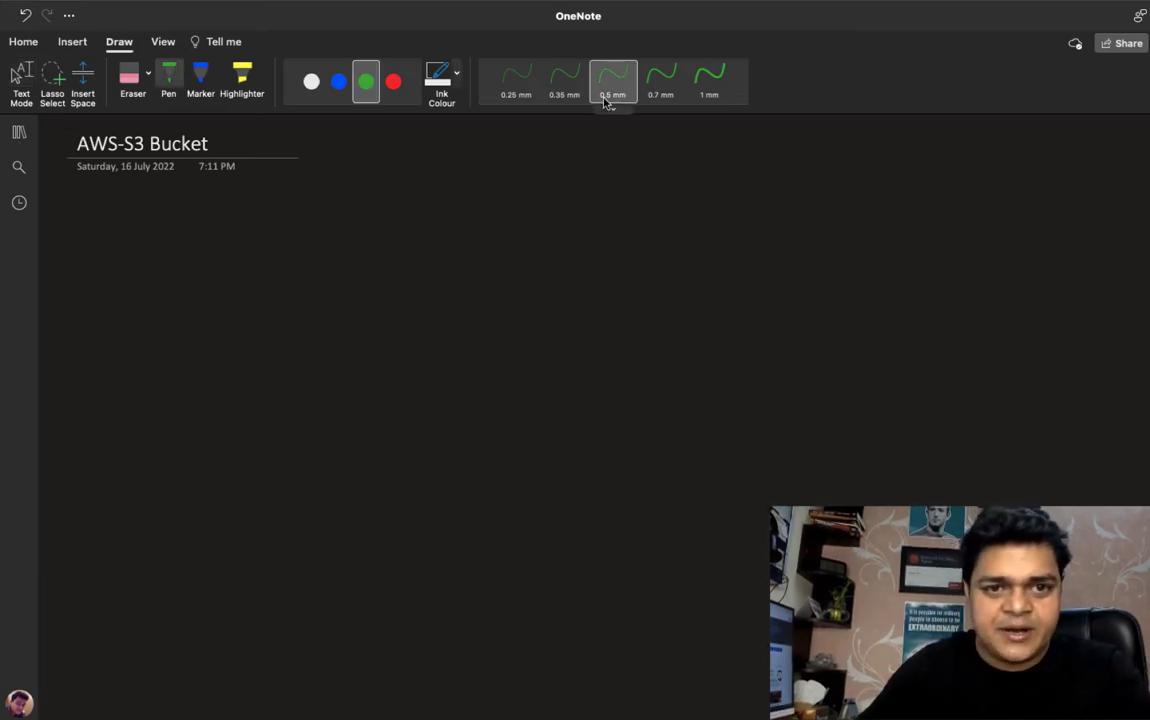
pyautogui.click(393, 81)
pyautogui.moveTo(414, 230)
pyautogui.mouseDown()
pyautogui.moveTo(427, 326)
pyautogui.moveTo(475, 373)
pyautogui.moveTo(519, 372)
pyautogui.moveTo(541, 234)
pyautogui.moveTo(412, 231)
pyautogui.moveTo(500, 205)
pyautogui.moveTo(548, 218)
pyautogui.mouseUp()
pyautogui.moveTo(587, 289)
pyautogui.mouseDown()
pyautogui.moveTo(572, 305)
pyautogui.moveTo(612, 297)
pyautogui.moveTo(604, 306)
pyautogui.mouseUp()
pyautogui.moveTo(628, 299); pyautogui.dragTo(659, 305)
pyautogui.moveTo(659, 285); pyautogui.dragTo(660, 305)
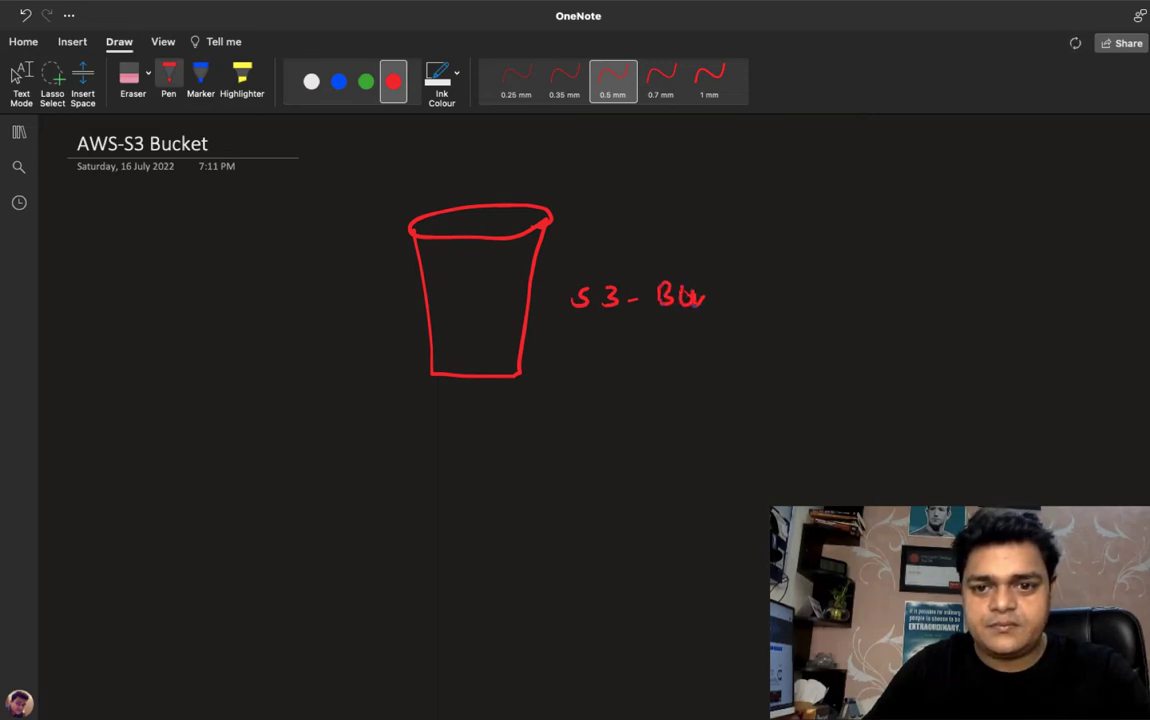
pyautogui.moveTo(700, 292); pyautogui.dragTo(773, 290)
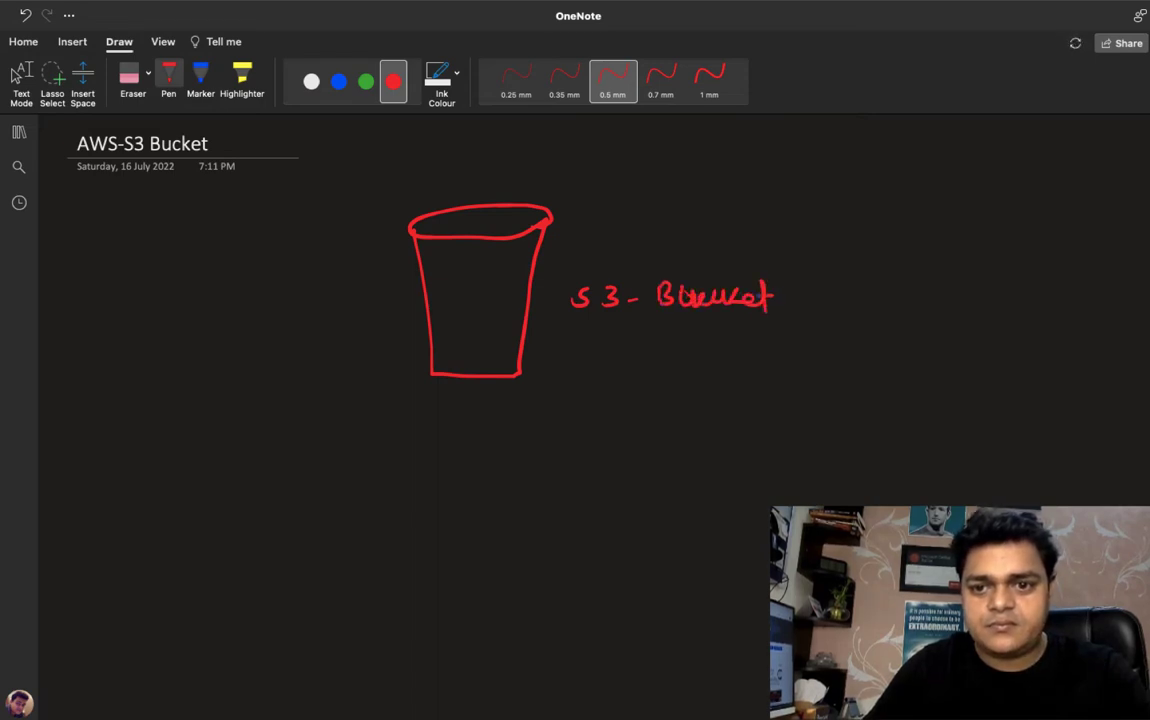
# Fill the bucket with short green horizontal dashes and handwrite "Data" inside it in green
pyautogui.click(366, 81)
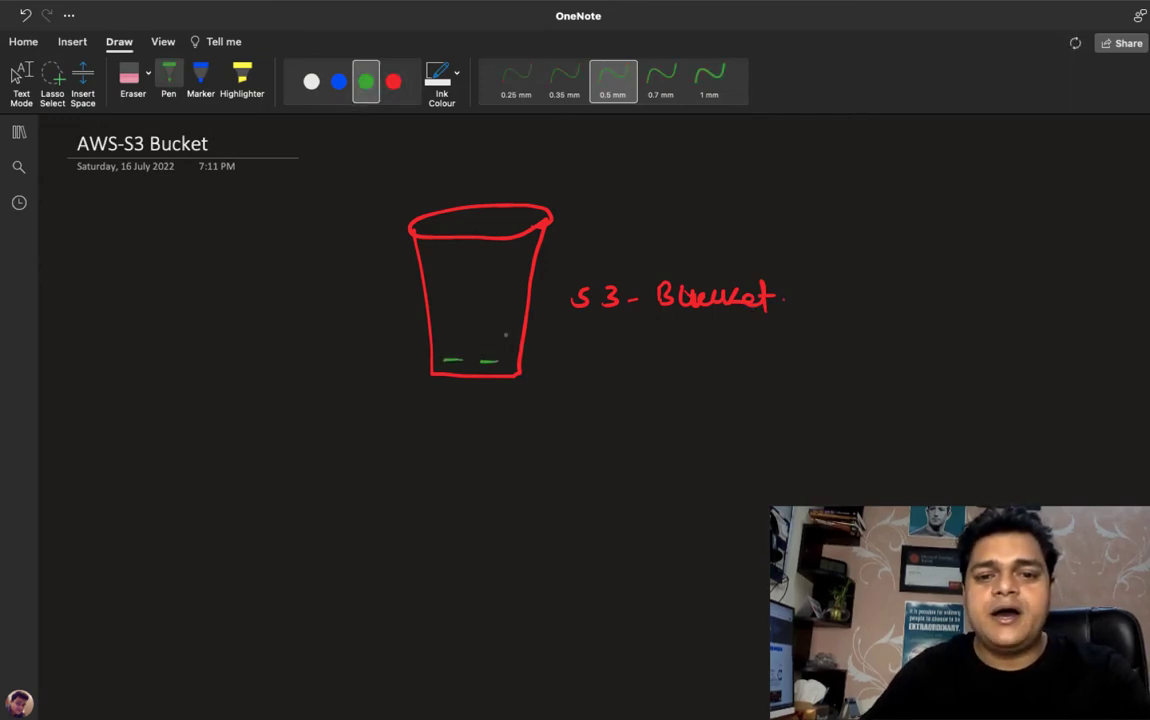
pyautogui.moveTo(499, 337); pyautogui.dragTo(516, 336)
pyautogui.moveTo(462, 340)
pyautogui.mouseDown()
pyautogui.moveTo(476, 339)
pyautogui.moveTo(466, 326)
pyautogui.mouseUp()
pyautogui.moveTo(477, 322); pyautogui.dragTo(490, 321)
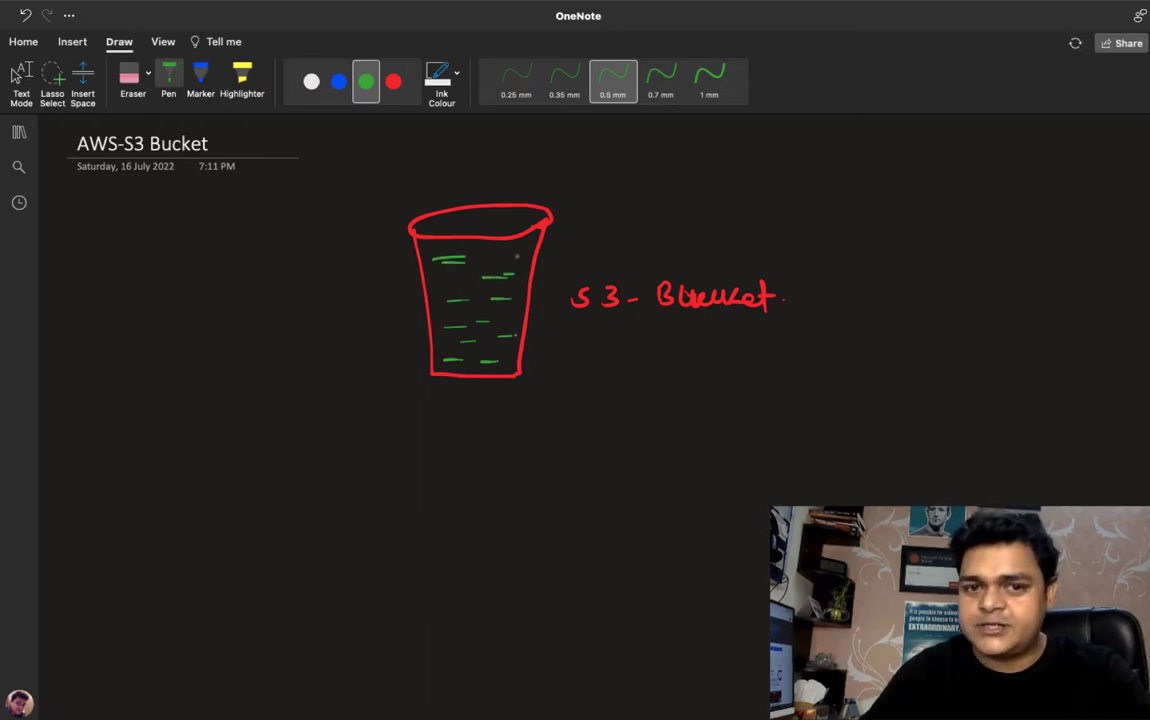
pyautogui.moveTo(433, 259); pyautogui.dragTo(464, 258)
pyautogui.moveTo(483, 257); pyautogui.dragTo(516, 255)
pyautogui.moveTo(450, 288)
pyautogui.mouseDown()
pyautogui.moveTo(450, 300)
pyautogui.moveTo(512, 300)
pyautogui.mouseUp()
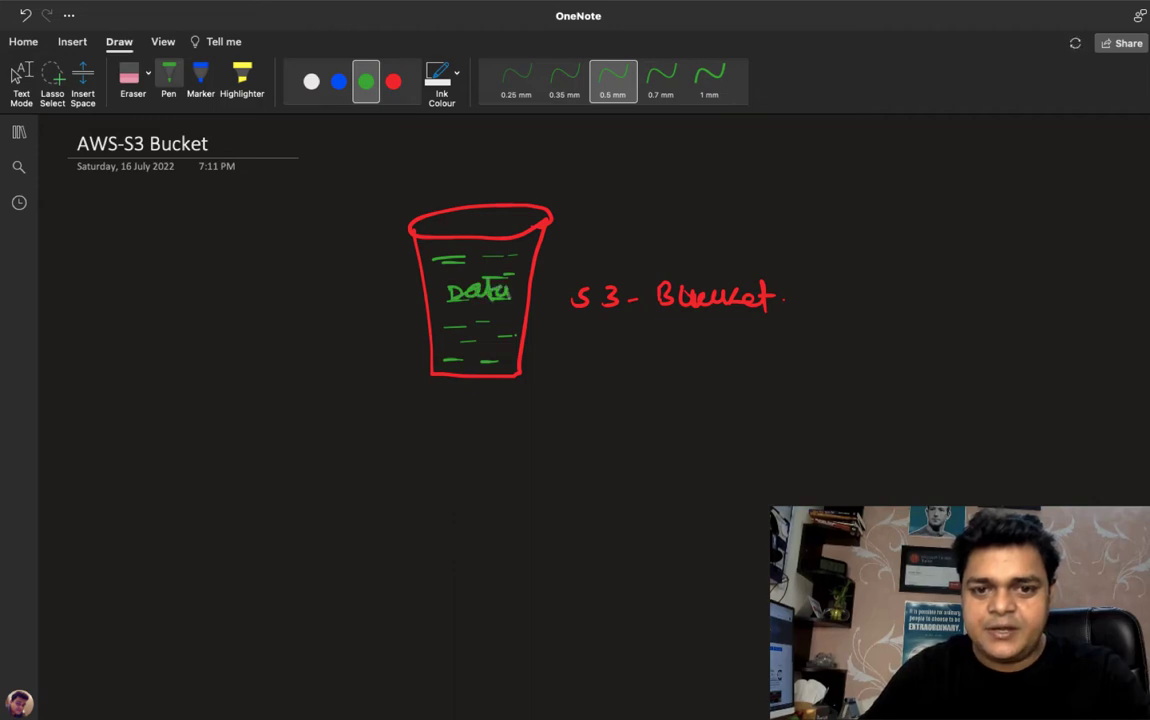
pyautogui.click(311, 81)
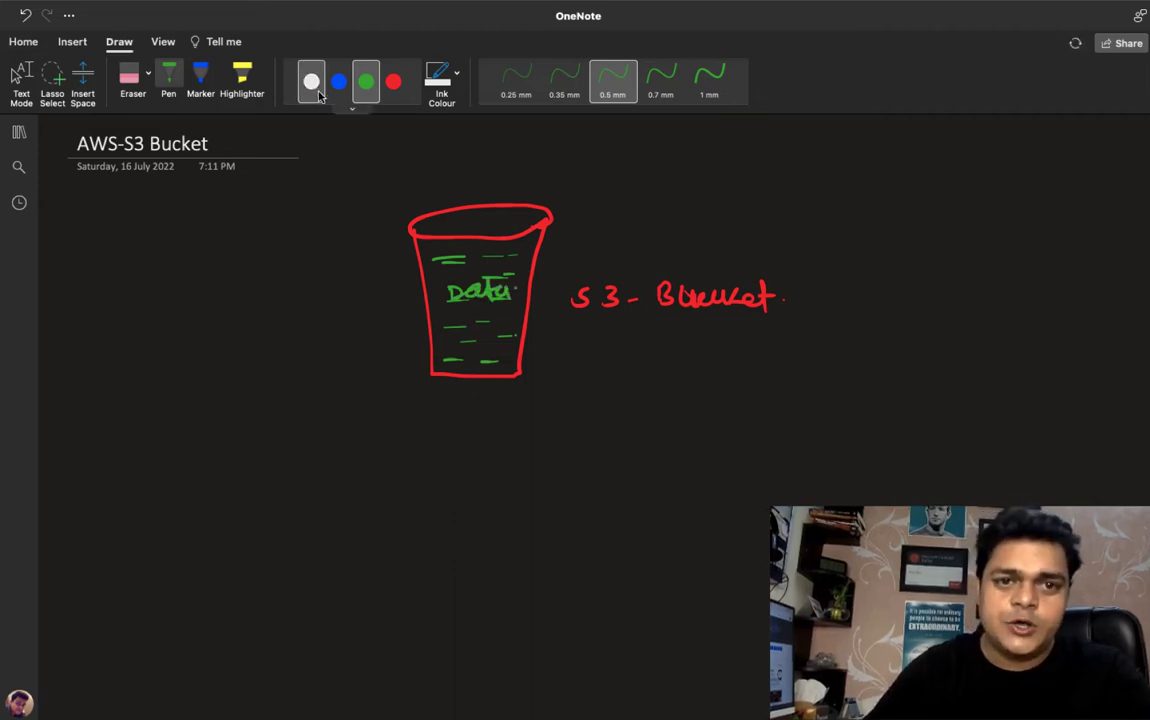
pyautogui.click(339, 81)
pyautogui.press('Escape')
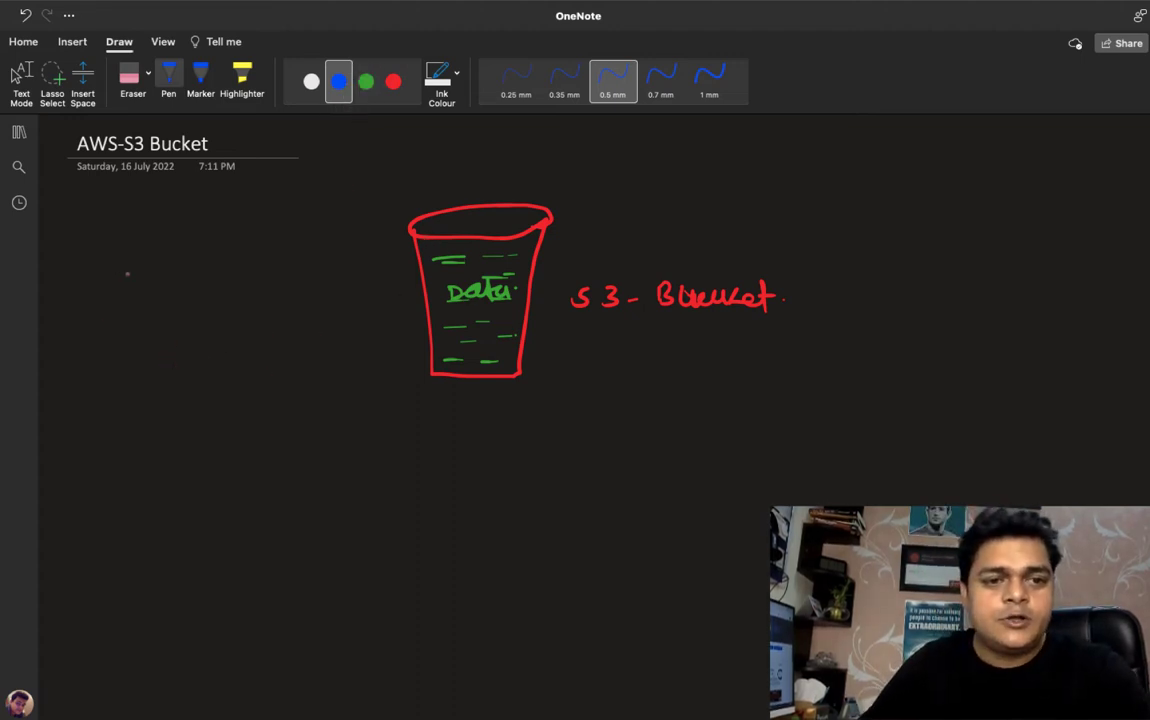
pyautogui.moveTo(287, 465); pyautogui.dragTo(263, 455)
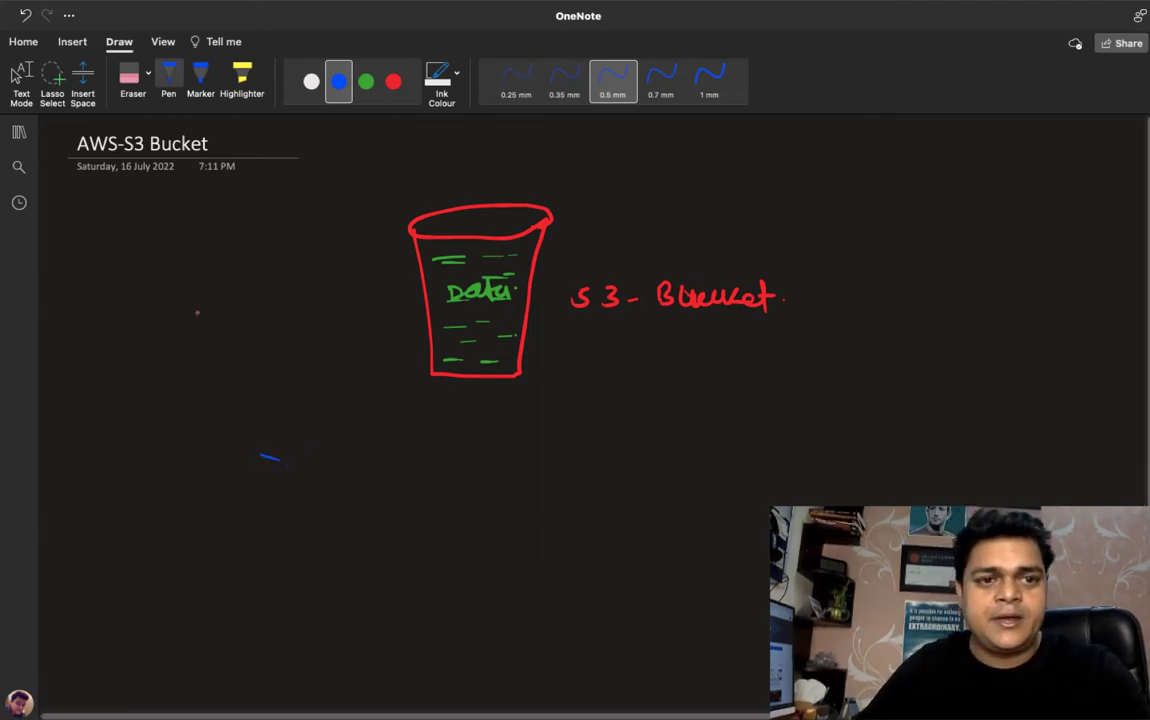
pyautogui.click(132, 80)
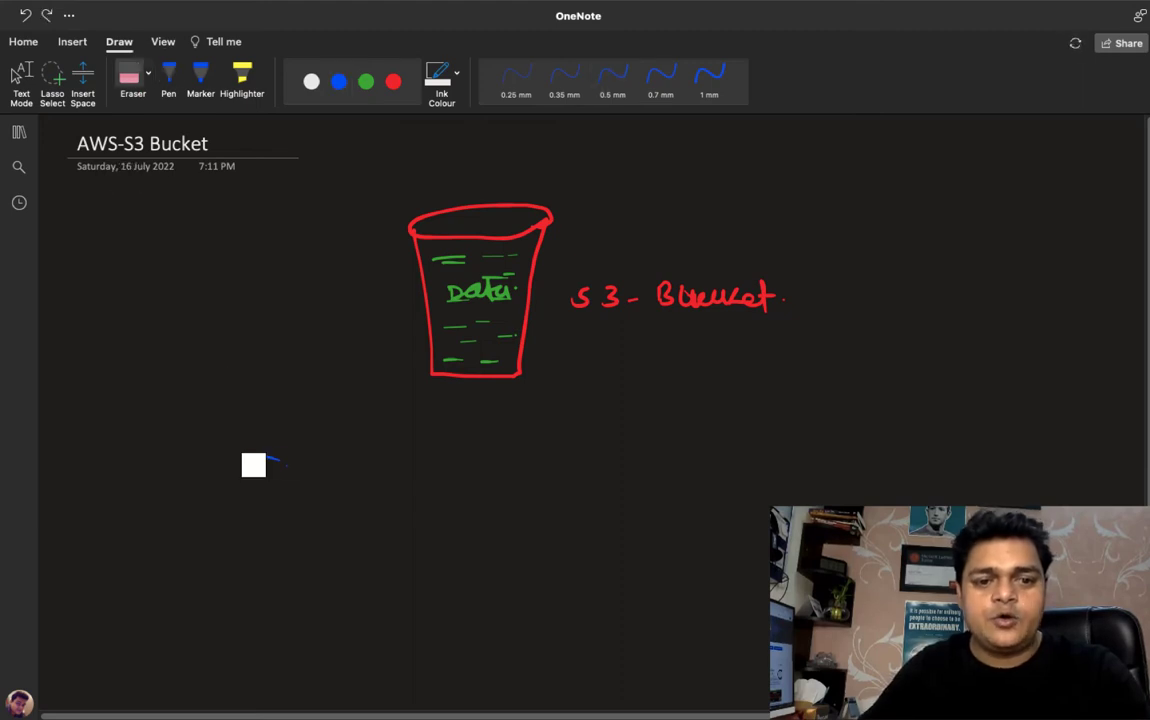
pyautogui.moveTo(252, 465); pyautogui.dragTo(255, 468)
# Handwrite "1- Upload your own Data. (On-Prem)" in blue ink below the bucket
pyautogui.click(339, 81)
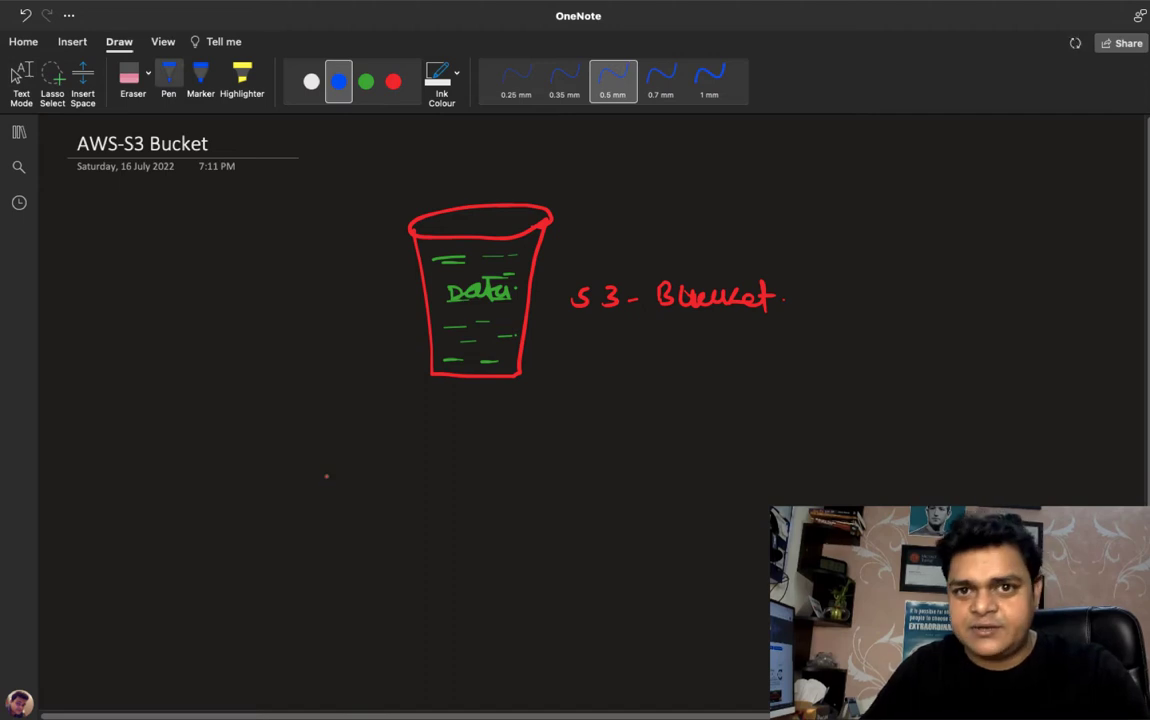
pyautogui.moveTo(240, 450)
pyautogui.mouseDown()
pyautogui.moveTo(240, 472)
pyautogui.moveTo(307, 449)
pyautogui.mouseUp()
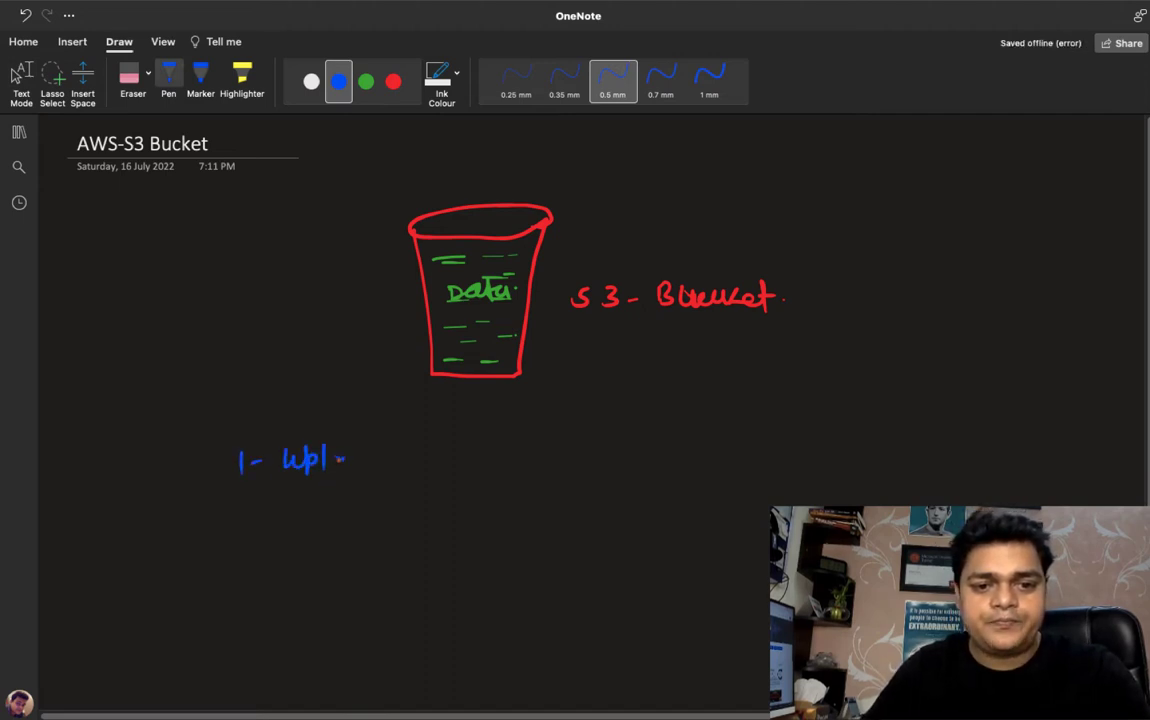
pyautogui.moveTo(366, 460)
pyautogui.mouseDown()
pyautogui.moveTo(379, 448)
pyautogui.moveTo(460, 455)
pyautogui.mouseUp()
pyautogui.moveTo(463, 464); pyautogui.dragTo(476, 452)
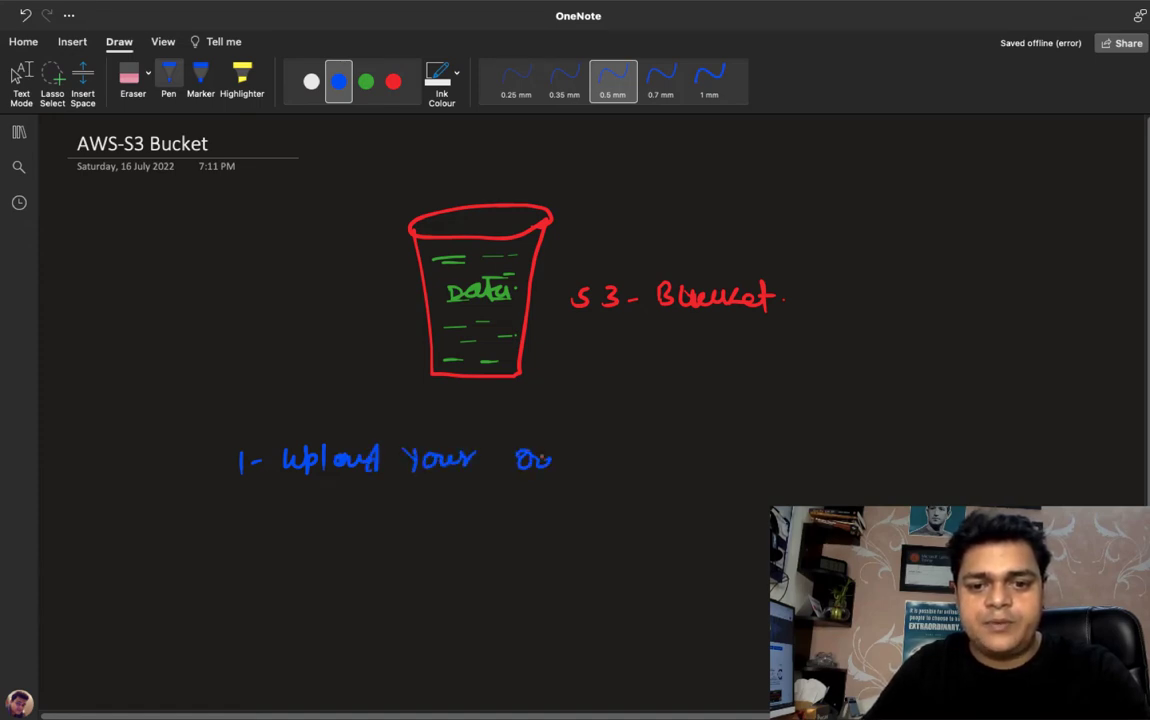
pyautogui.moveTo(545, 452); pyautogui.dragTo(692, 466)
pyautogui.click(703, 464)
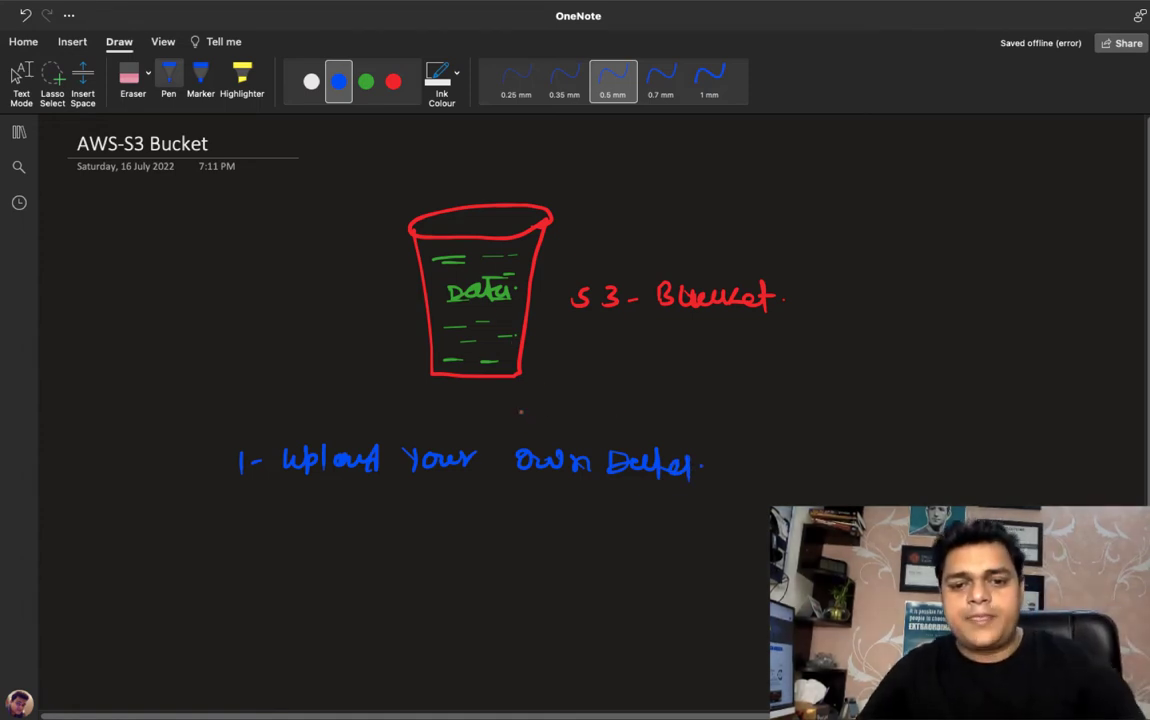
pyautogui.moveTo(740, 450)
pyautogui.mouseDown()
pyautogui.moveTo(738, 487)
pyautogui.moveTo(792, 468)
pyautogui.moveTo(853, 483)
pyautogui.moveTo(946, 463)
pyautogui.mouseUp()
pyautogui.press('Escape')
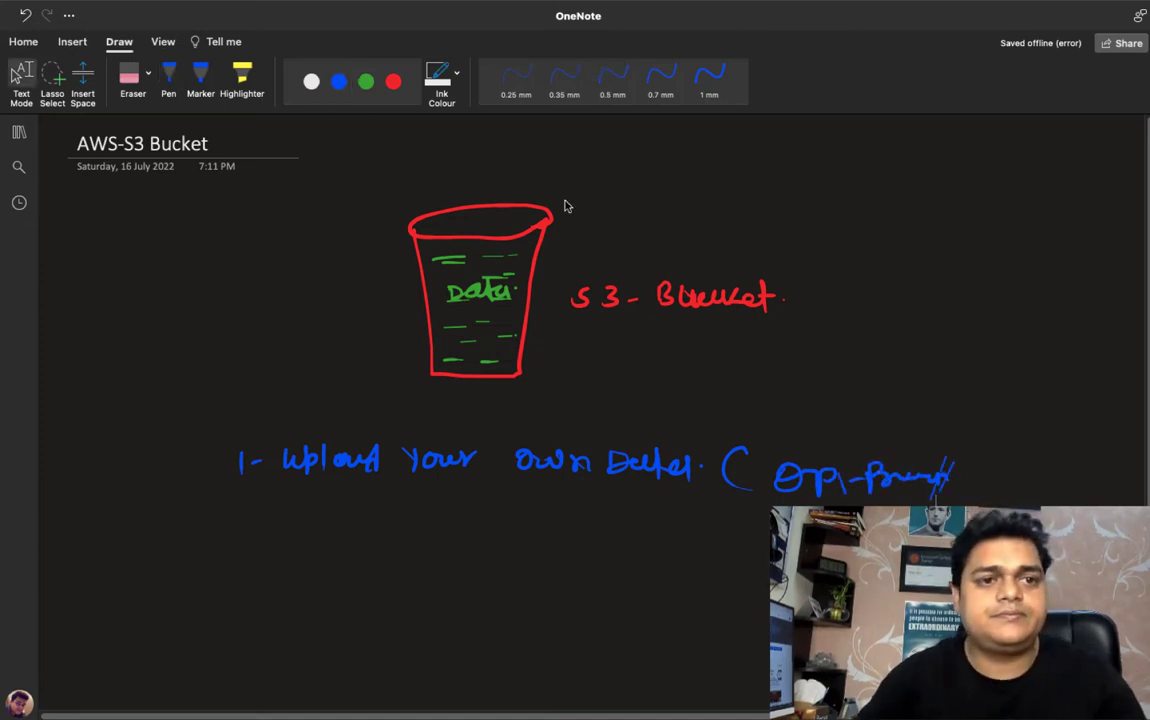
pyautogui.click(15, 36)
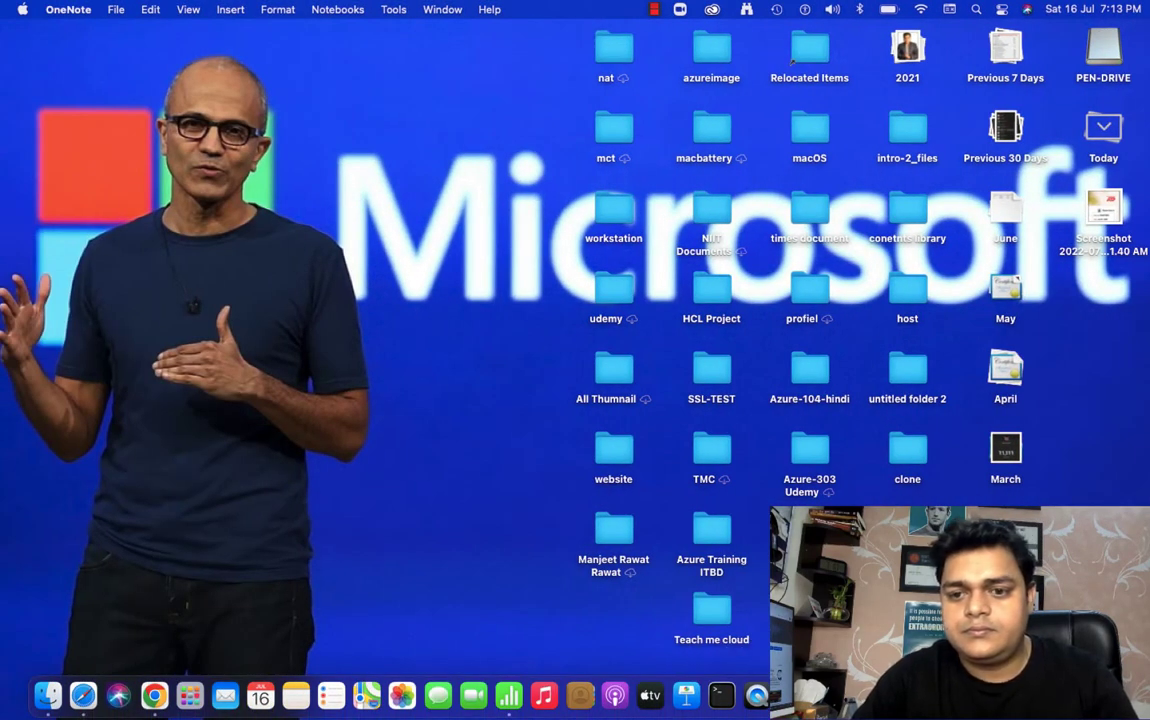
pyautogui.click(900, 696)
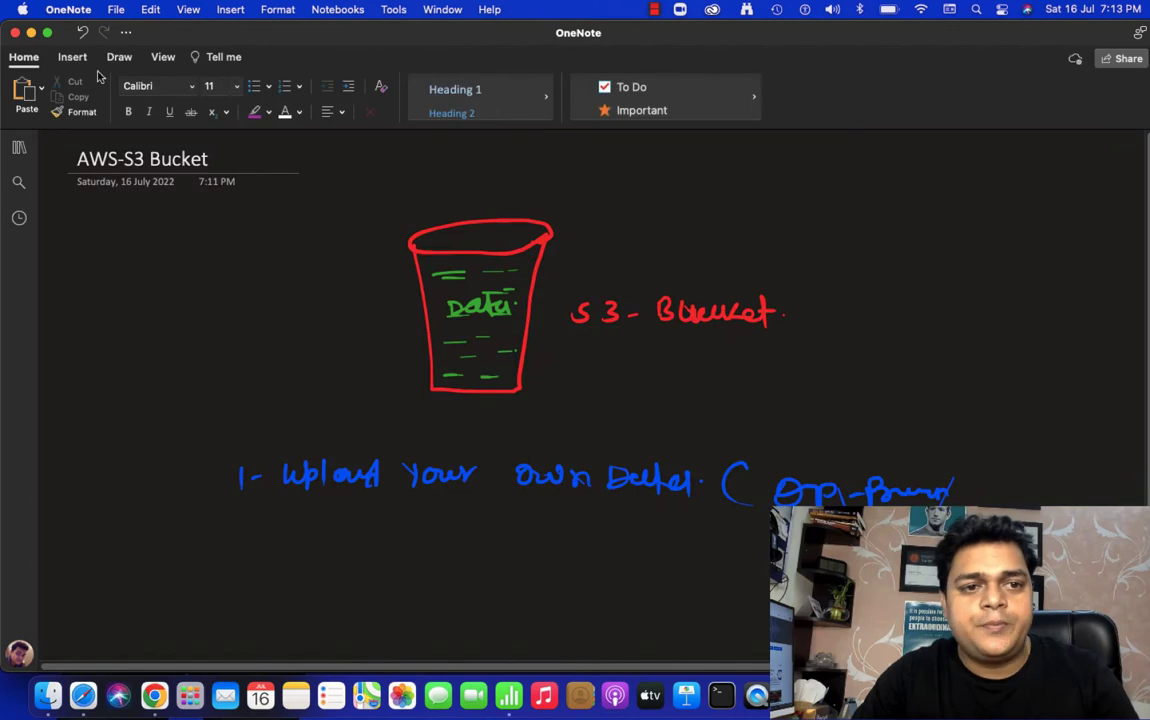
pyautogui.click(46, 32)
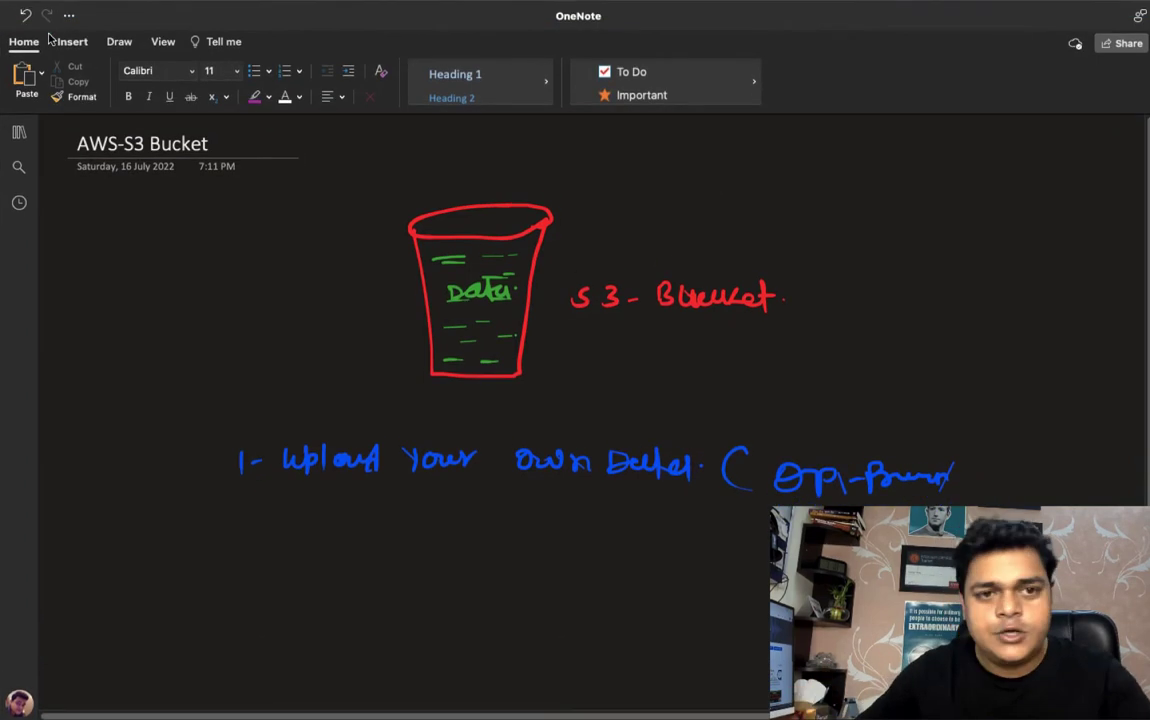
# Handwrite "2- Static website Hosting." with the white 0.5 mm pen below the blue first point
pyautogui.click(308, 81)
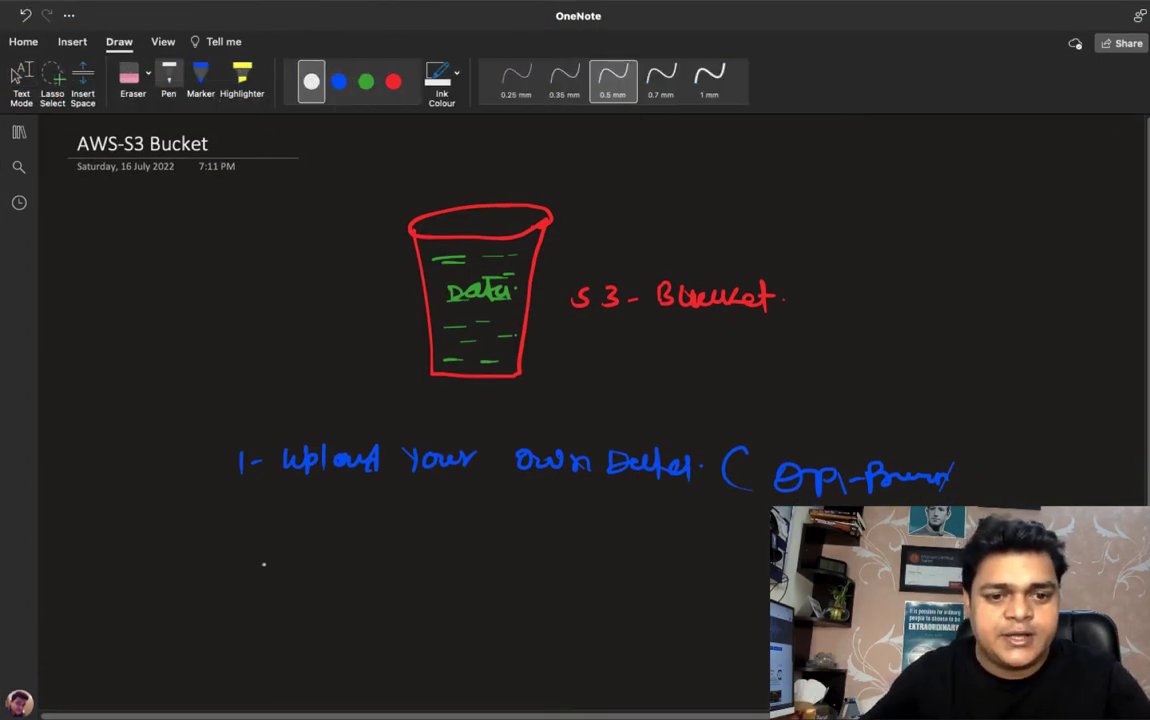
pyautogui.moveTo(233, 560); pyautogui.dragTo(252, 562)
pyautogui.moveTo(254, 551)
pyautogui.mouseDown()
pyautogui.moveTo(288, 561)
pyautogui.moveTo(325, 544)
pyautogui.moveTo(357, 560)
pyautogui.mouseUp()
pyautogui.click(316, 563)
pyautogui.moveTo(349, 546); pyautogui.dragTo(364, 545)
pyautogui.moveTo(372, 545)
pyautogui.mouseDown()
pyautogui.moveTo(372, 560)
pyautogui.moveTo(398, 560)
pyautogui.mouseUp()
pyautogui.moveTo(443, 545)
pyautogui.mouseDown()
pyautogui.moveTo(578, 560)
pyautogui.moveTo(552, 565)
pyautogui.mouseUp()
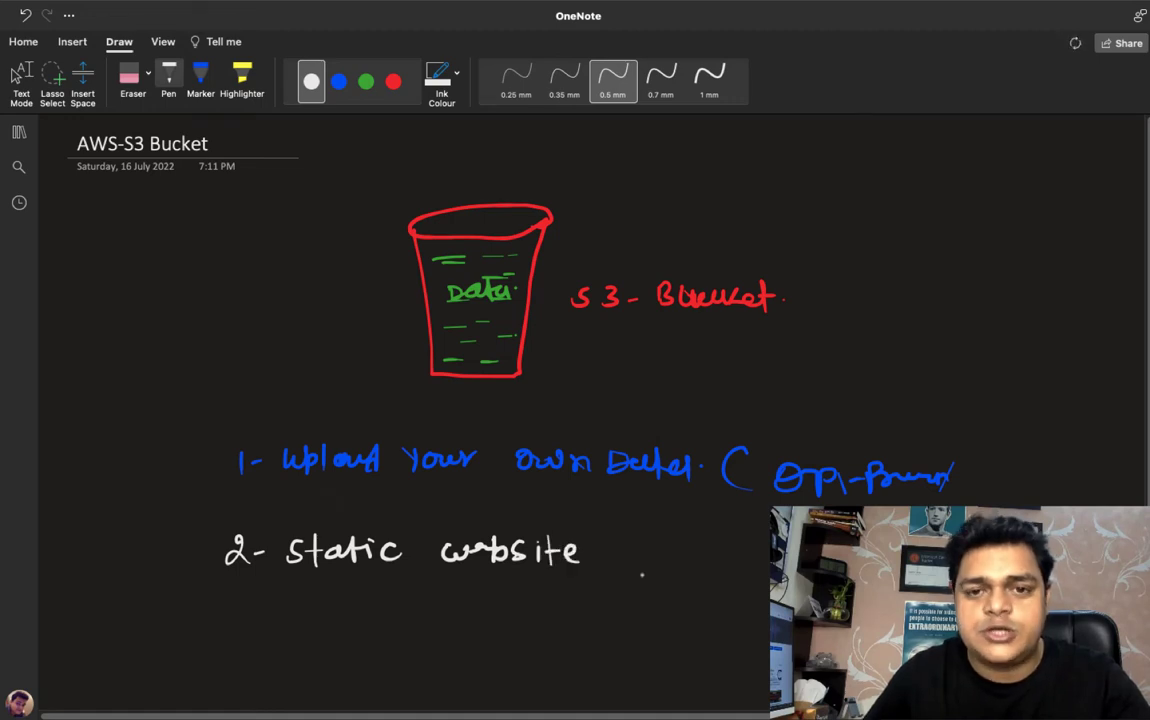
pyautogui.moveTo(616, 540)
pyautogui.mouseDown()
pyautogui.moveTo(617, 563)
pyautogui.moveTo(629, 565)
pyautogui.mouseUp()
pyautogui.moveTo(616, 552)
pyautogui.mouseDown()
pyautogui.moveTo(647, 565)
pyautogui.moveTo(657, 549)
pyautogui.moveTo(684, 568)
pyautogui.moveTo(694, 554)
pyautogui.moveTo(702, 567)
pyautogui.moveTo(711, 558)
pyautogui.moveTo(745, 600)
pyautogui.mouseUp()
pyautogui.click(766, 560)
# Handwrite "3- Migration" in white below the second point and underline the start of the word
pyautogui.moveTo(217, 610); pyautogui.dragTo(216, 632)
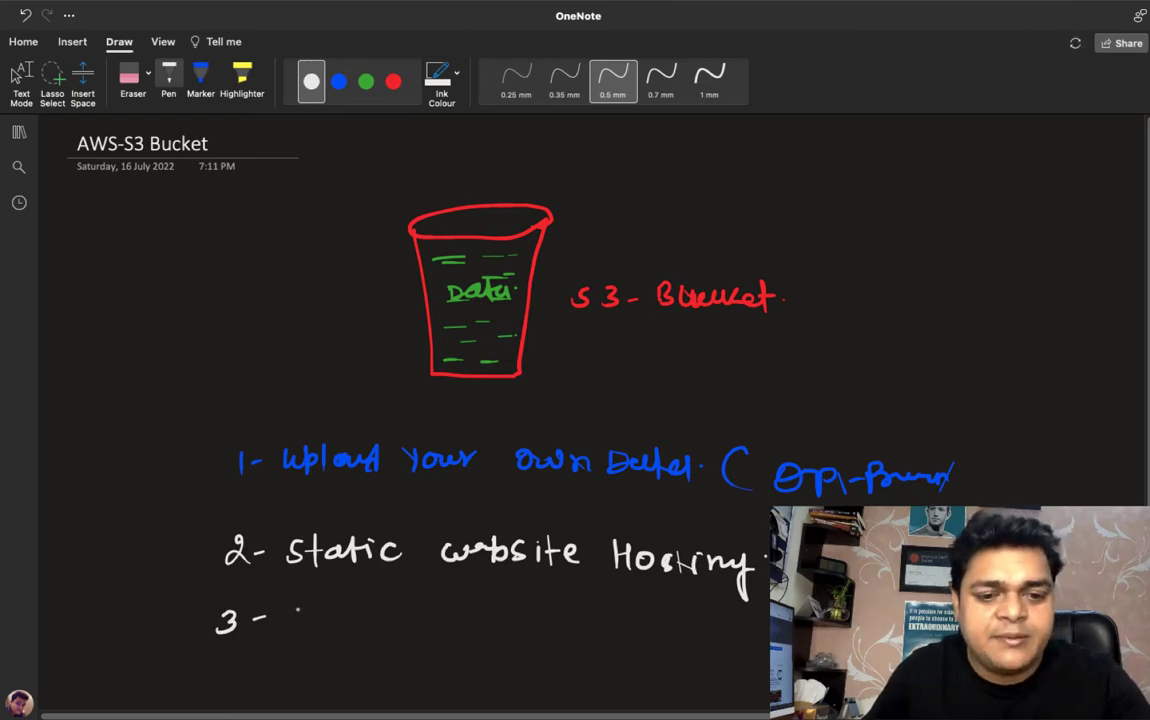
pyautogui.moveTo(296, 622)
pyautogui.mouseDown()
pyautogui.moveTo(314, 608)
pyautogui.moveTo(322, 620)
pyautogui.moveTo(478, 616)
pyautogui.mouseUp()
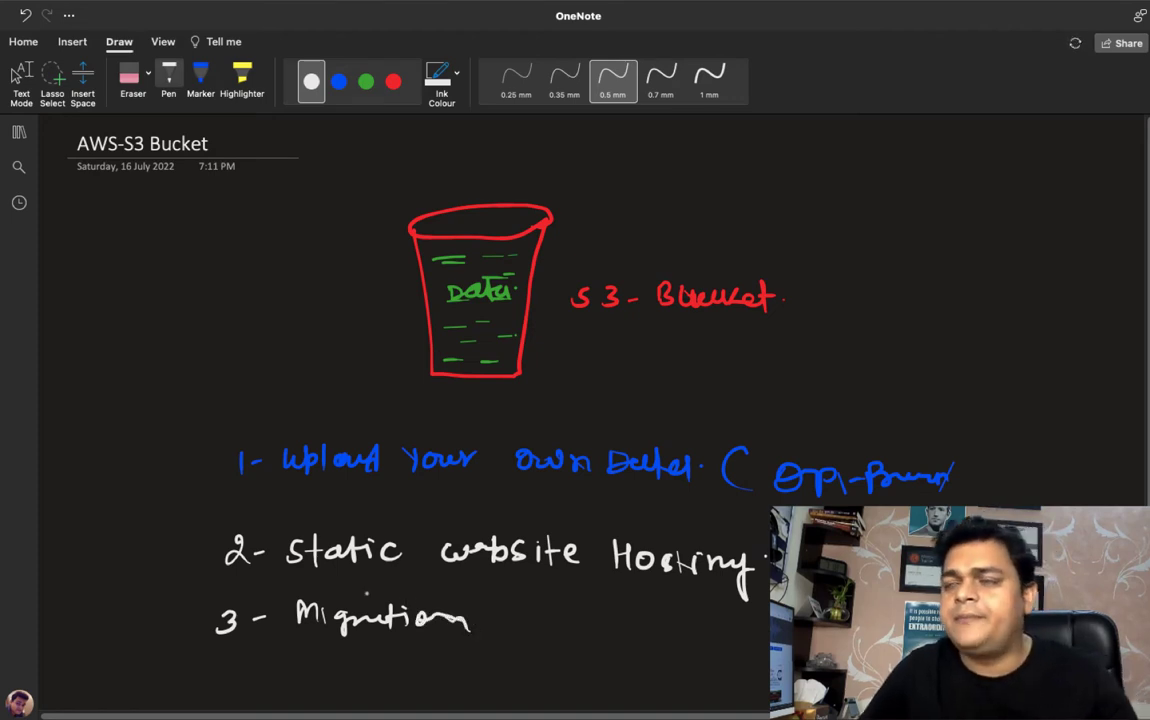
pyautogui.press('Escape')
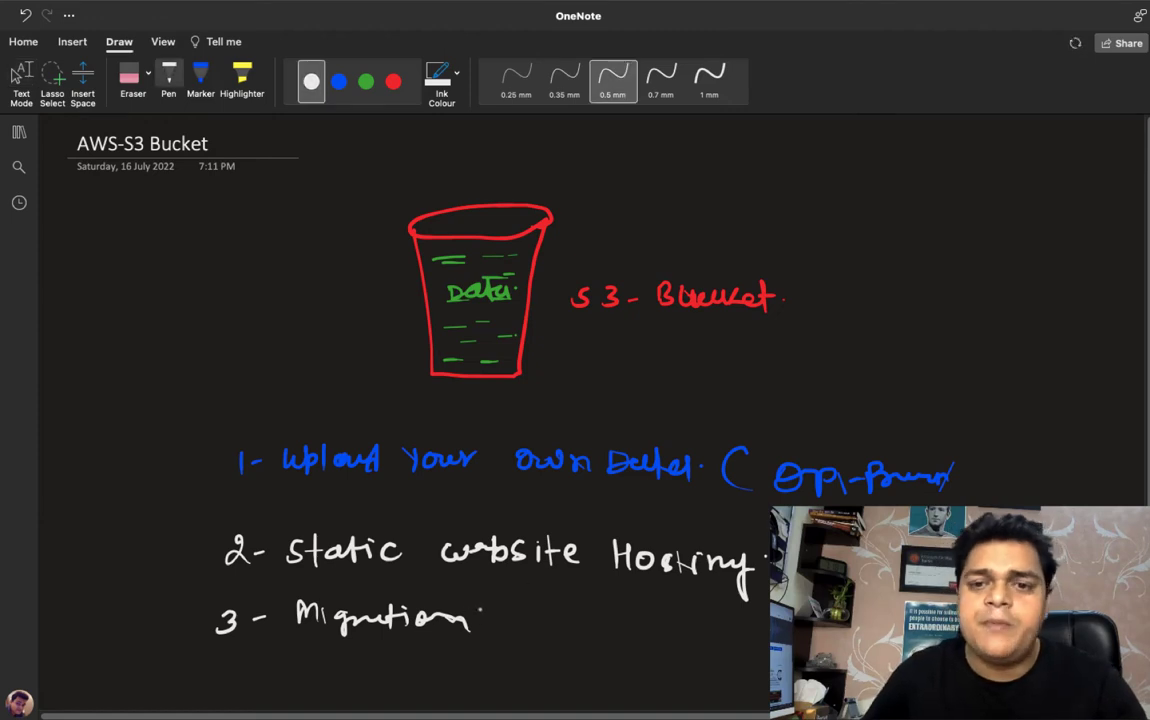
pyautogui.moveTo(309, 644); pyautogui.dragTo(370, 646)
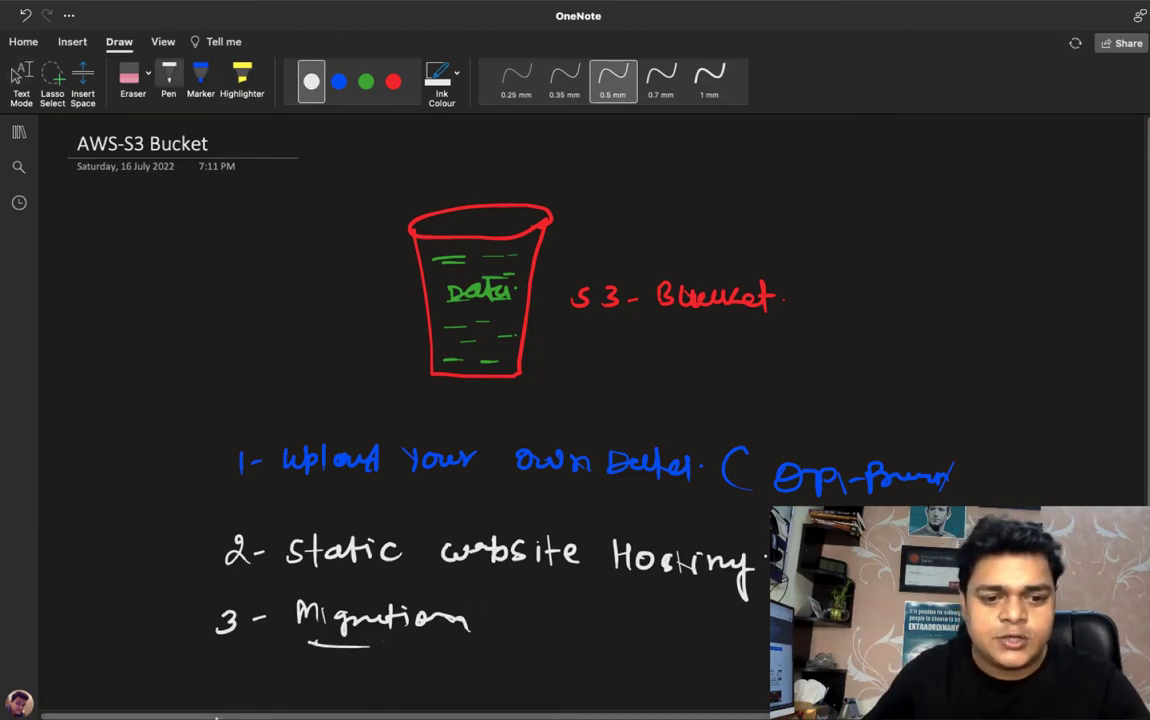
# Handwrite "4- Backup" in white below the third point and leave the pen tool
pyautogui.moveTo(226, 666); pyautogui.dragTo(240, 680)
pyautogui.scroll(-2, 575, 400)
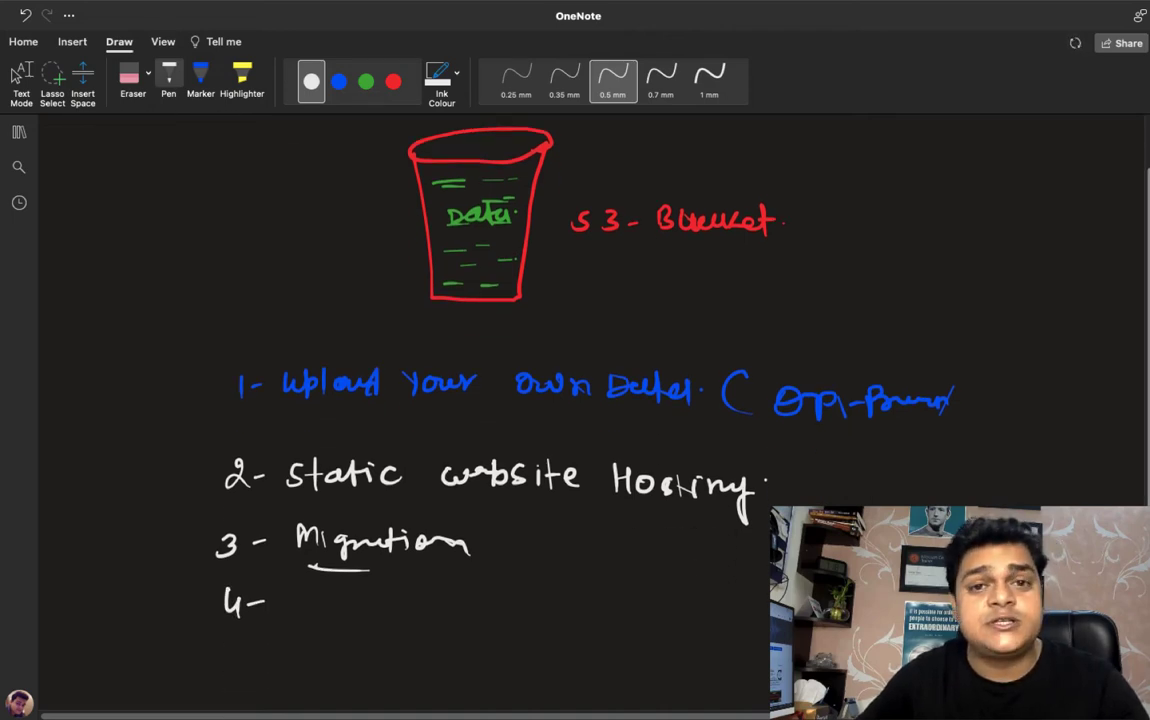
pyautogui.moveTo(291, 589); pyautogui.dragTo(293, 614)
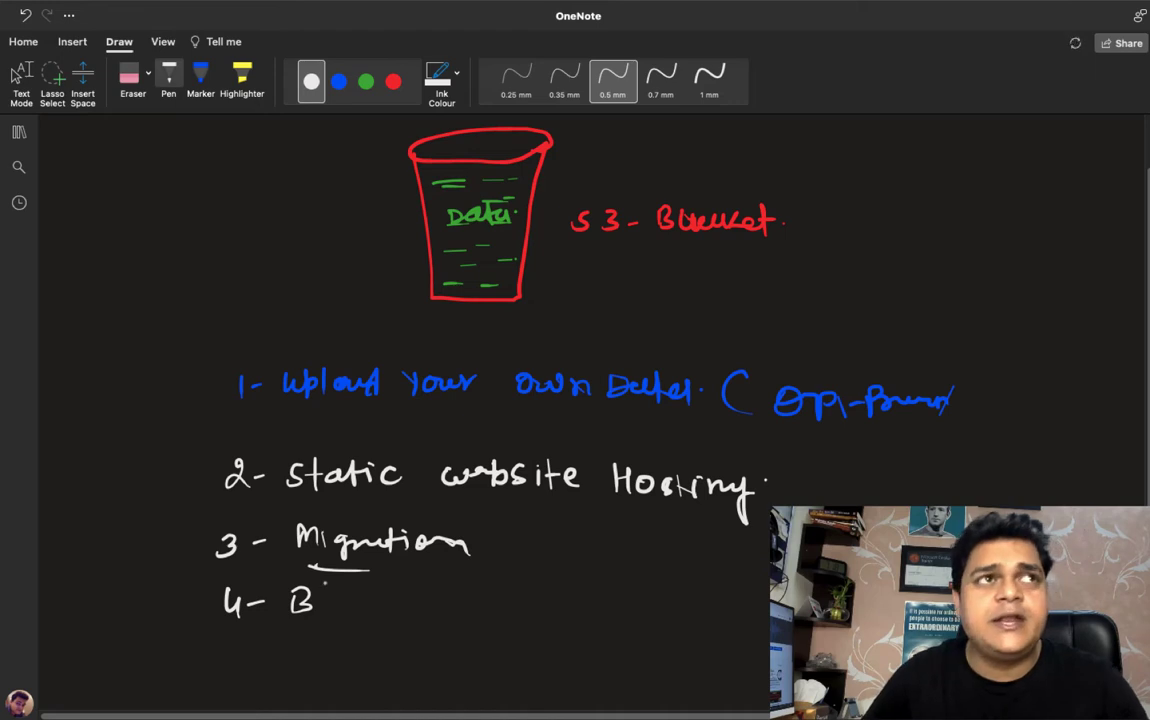
pyautogui.moveTo(333, 600)
pyautogui.mouseDown()
pyautogui.moveTo(357, 596)
pyautogui.moveTo(370, 611)
pyautogui.moveTo(428, 604)
pyautogui.mouseUp()
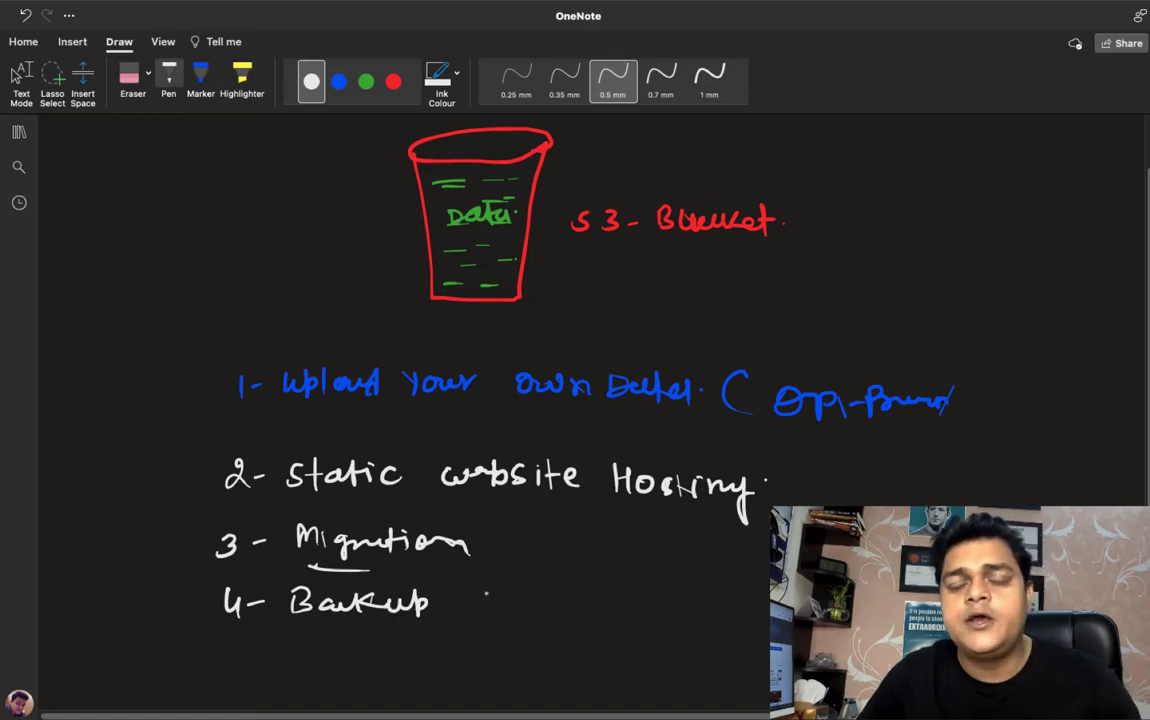
pyautogui.press('Escape')
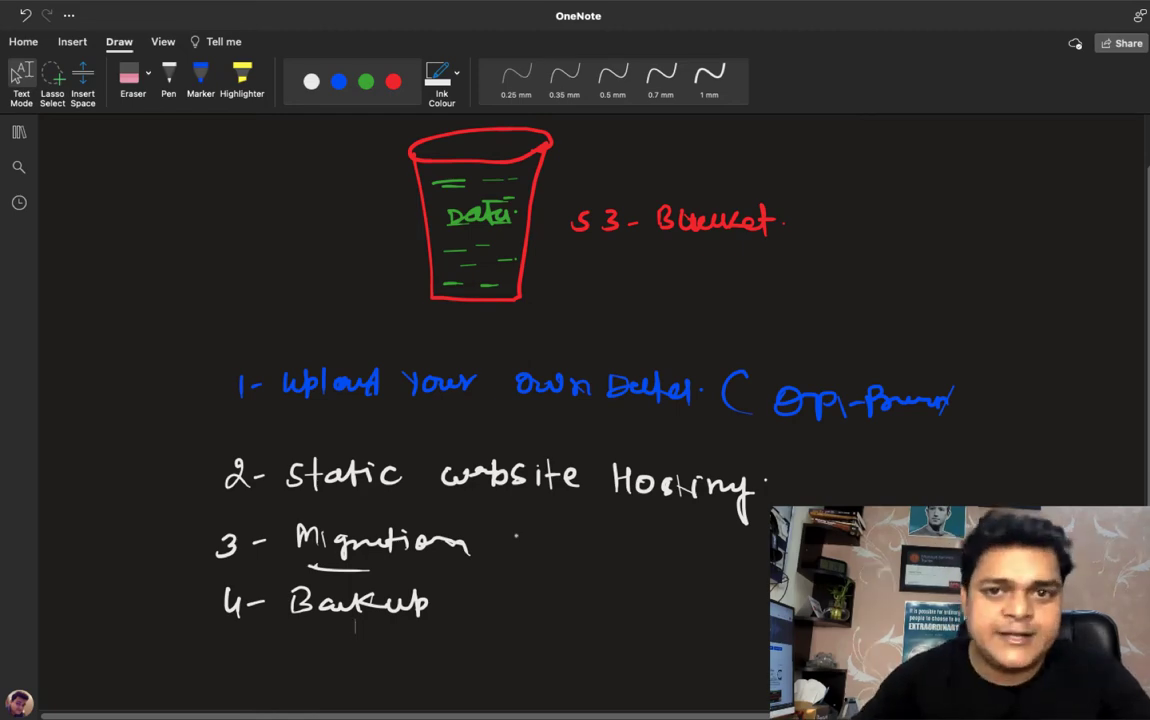
# Try to load aws.amazon.com in a new tab of the incognito Chrome window
pyautogui.hotkey('ctrl', 'Left')
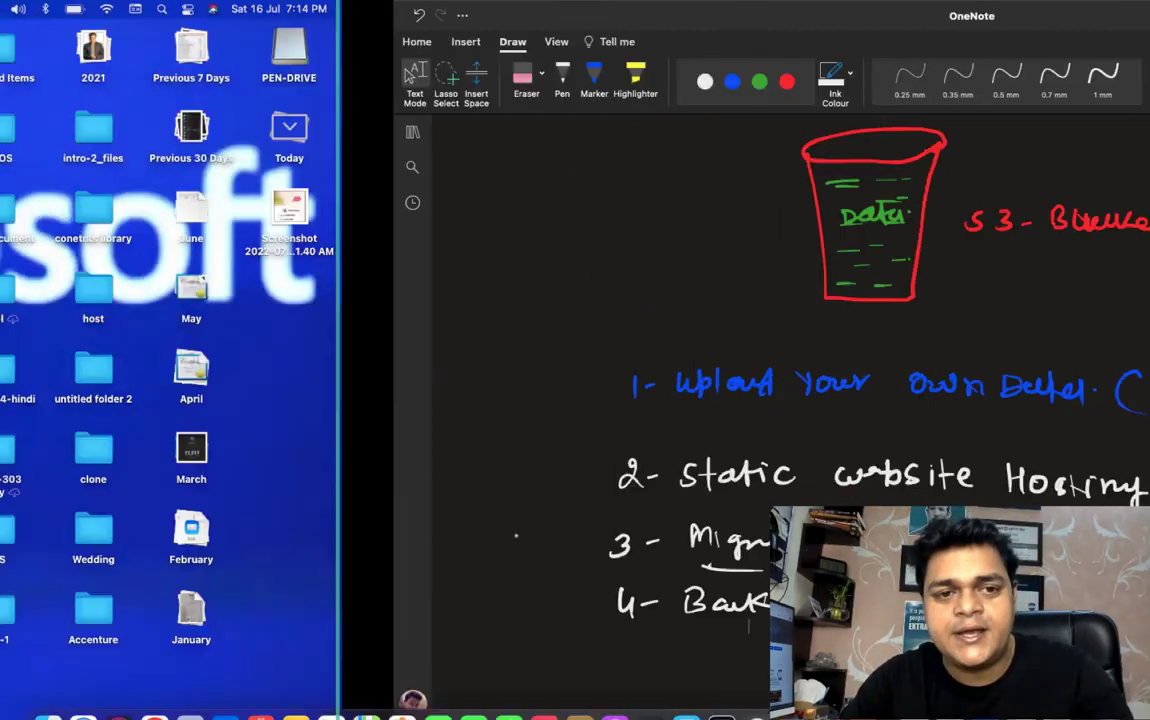
pyautogui.hotkey('ctrl', 'Right')
pyautogui.hotkey('ctrl', 'Right')
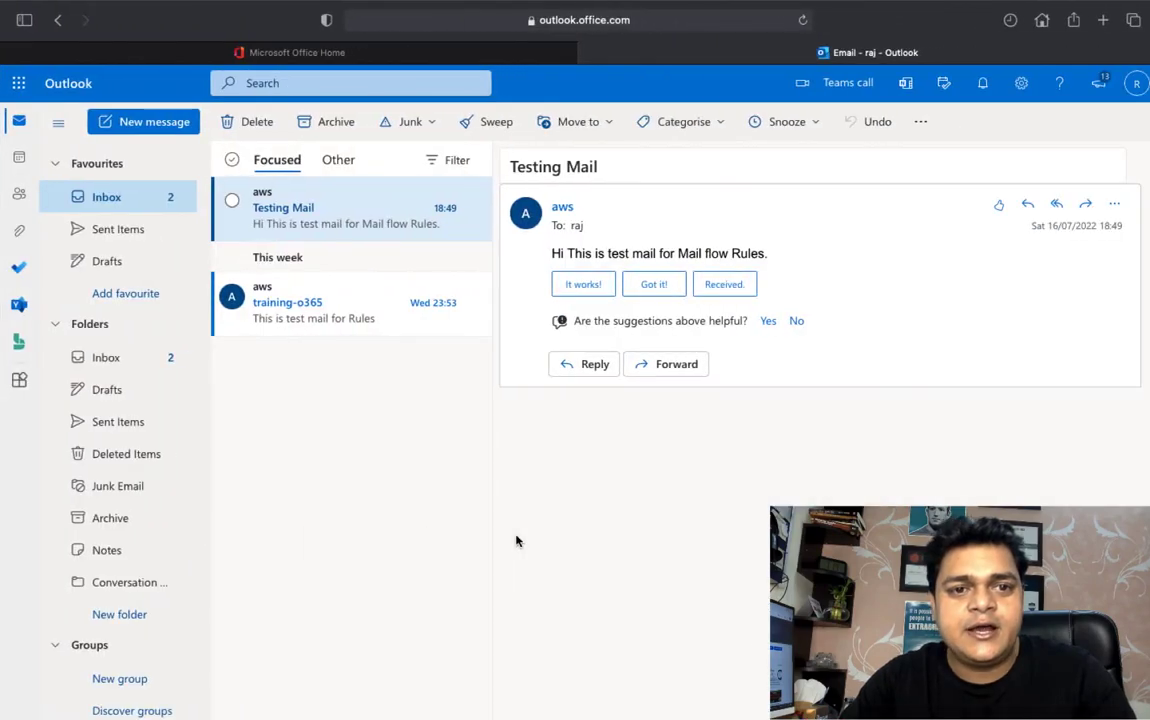
pyautogui.hotkey('ctrl', 'Left')
pyautogui.hotkey('ctrl', 'Left')
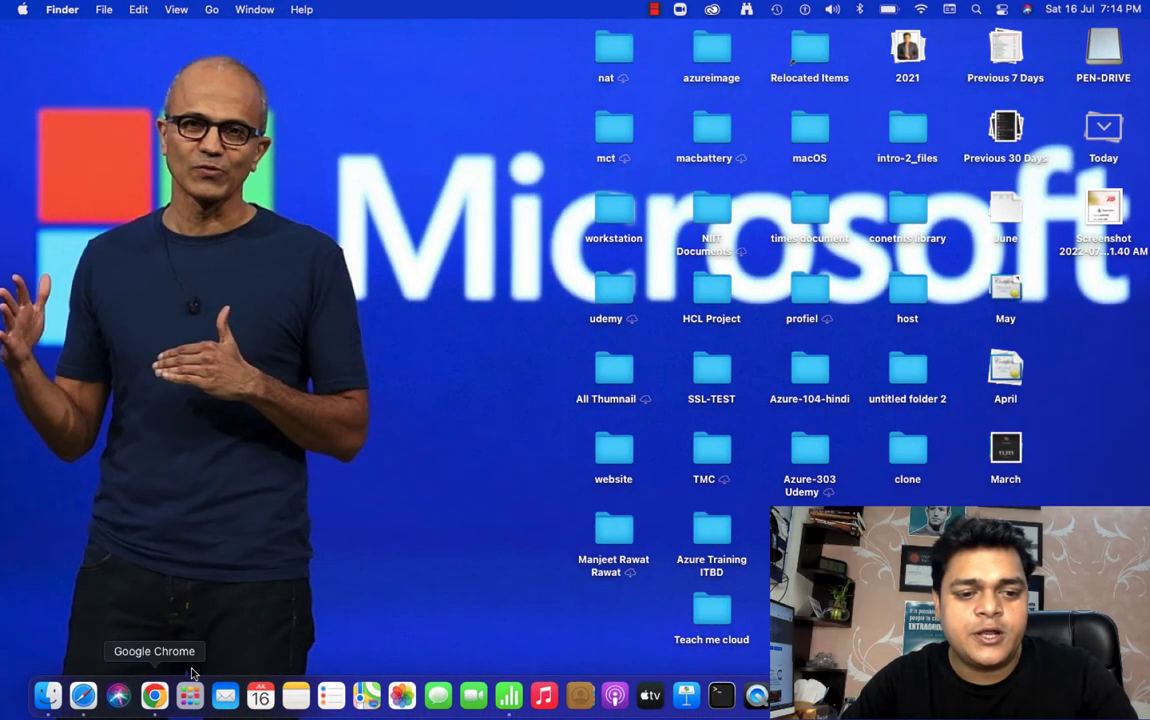
pyautogui.click(154, 694)
pyautogui.click(408, 19)
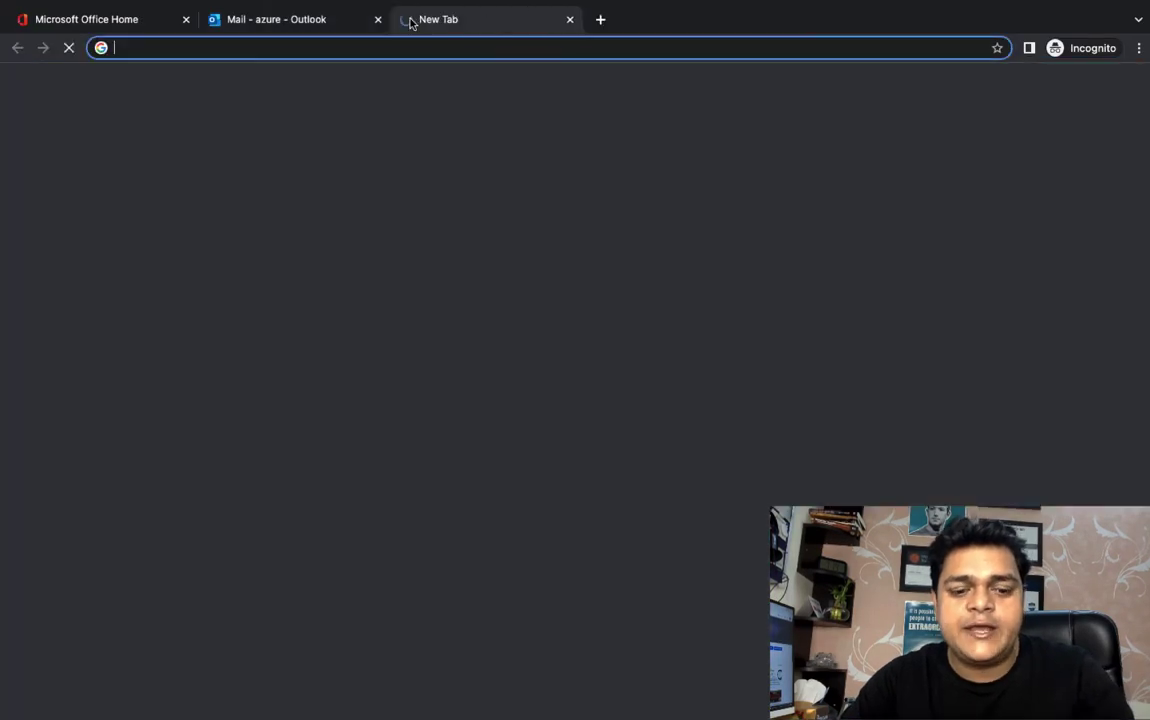
pyautogui.write('aws.')
pyautogui.press('Return')
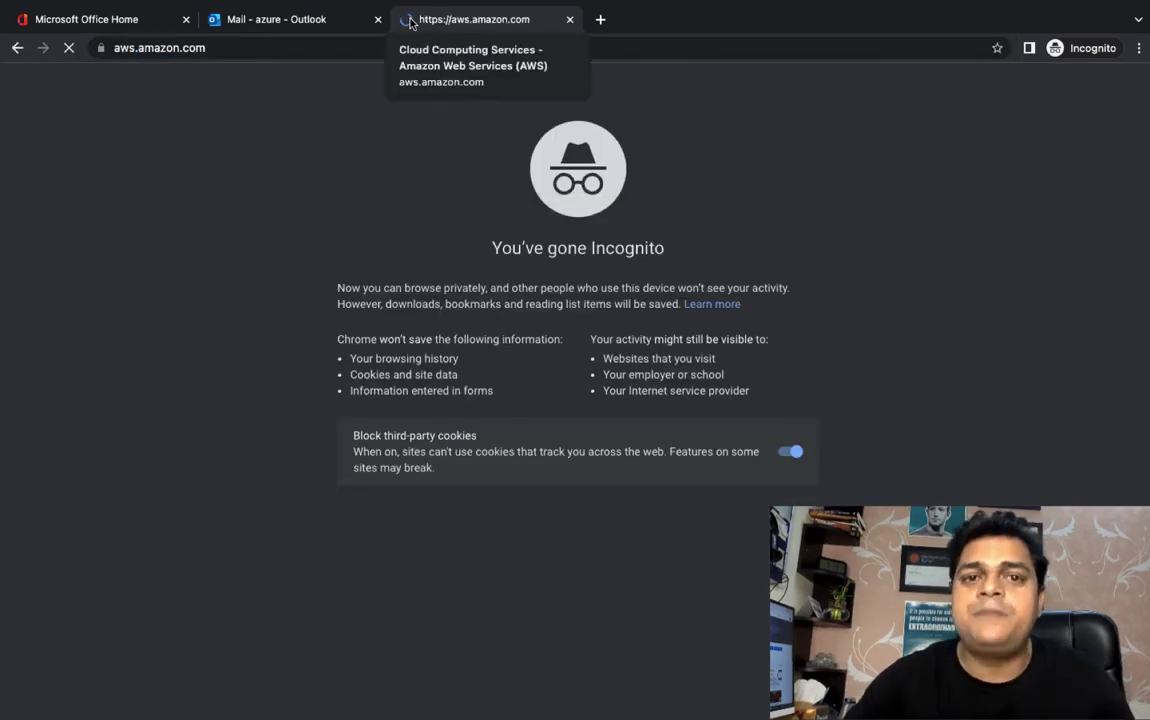
pyautogui.moveTo(271, 4)
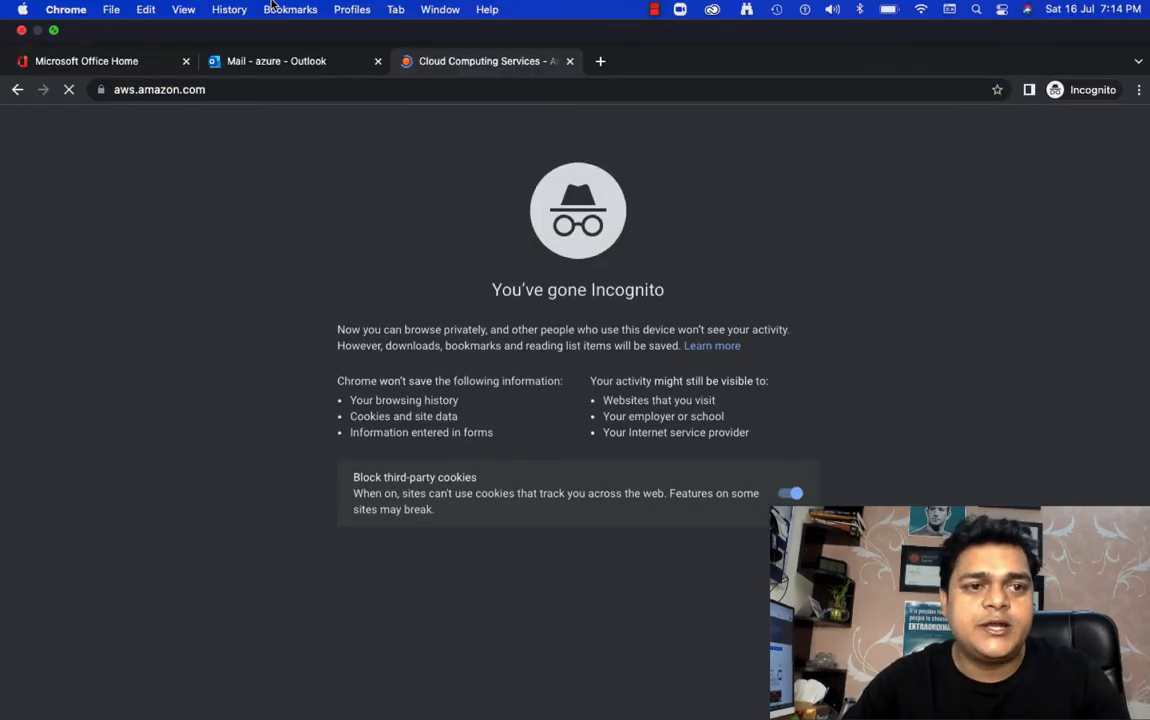
pyautogui.hotkey('ctrl', 'Left')
# Load aws.amazon.com in a regular Chrome window and go to the console sign-in page
pyautogui.click(154, 696)
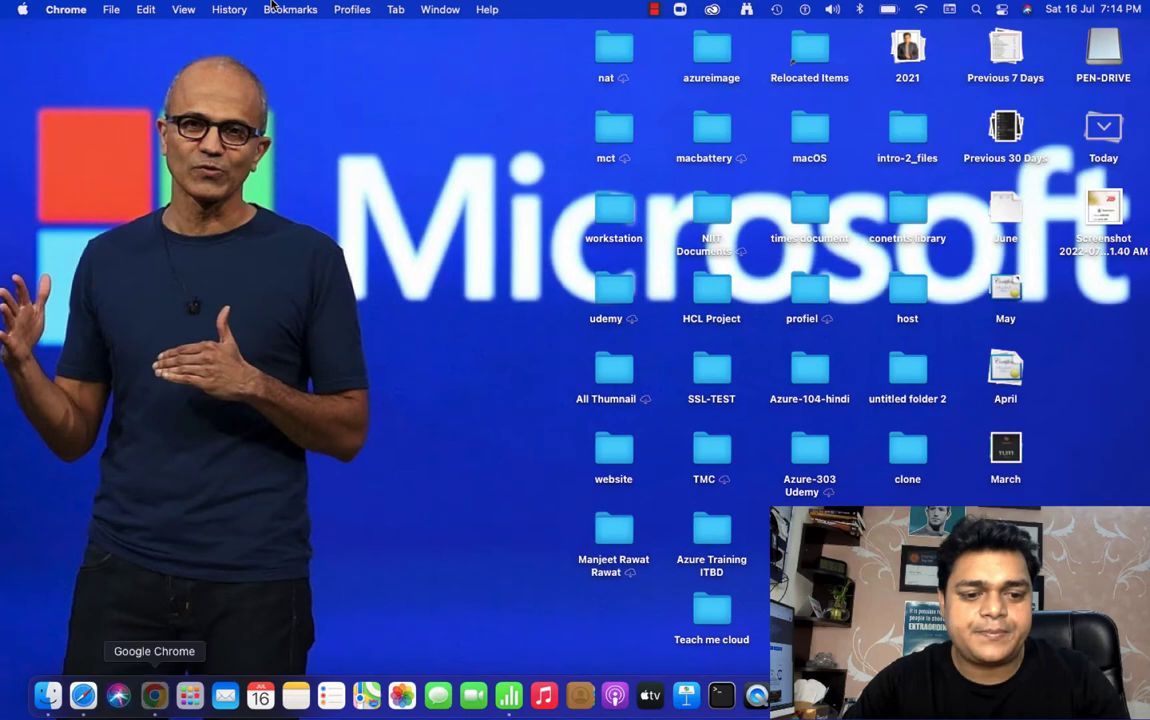
pyautogui.click(53, 37)
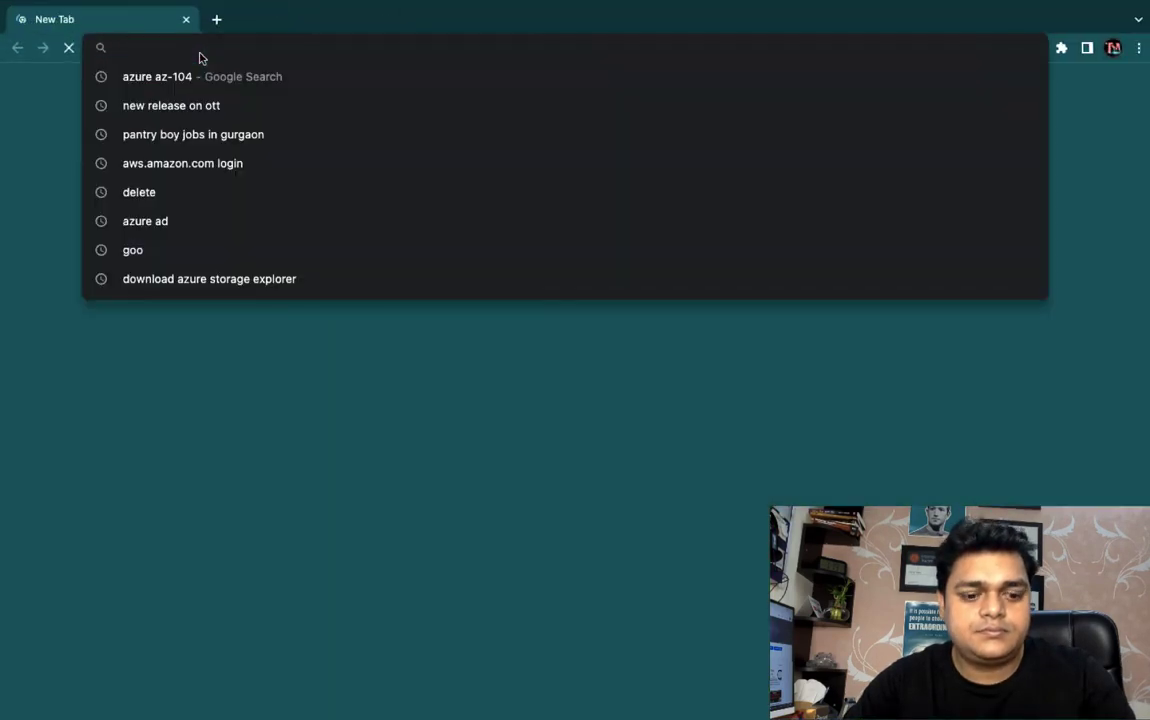
pyautogui.write('aws')
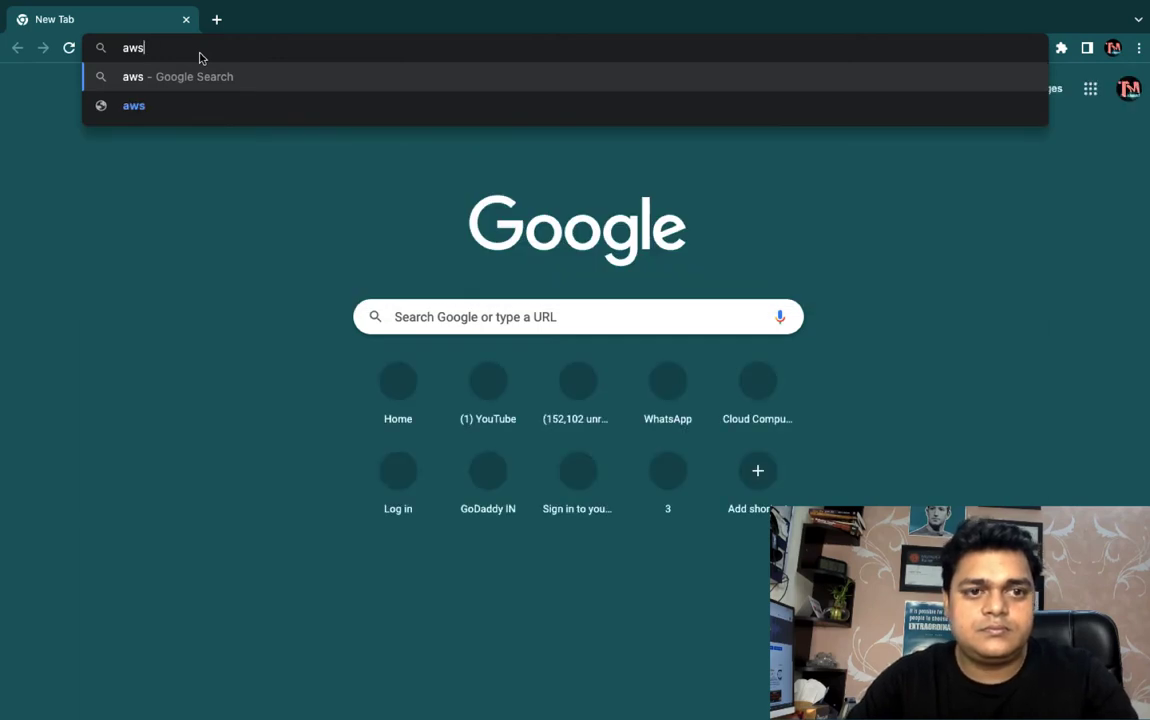
pyautogui.write('.')
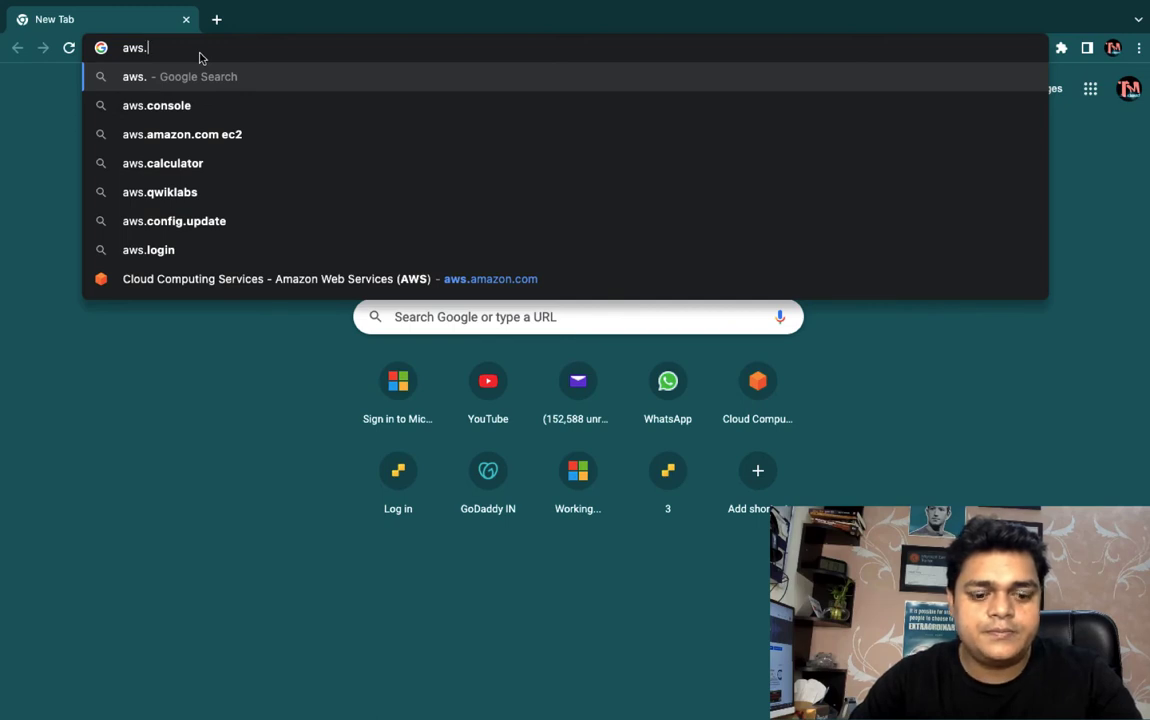
pyautogui.write('am')
pyautogui.press('Return')
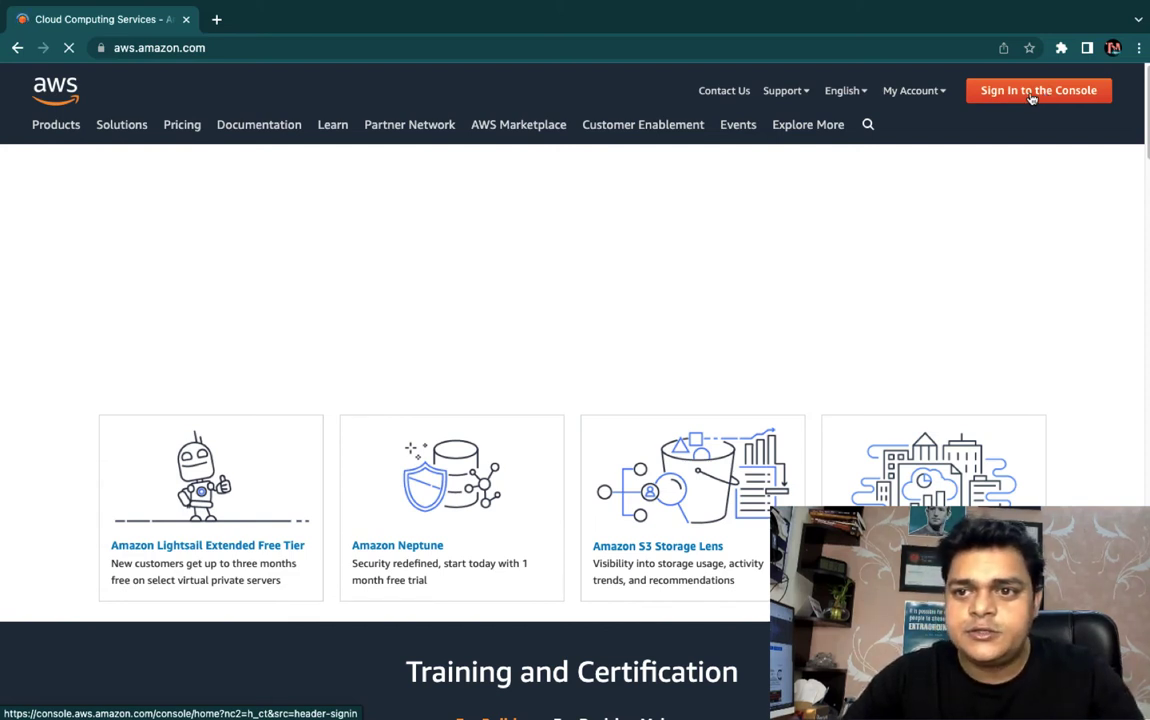
pyautogui.click(1027, 93)
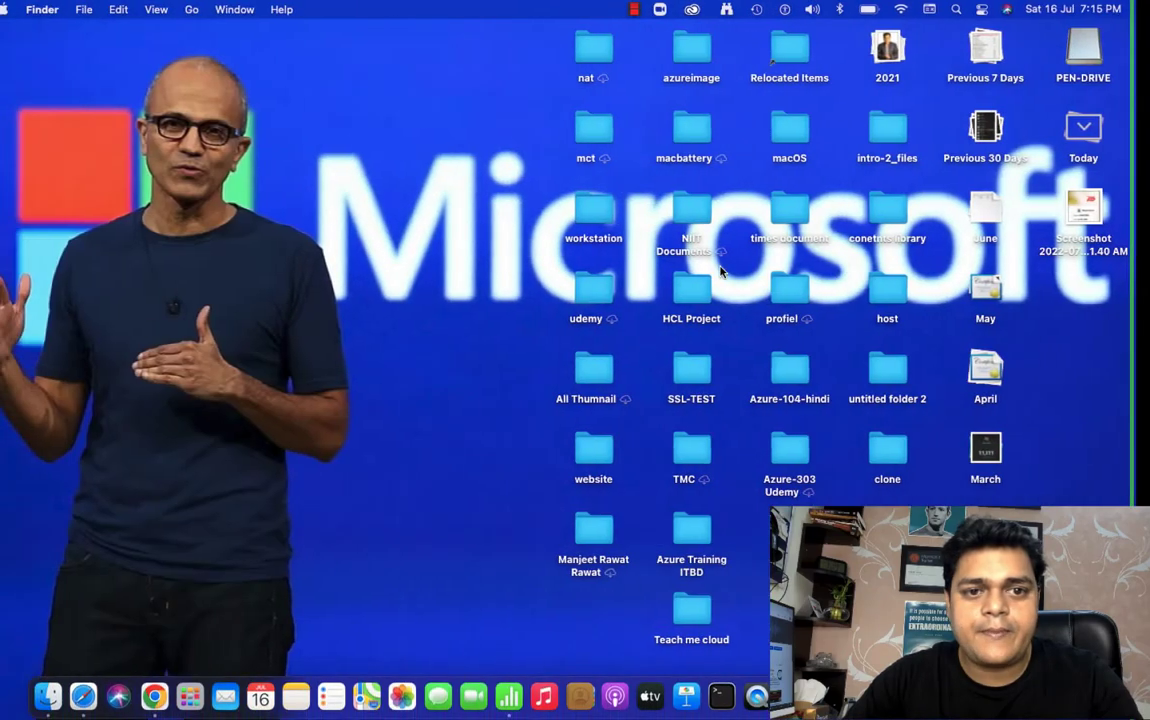
pyautogui.hotkey('ctrl', 'Right')
pyautogui.hotkey('ctrl', 'Right')
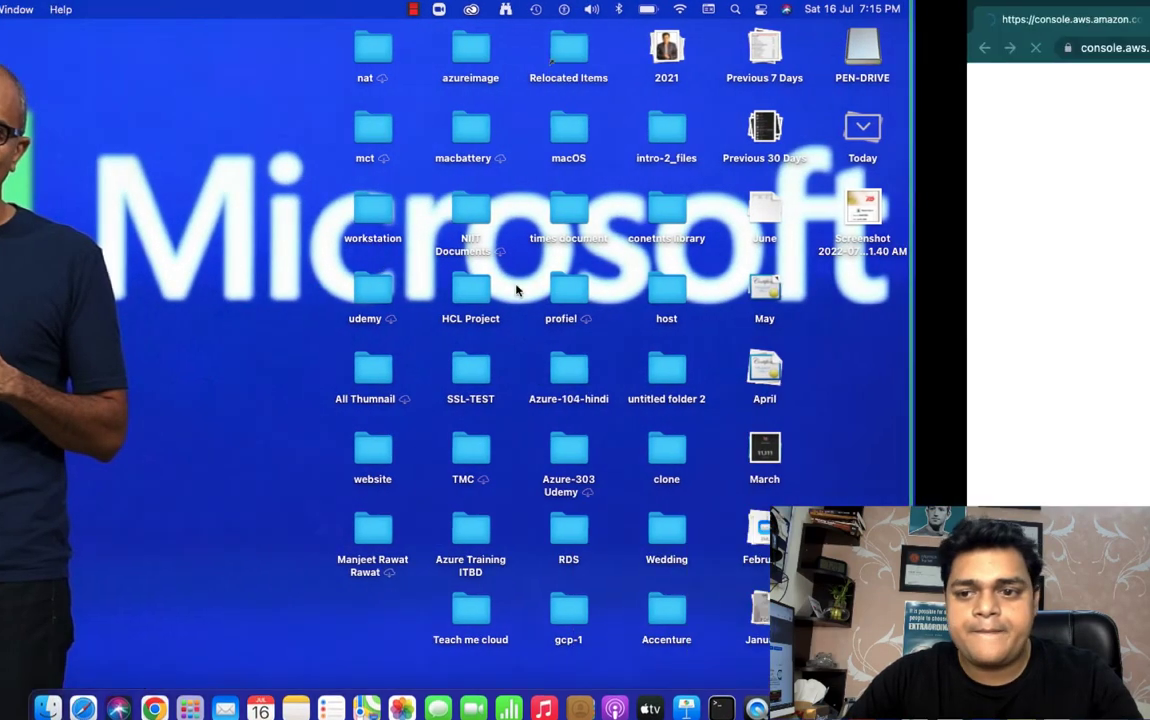
pyautogui.scroll(2, 575, 400)
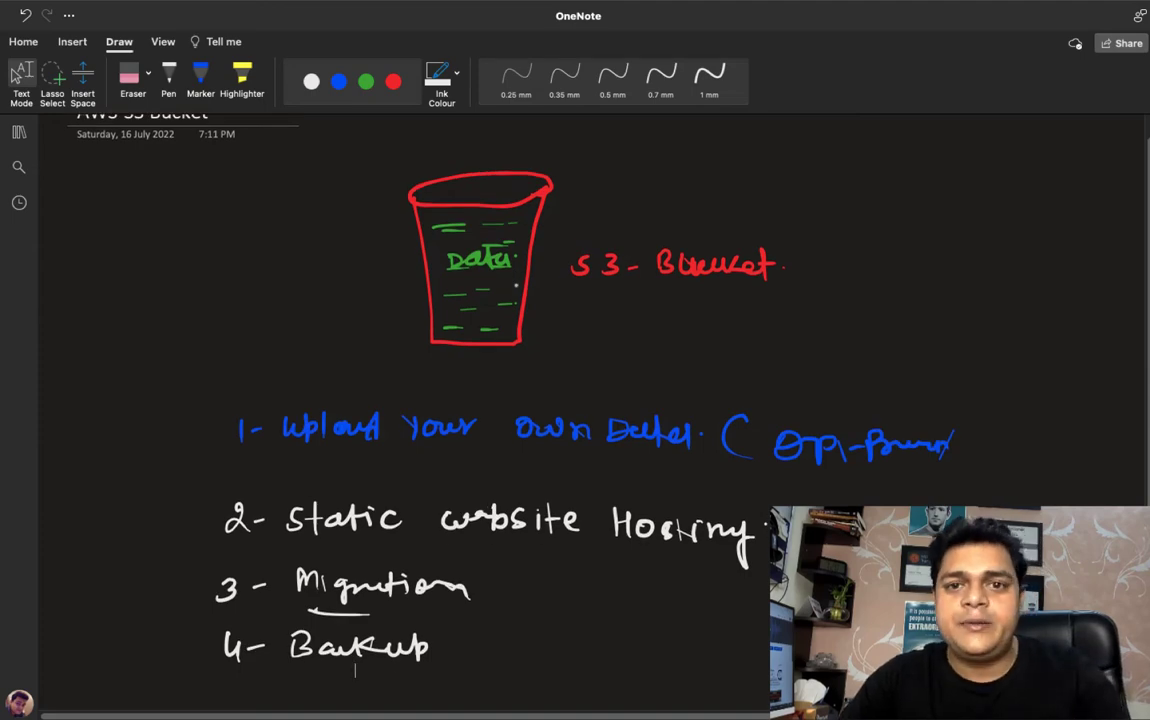
pyautogui.hotkey('ctrl', 'Left')
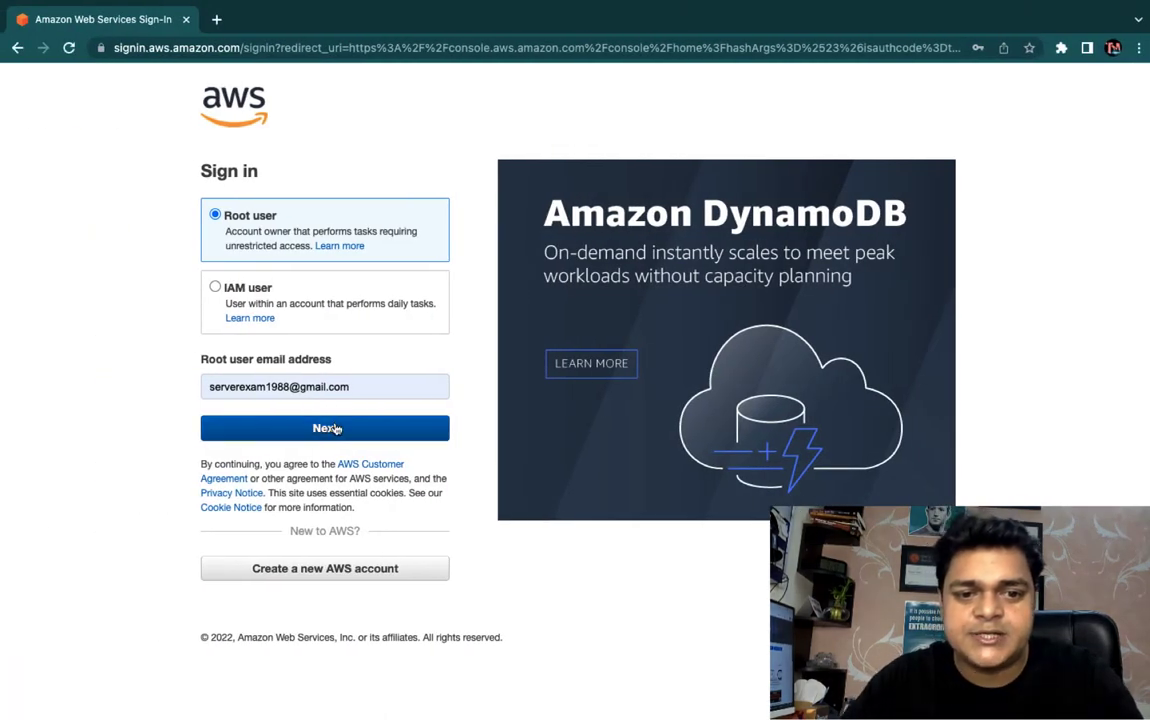
# Sign in to the AWS console as root user with the prefilled e-mail and the account password
pyautogui.click(333, 428)
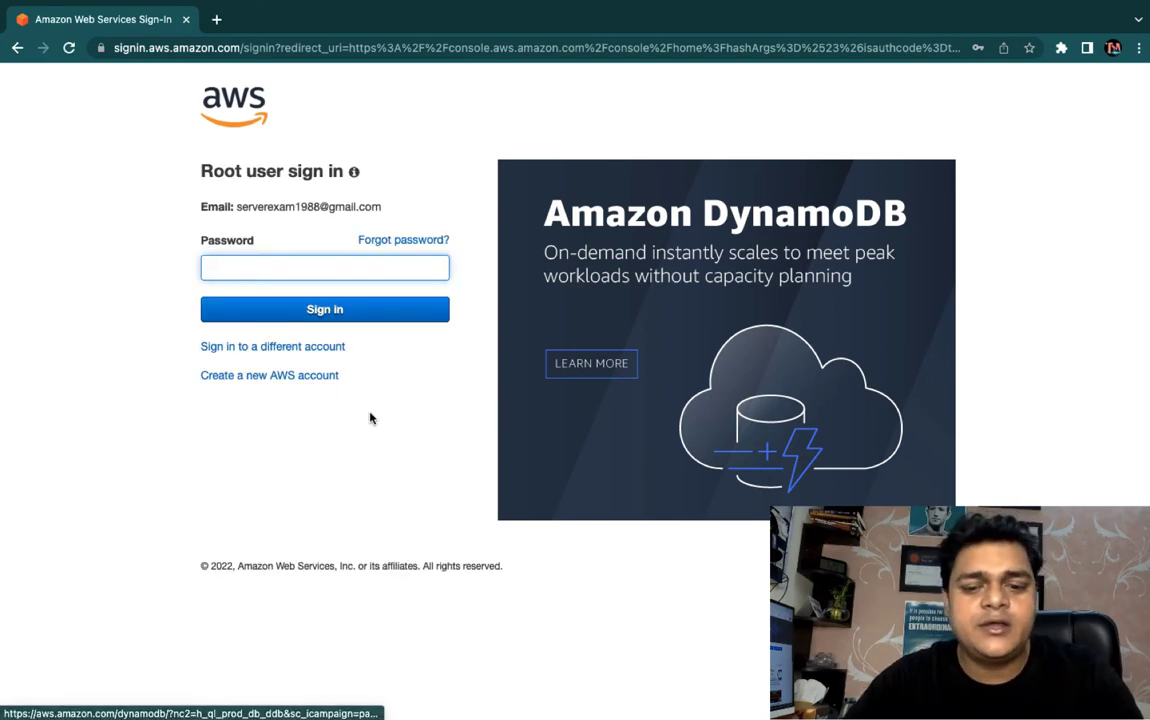
pyautogui.write('•••••••')
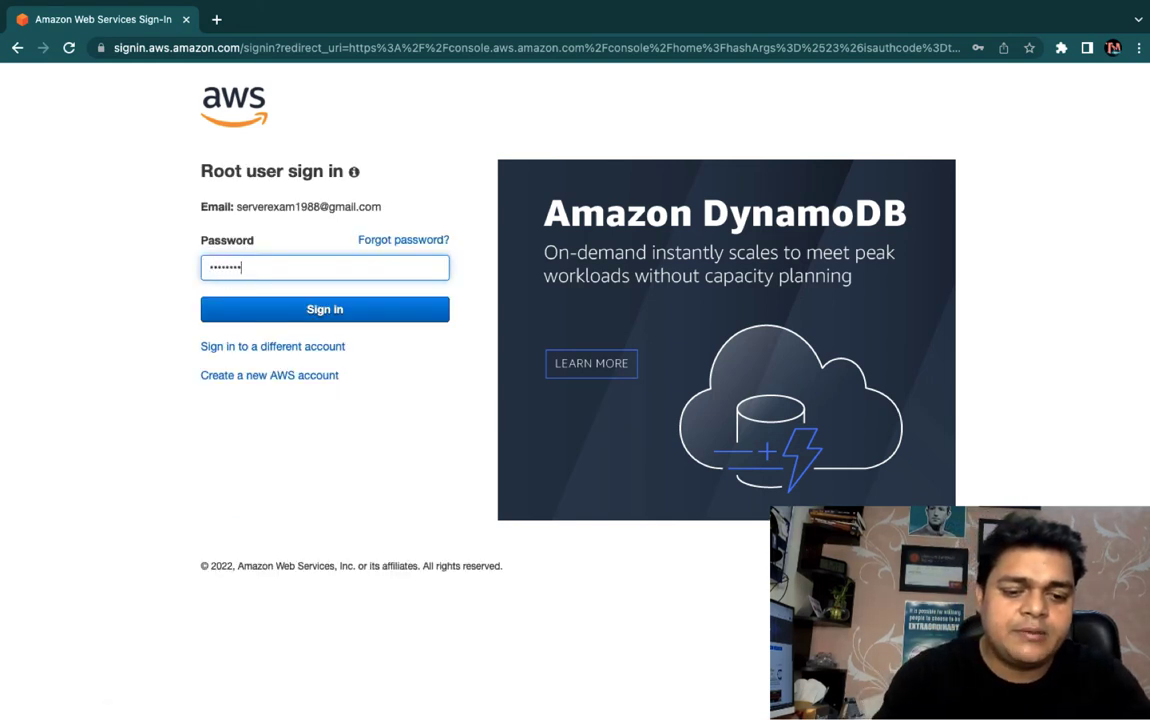
pyautogui.press('Return')
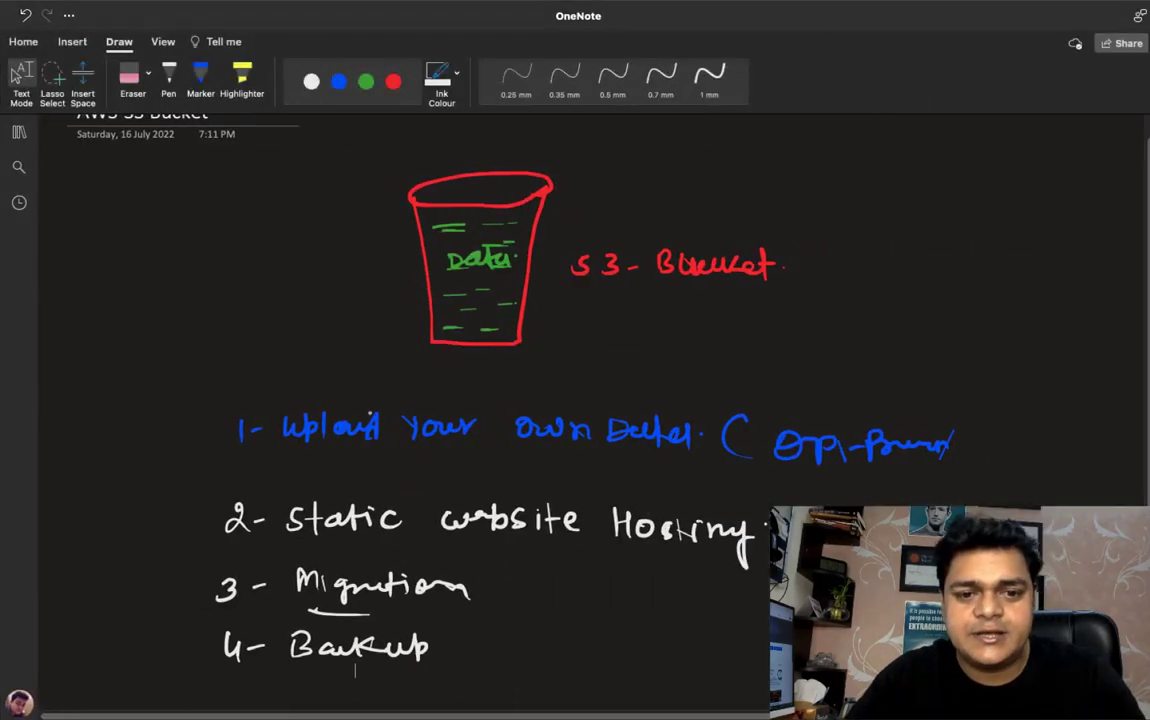
pyautogui.scroll(-3, 575, 400)
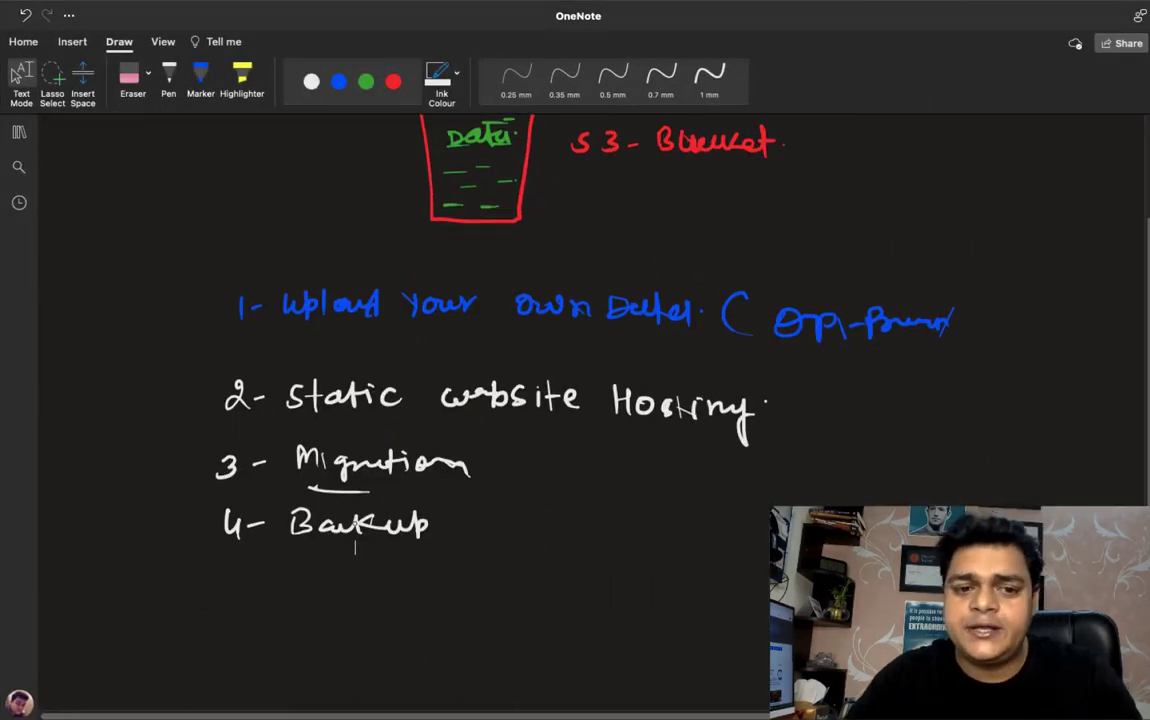
pyautogui.scroll(3, 575, 400)
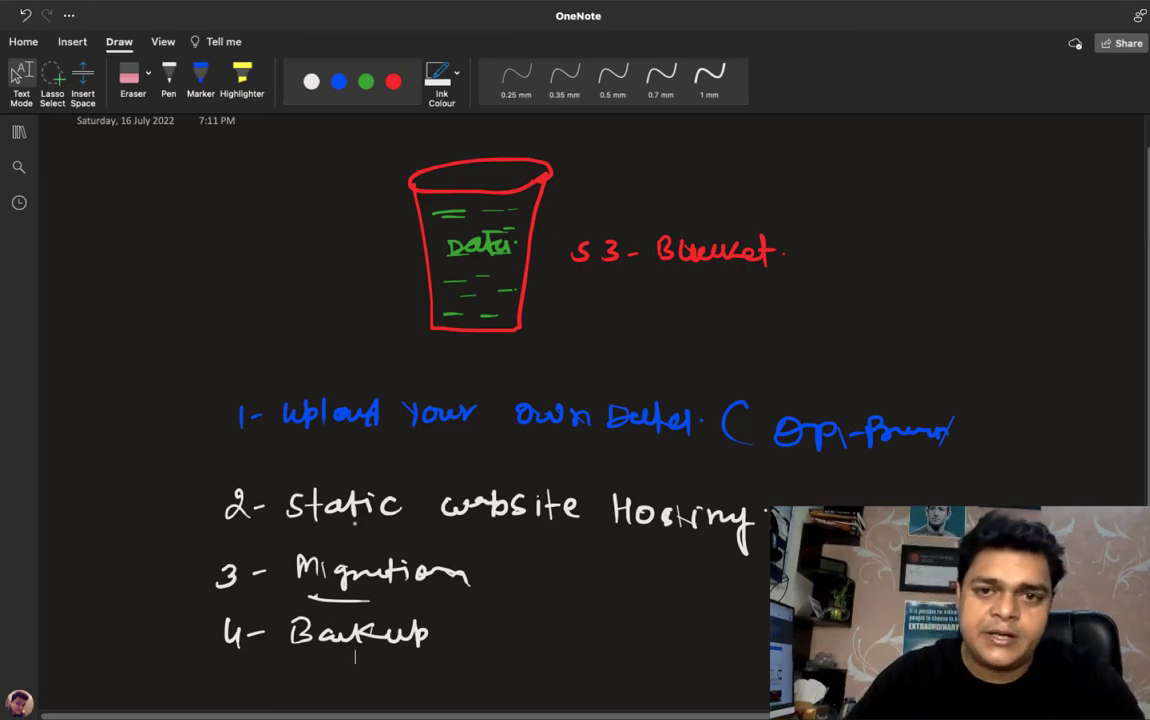
pyautogui.hotkey('ctrl', 'Left')
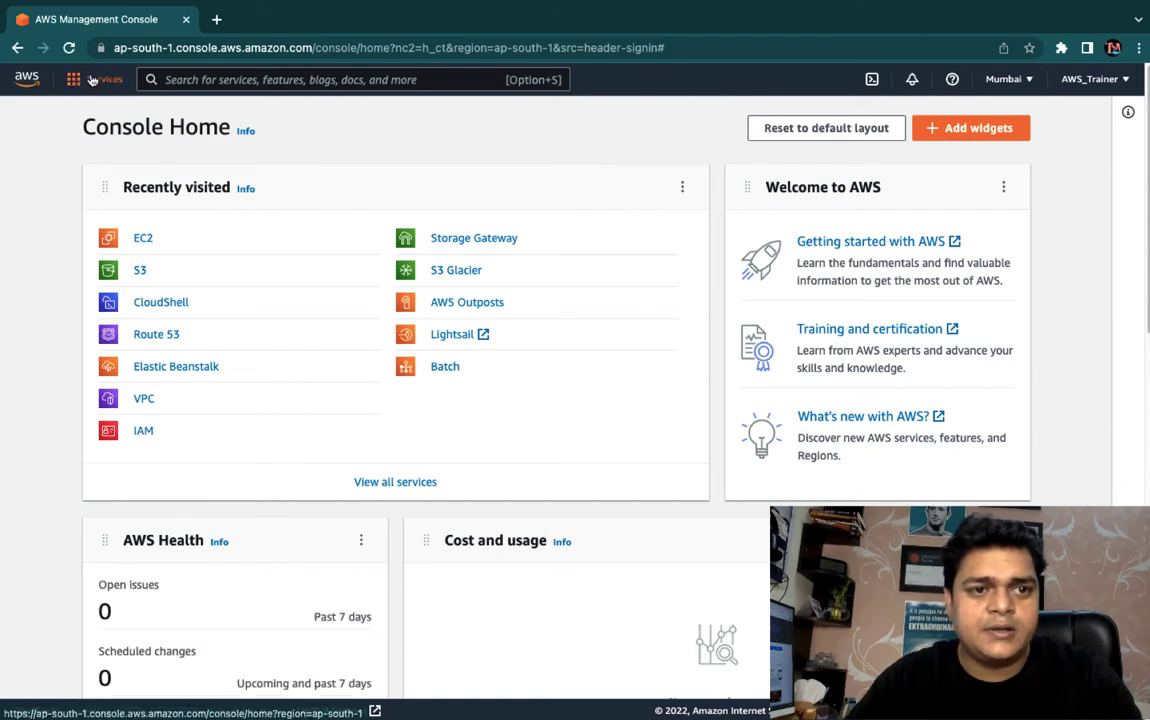
# Search the AWS services for "s3", open the S3 service and start creating a new bucket
pyautogui.click(91, 80)
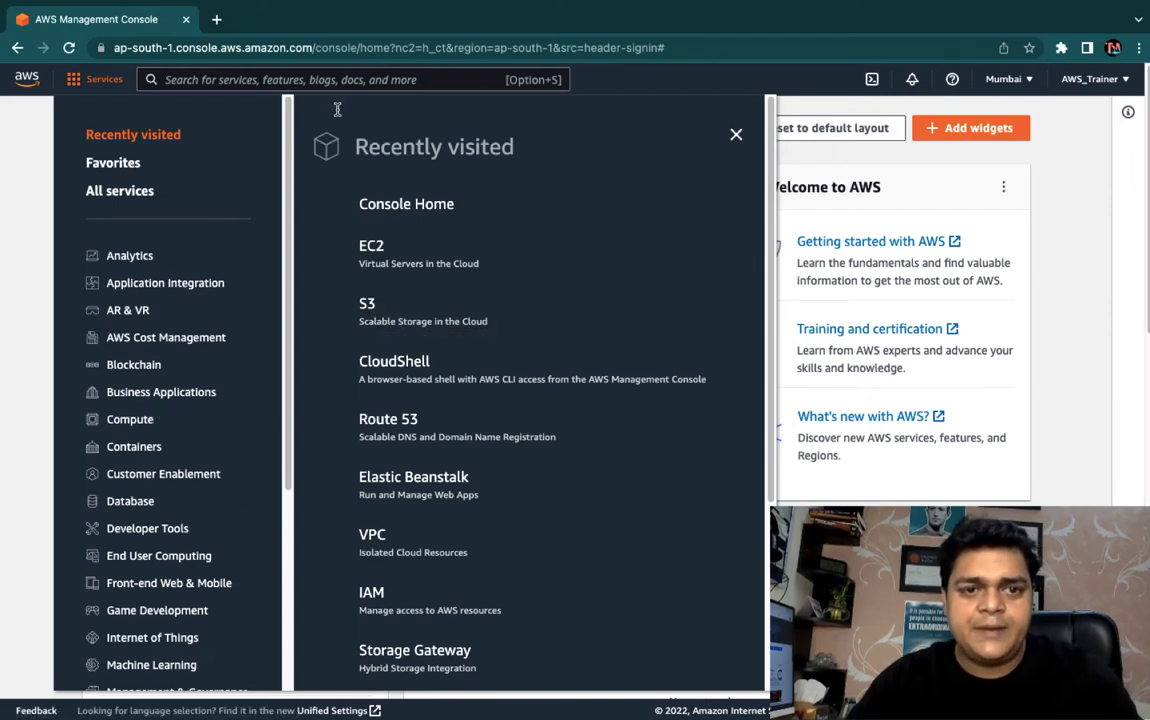
pyautogui.click(342, 75)
pyautogui.write('s3')
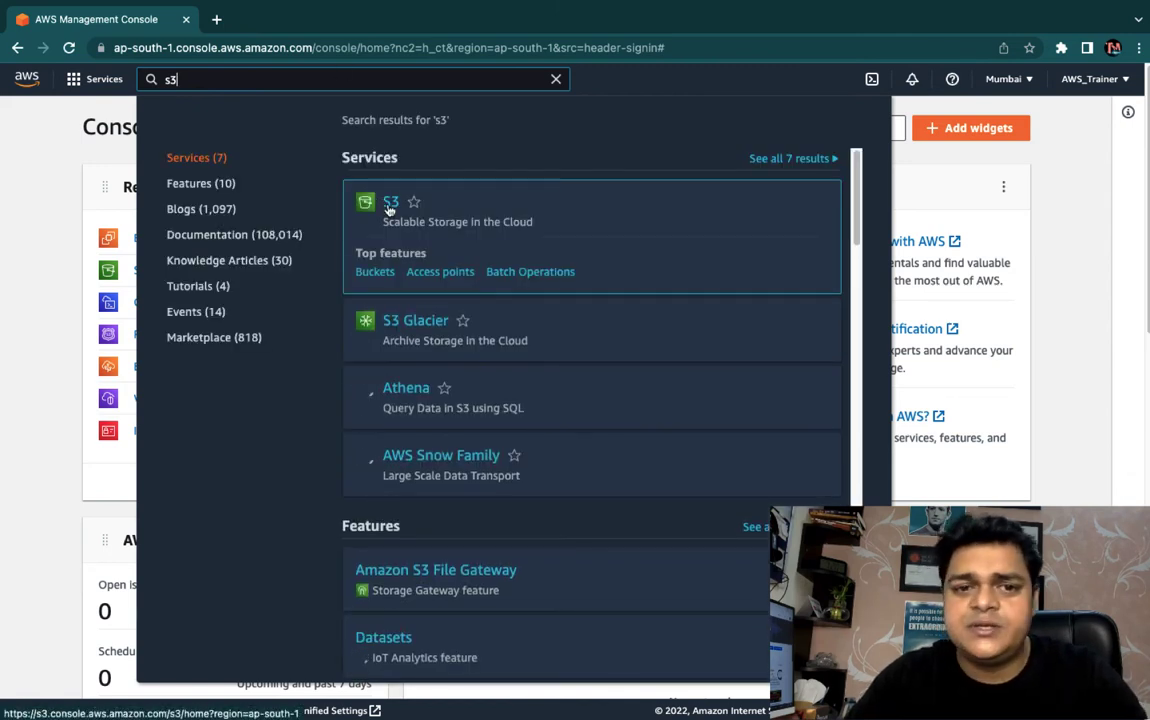
pyautogui.click(389, 205)
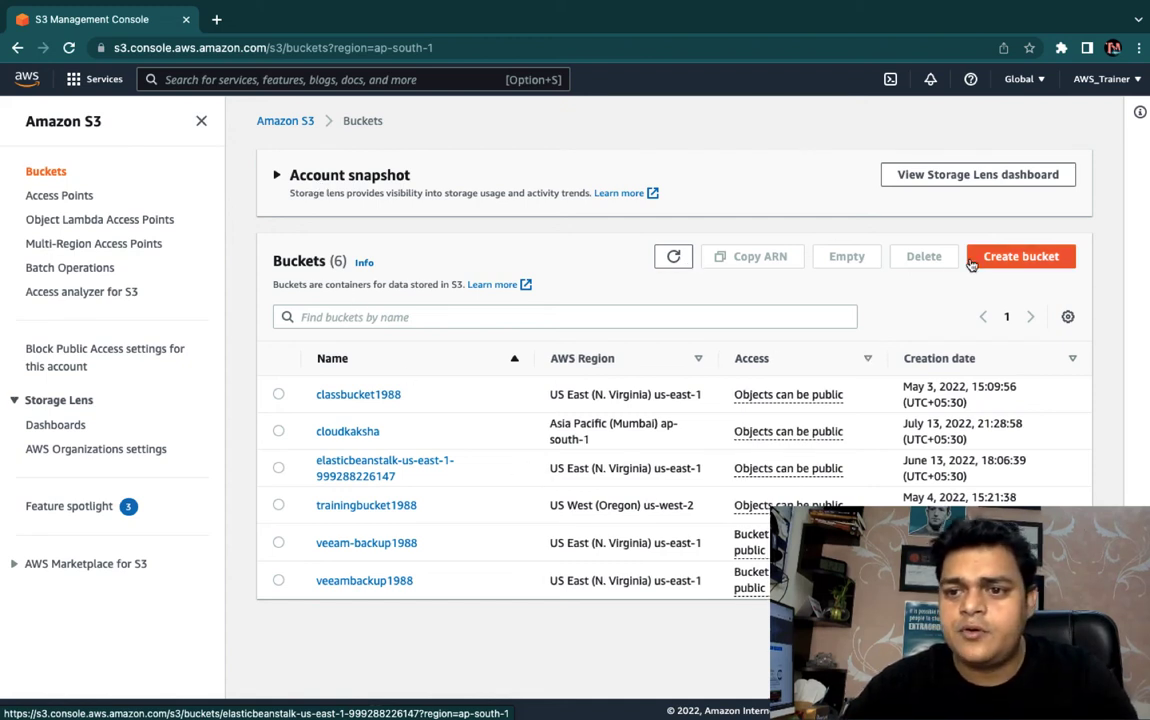
pyautogui.click(1030, 256)
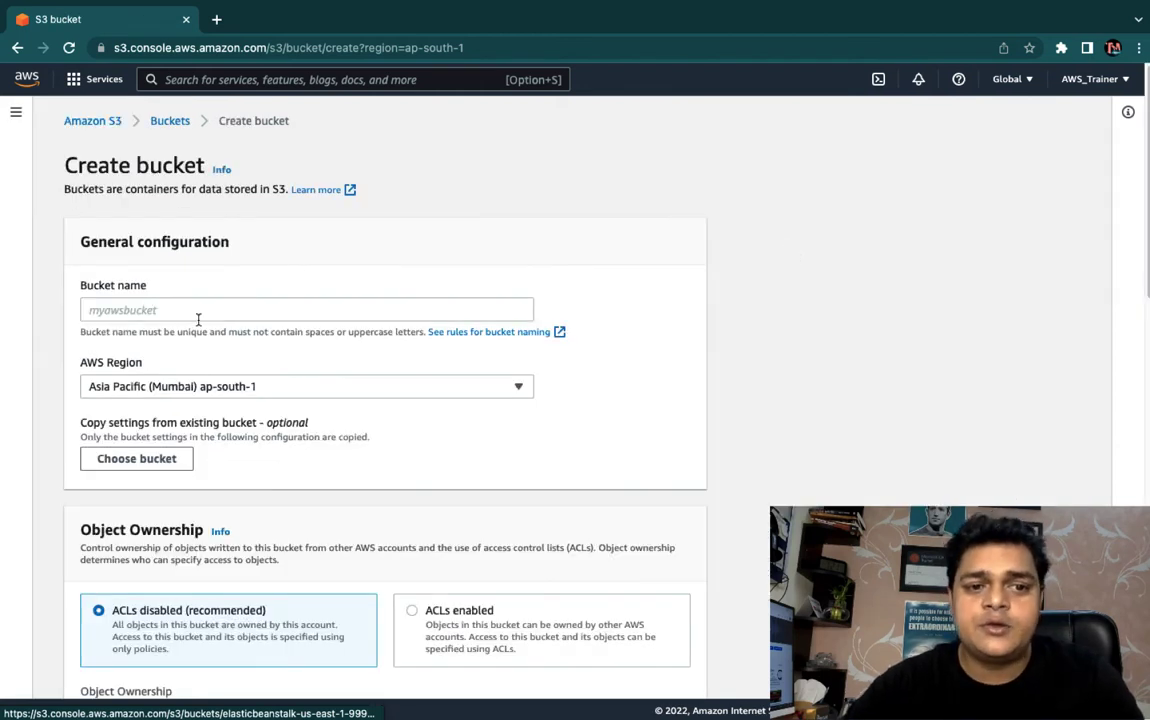
# Enter mybucket-demo as the name of the new bucket
pyautogui.click(197, 312)
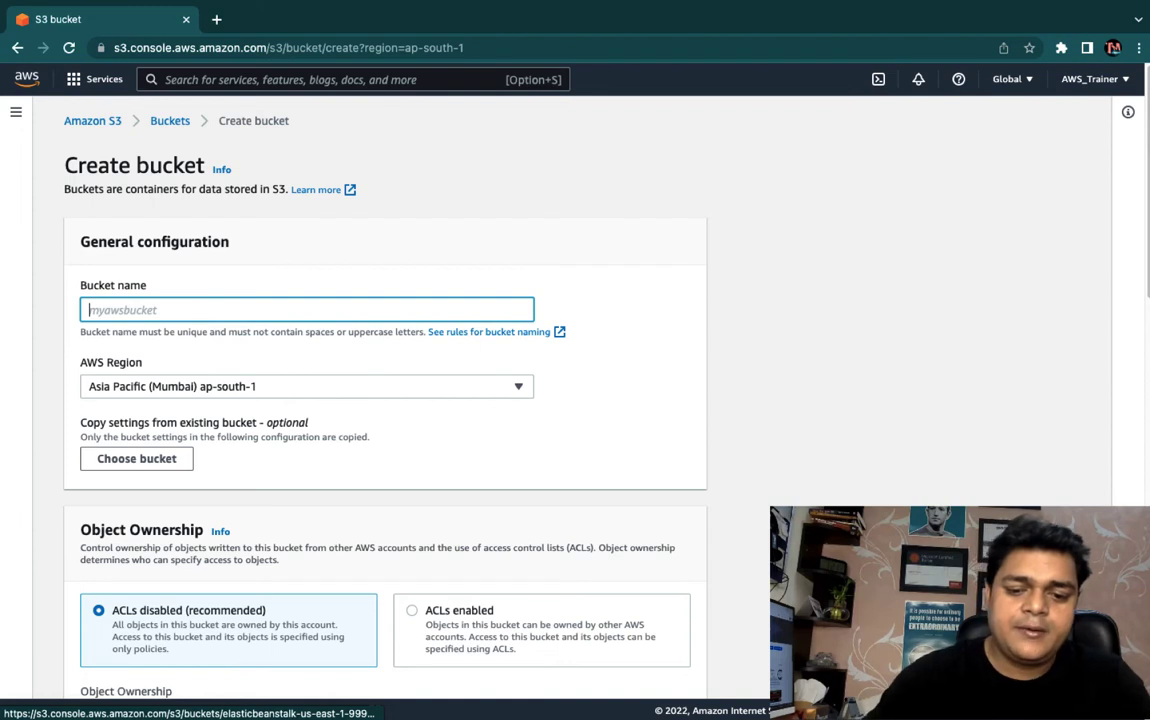
pyautogui.write('mybucket')
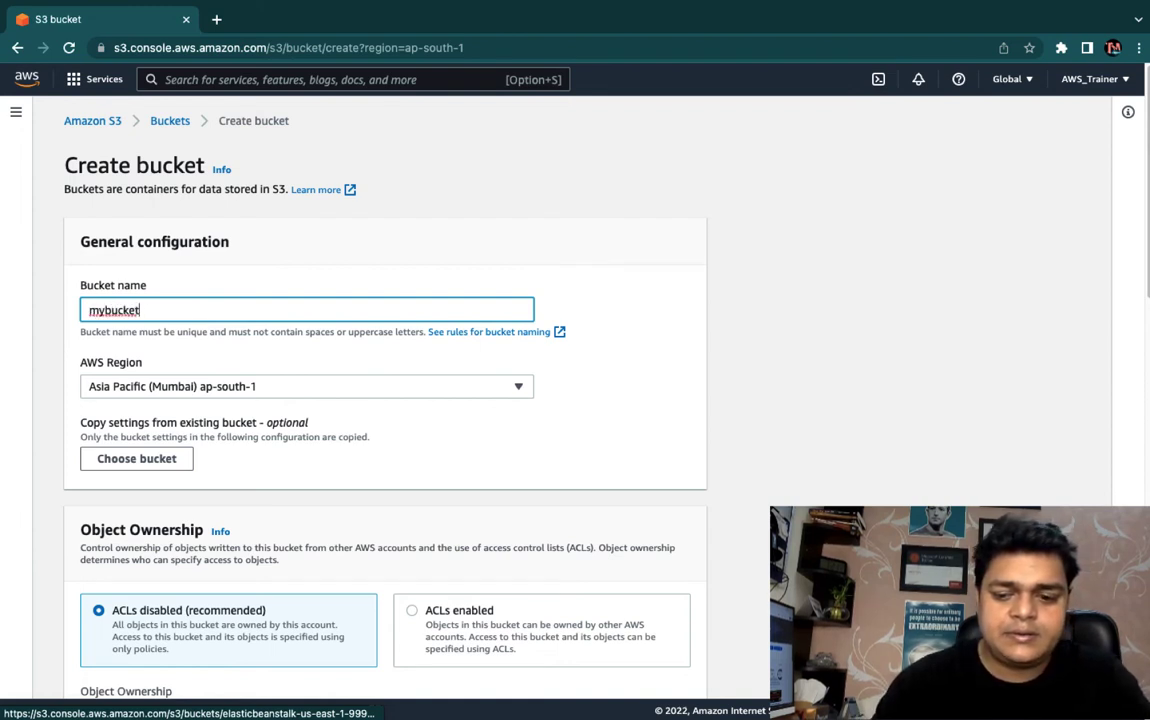
pyautogui.write('-demo')
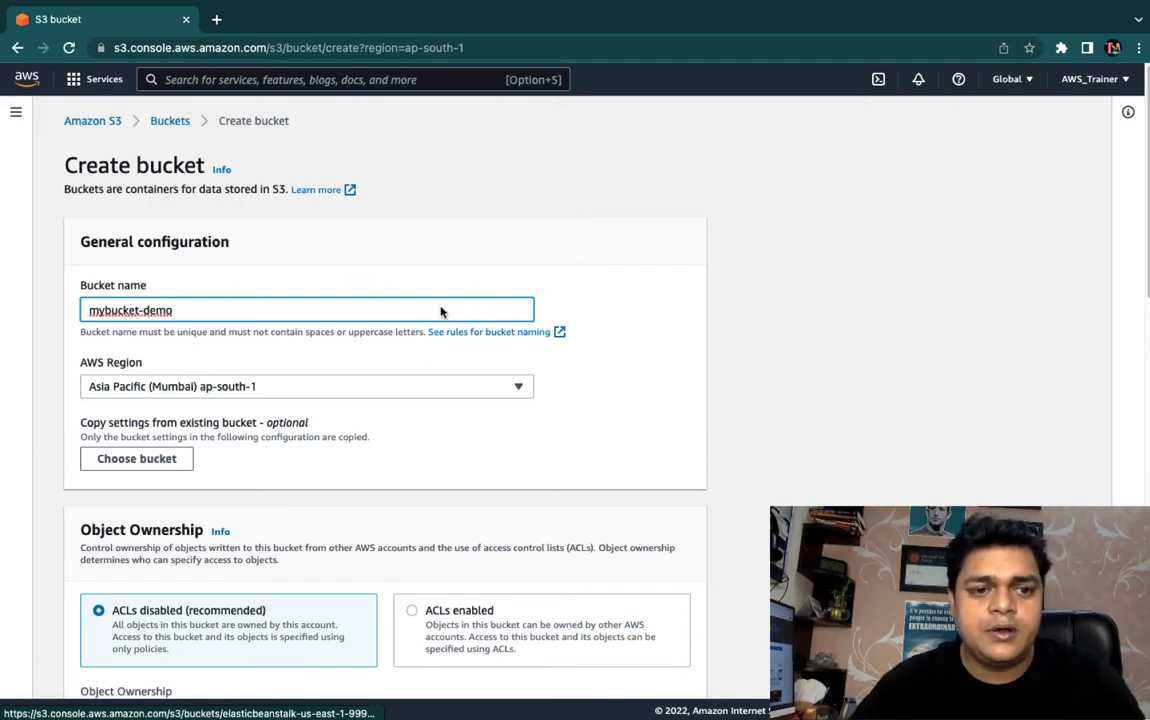
# Turn off Block all public access for the bucket and acknowledge that its objects might become public
pyautogui.scroll(-1, 262, 392)
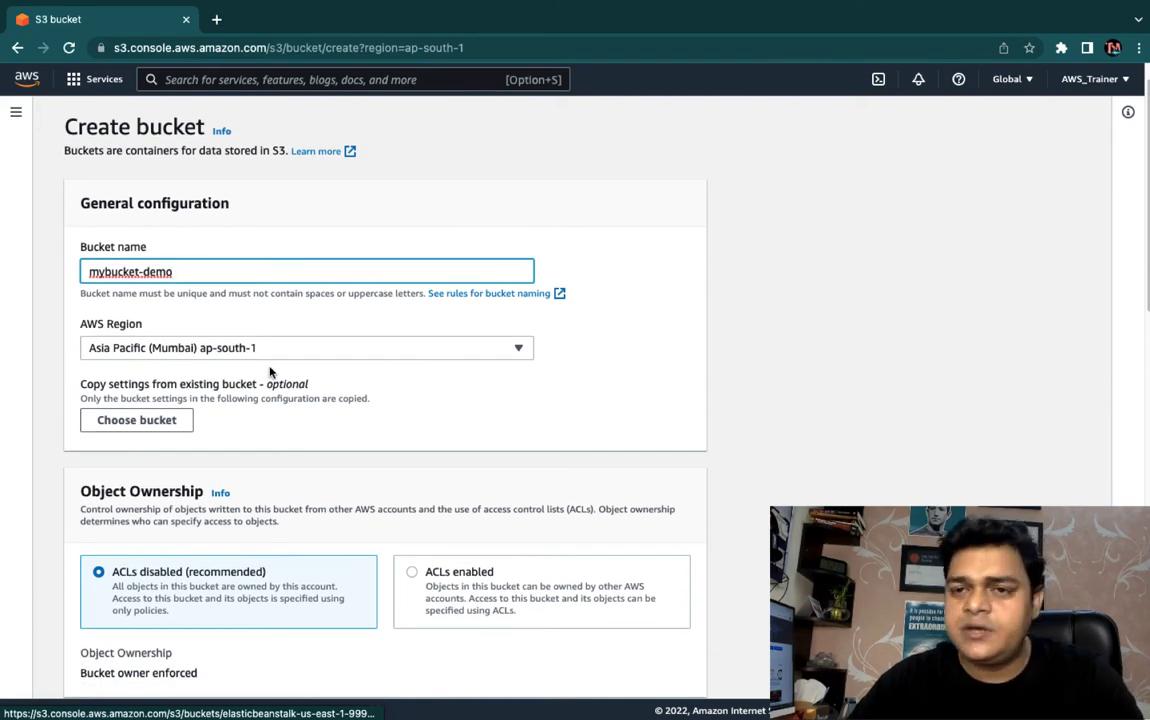
pyautogui.scroll(-5, 149, 449)
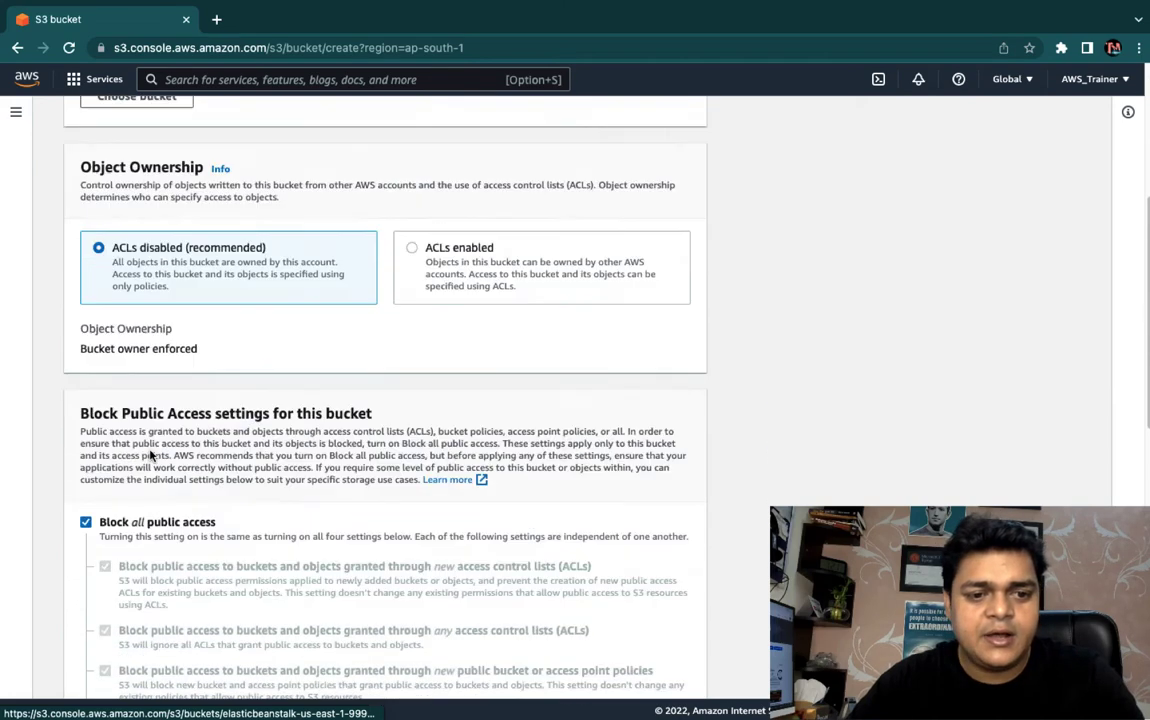
pyautogui.scroll(-2, 151, 455)
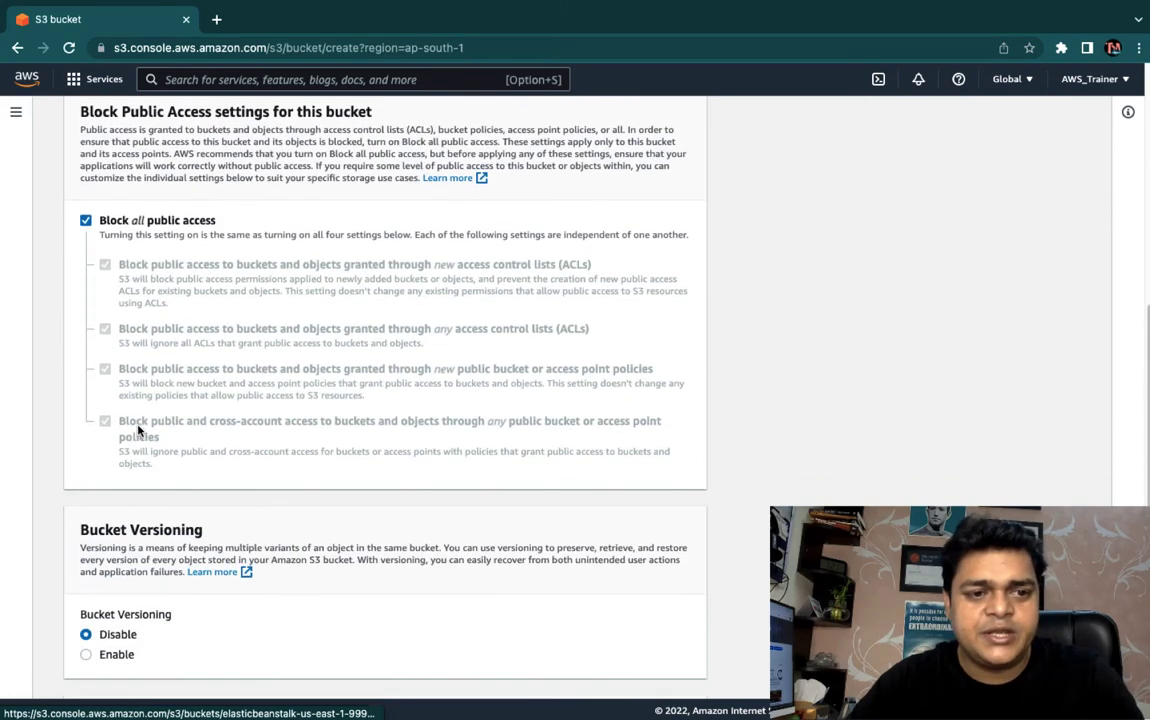
pyautogui.click(86, 221)
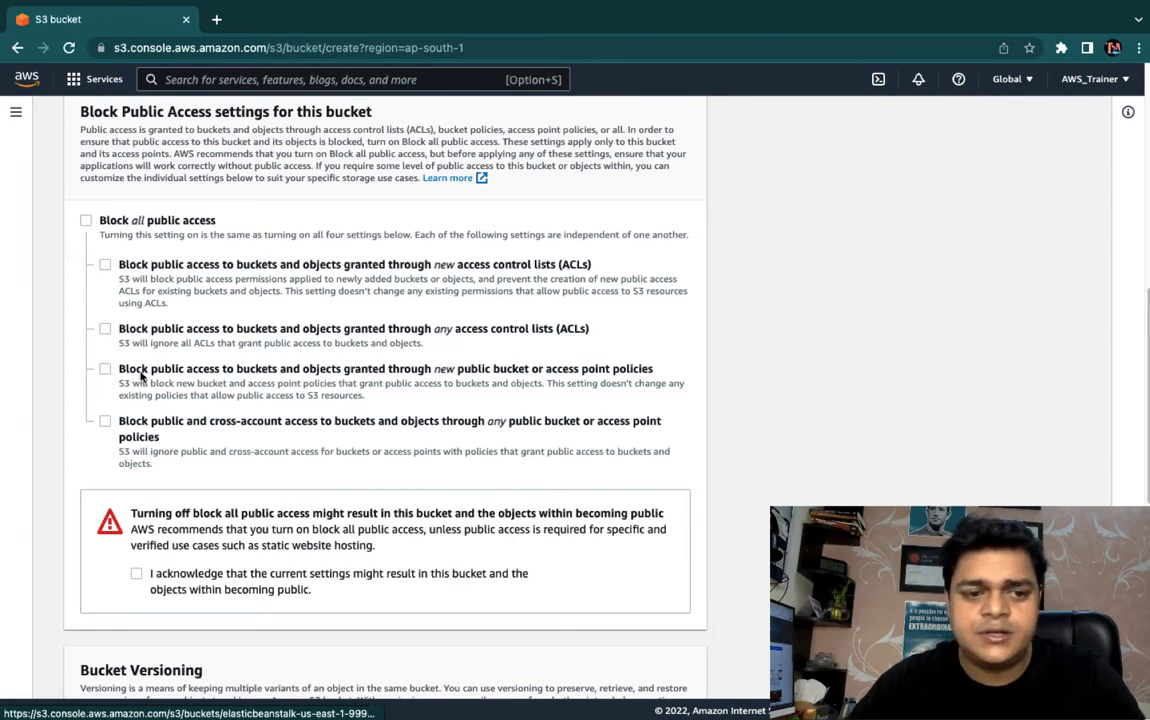
pyautogui.scroll(-3, 130, 340)
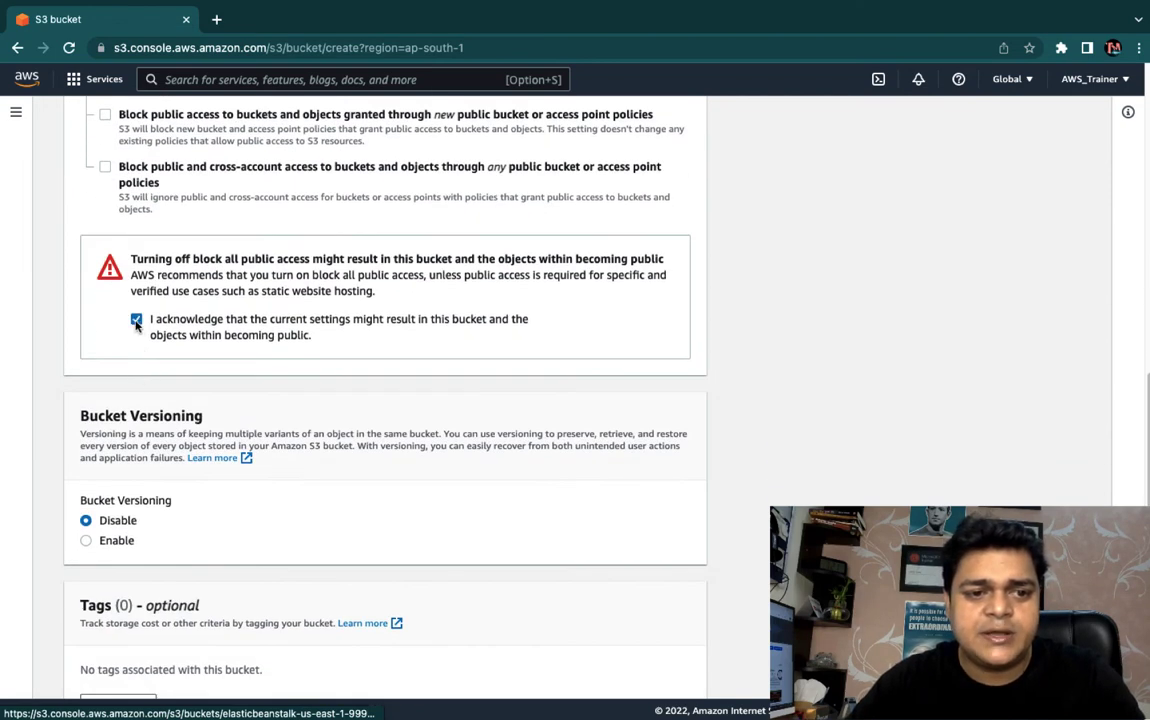
# Try to create the bucket under the name mybucket-demo, keeping versioning and default encryption disabled
pyautogui.scroll(-5, 175, 450)
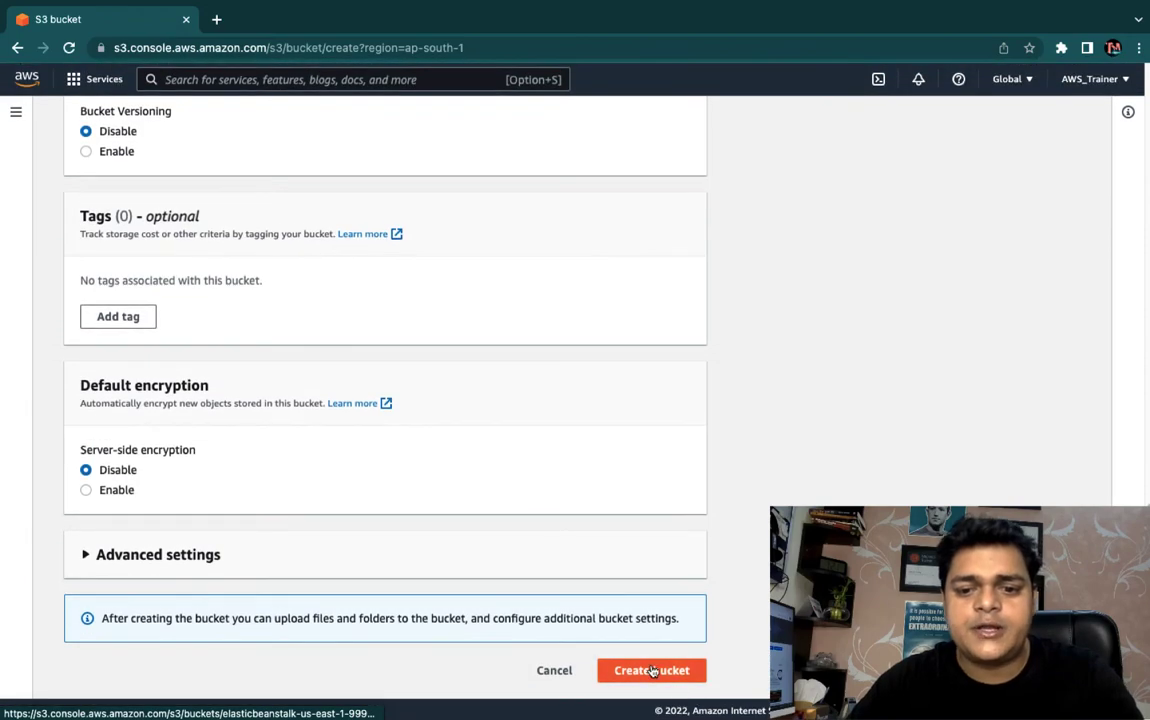
pyautogui.click(651, 670)
pyautogui.scroll(3, 454, 355)
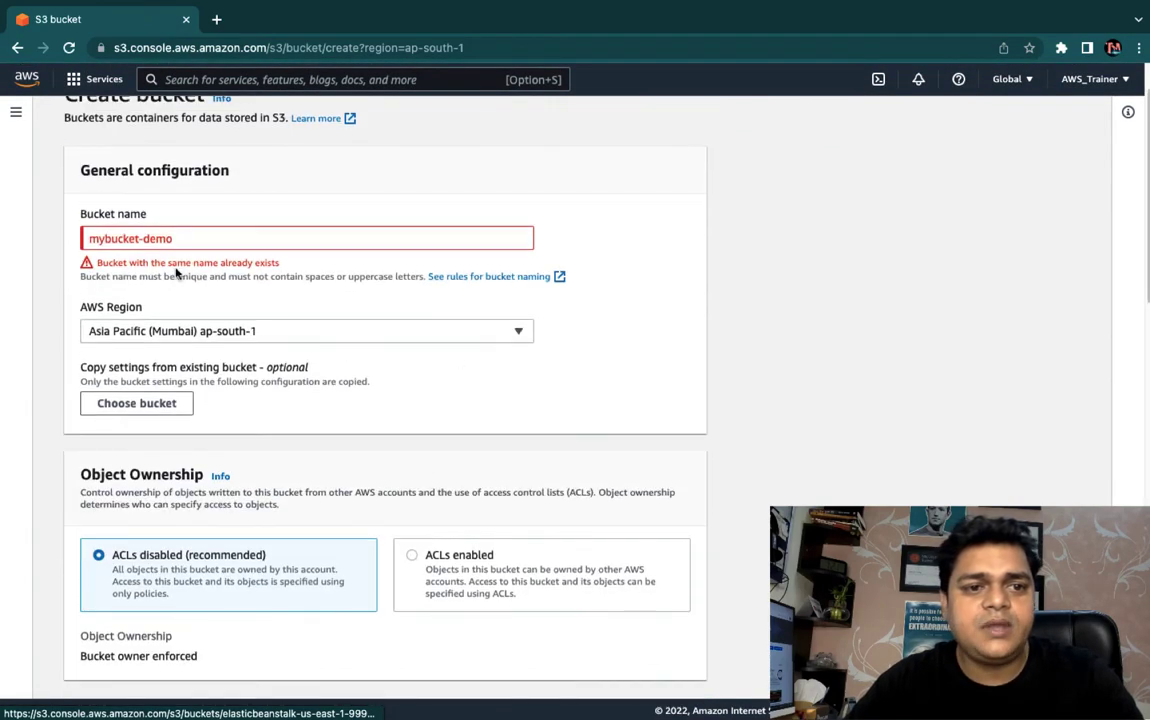
# Change the bucket name to mybucket-demo1988 and create the bucket
pyautogui.click(186, 238)
pyautogui.write('1988')
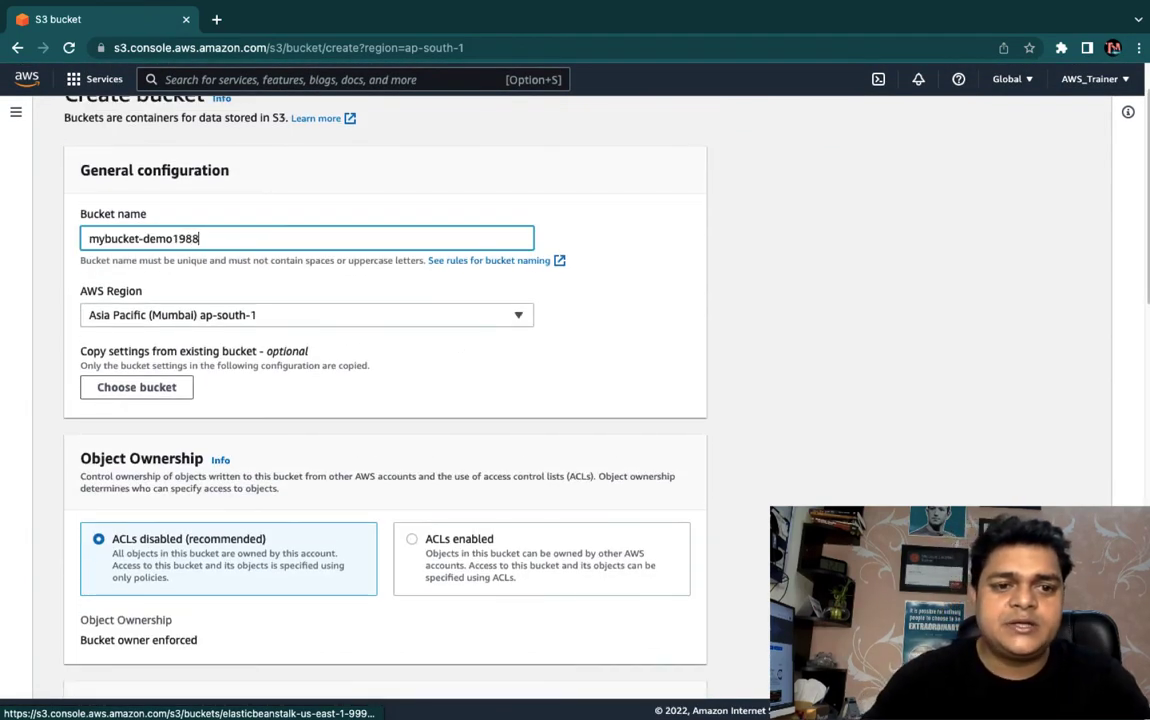
pyautogui.scroll(-10, 438, 397)
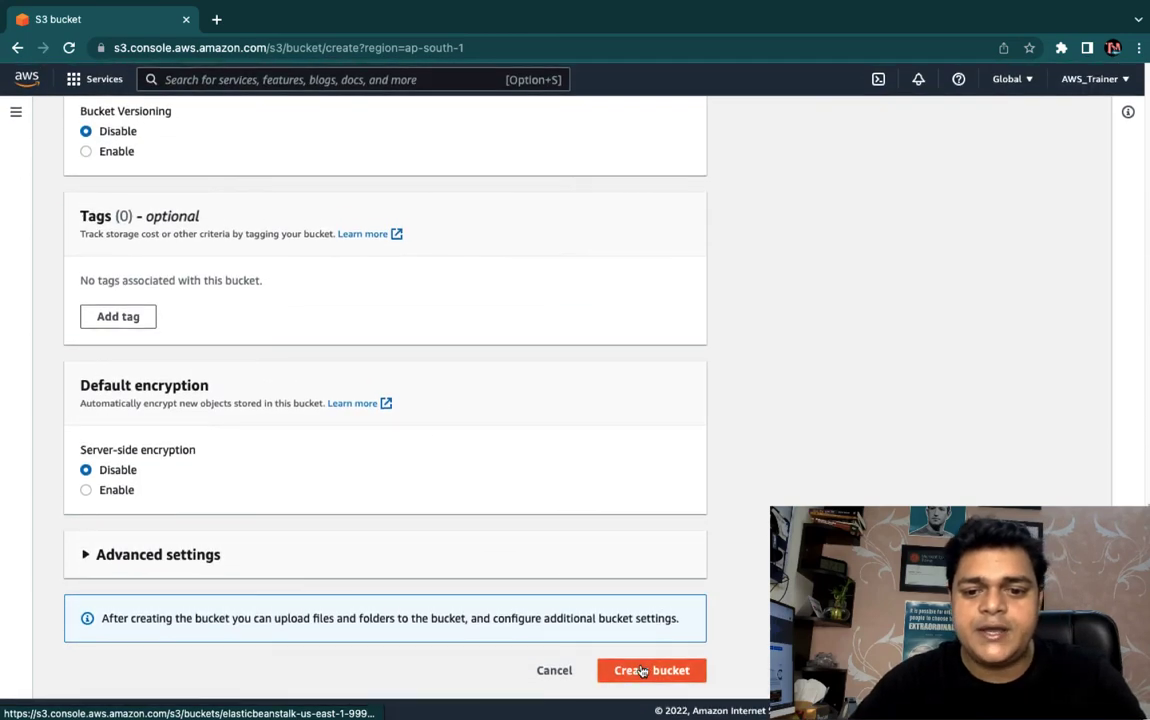
pyautogui.click(641, 670)
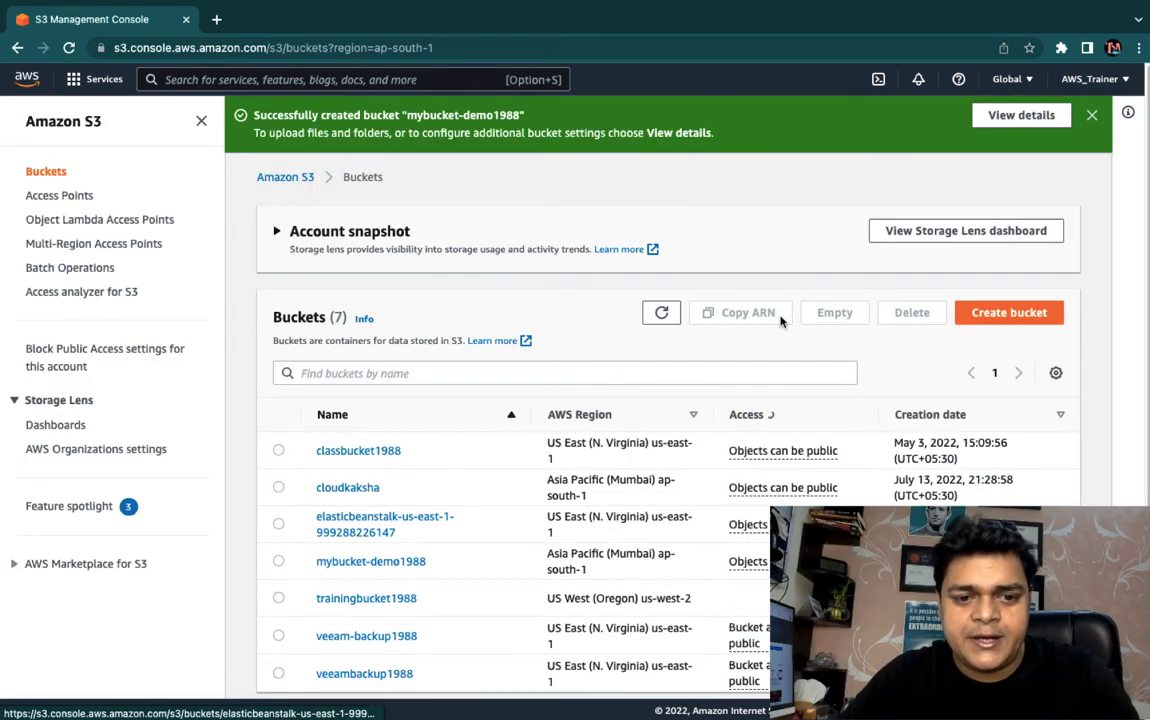
# Refresh the list of buckets and open the mybucket-demo1988 bucket
pyautogui.click(663, 315)
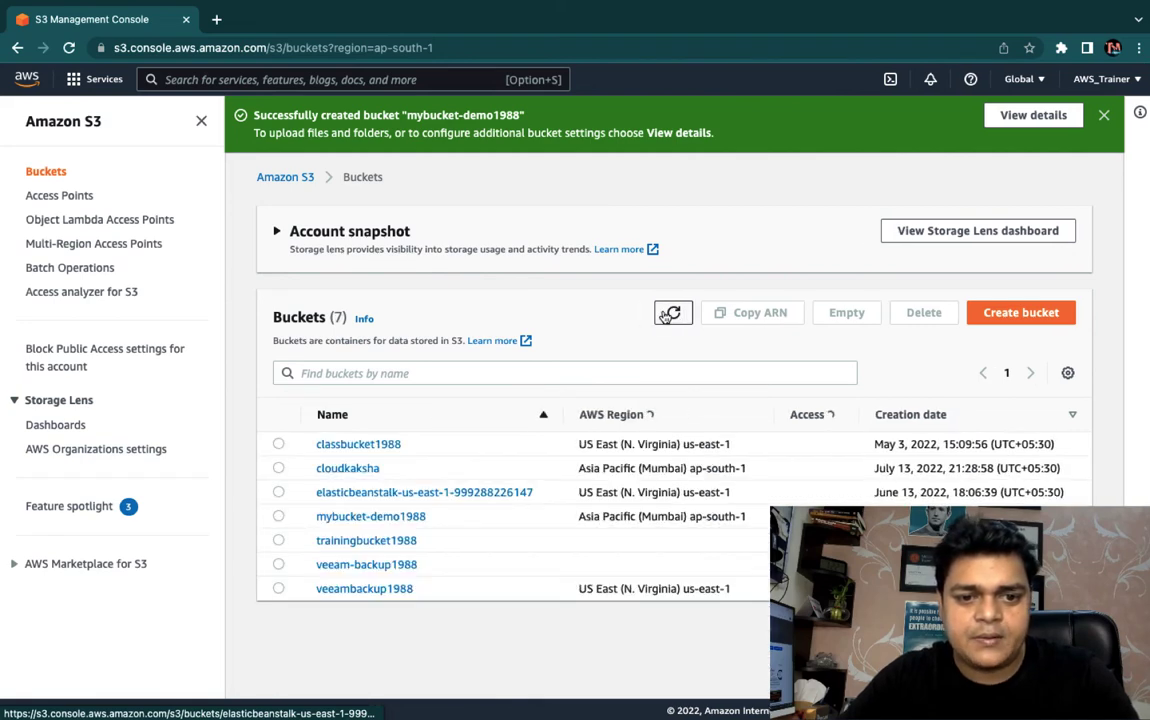
pyautogui.click(667, 315)
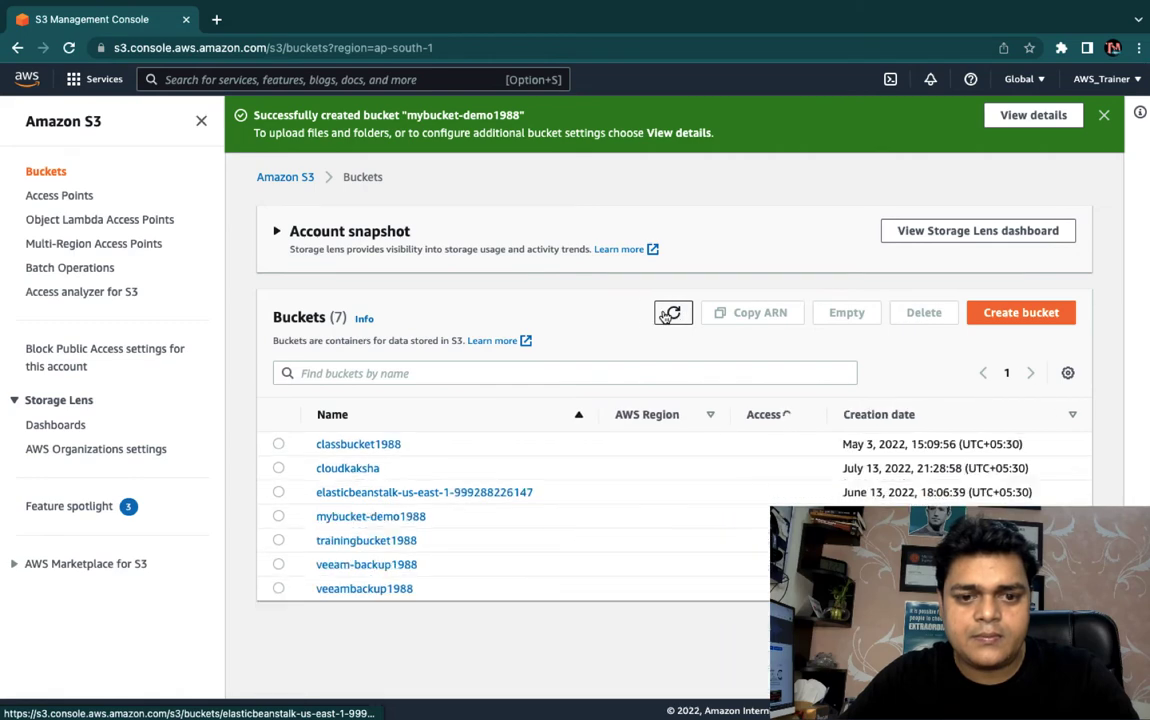
pyautogui.click(667, 315)
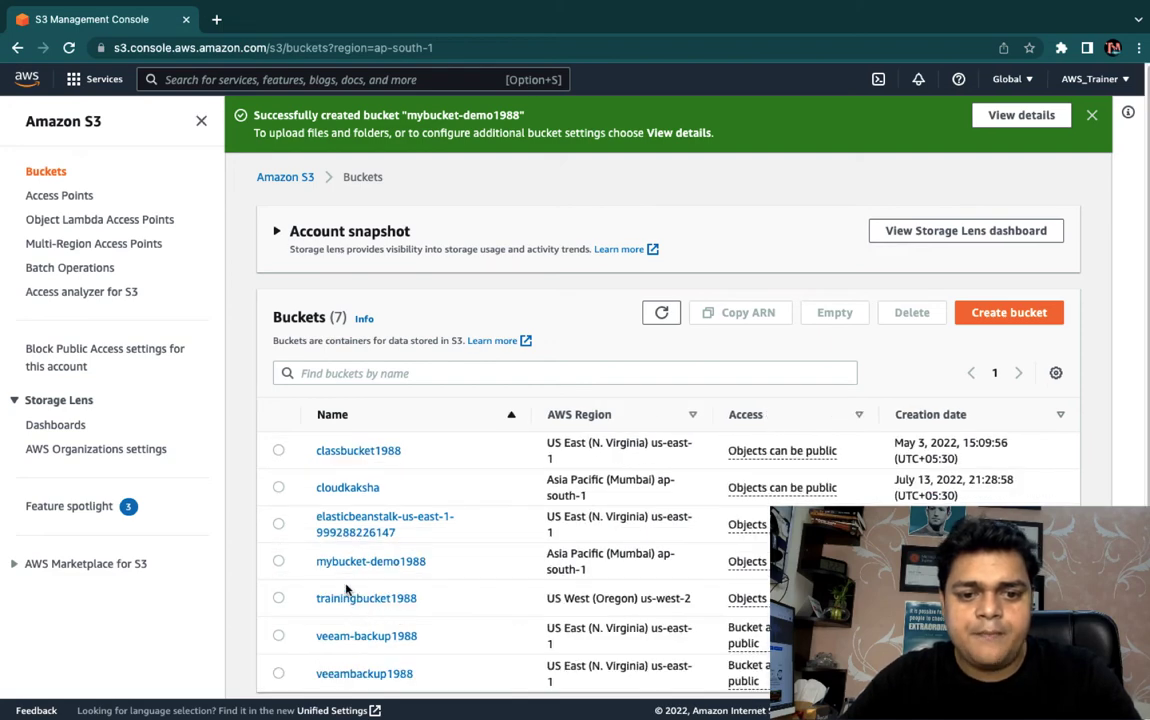
pyautogui.click(407, 566)
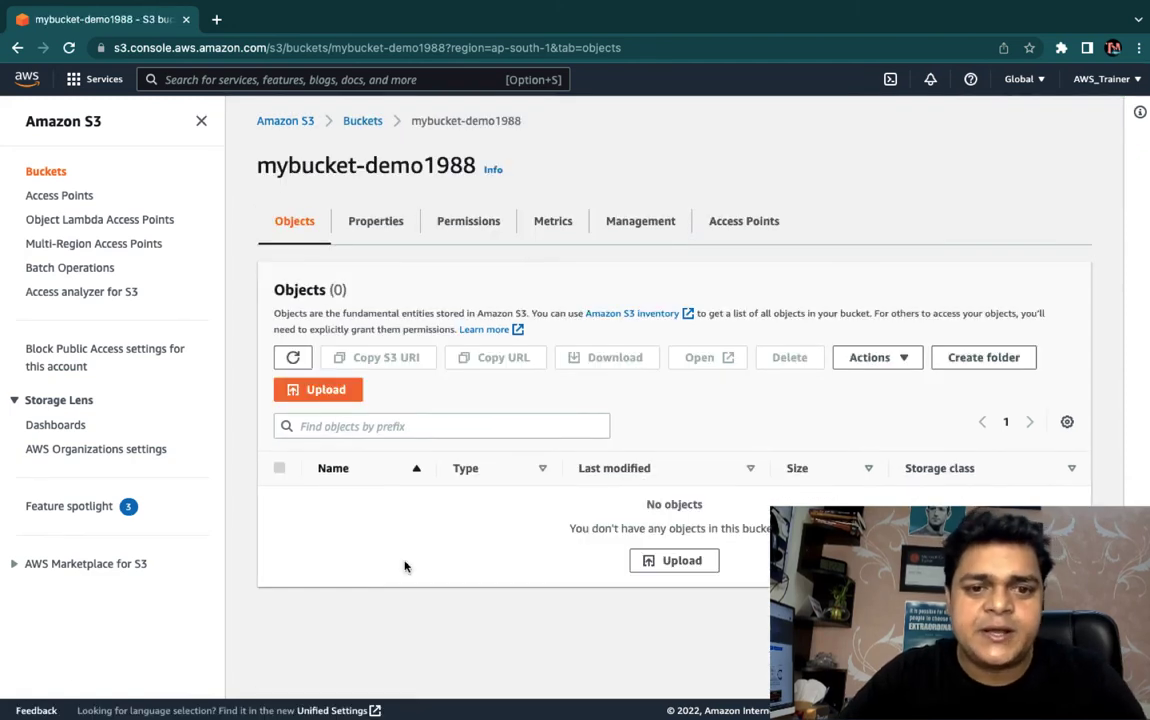
# Start an upload to the bucket, choose to add files and switch the file chooser to the Desktop folder
pyautogui.click(683, 563)
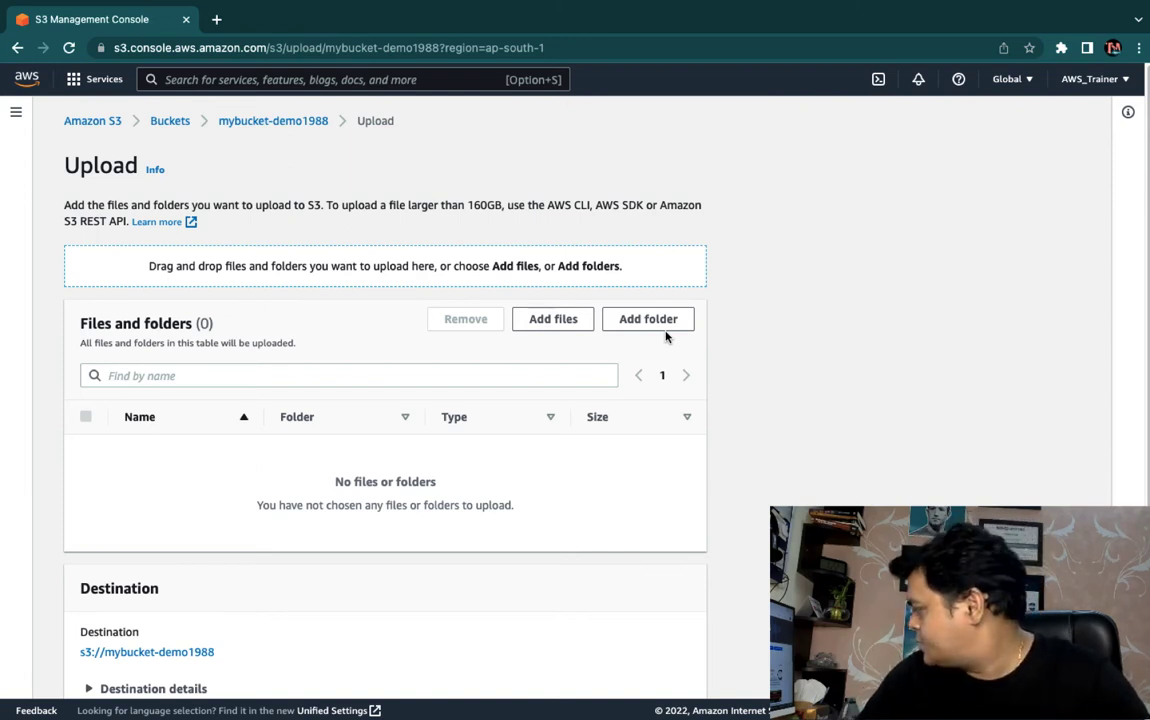
pyautogui.click(561, 328)
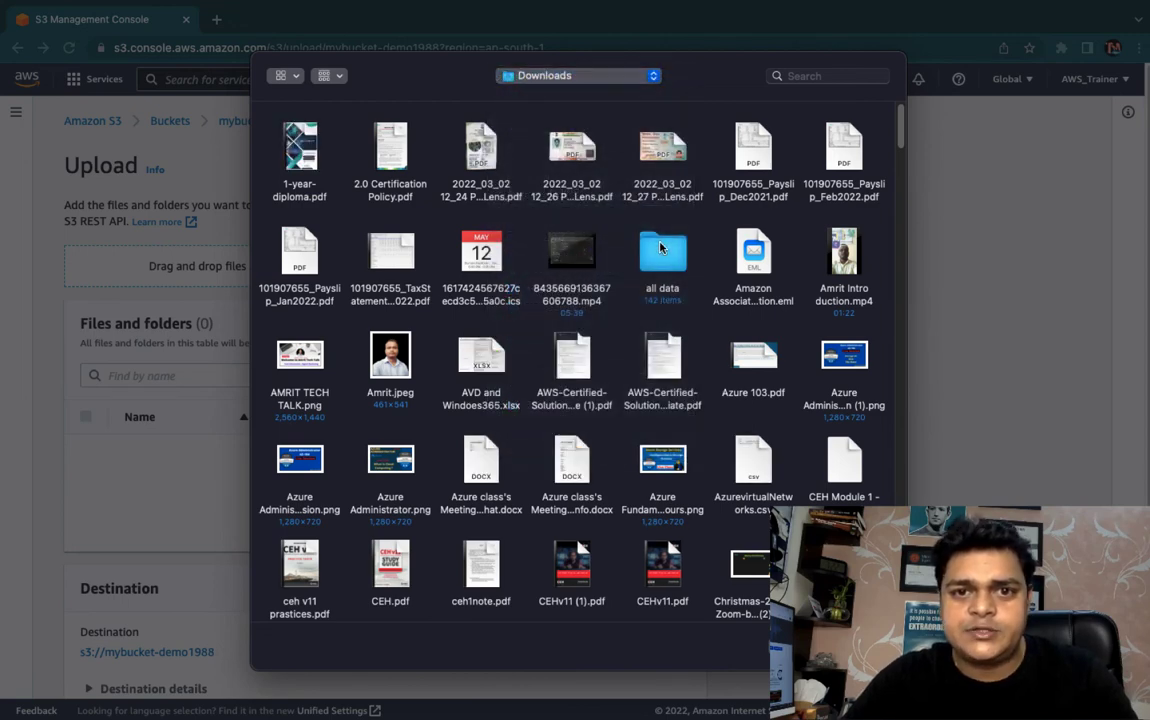
pyautogui.press('space')
pyautogui.press('Down')
pyautogui.press('Down')
pyautogui.press('Down')
pyautogui.press('Down')
pyautogui.press('Down')
pyautogui.press('Down')
pyautogui.press('Return')
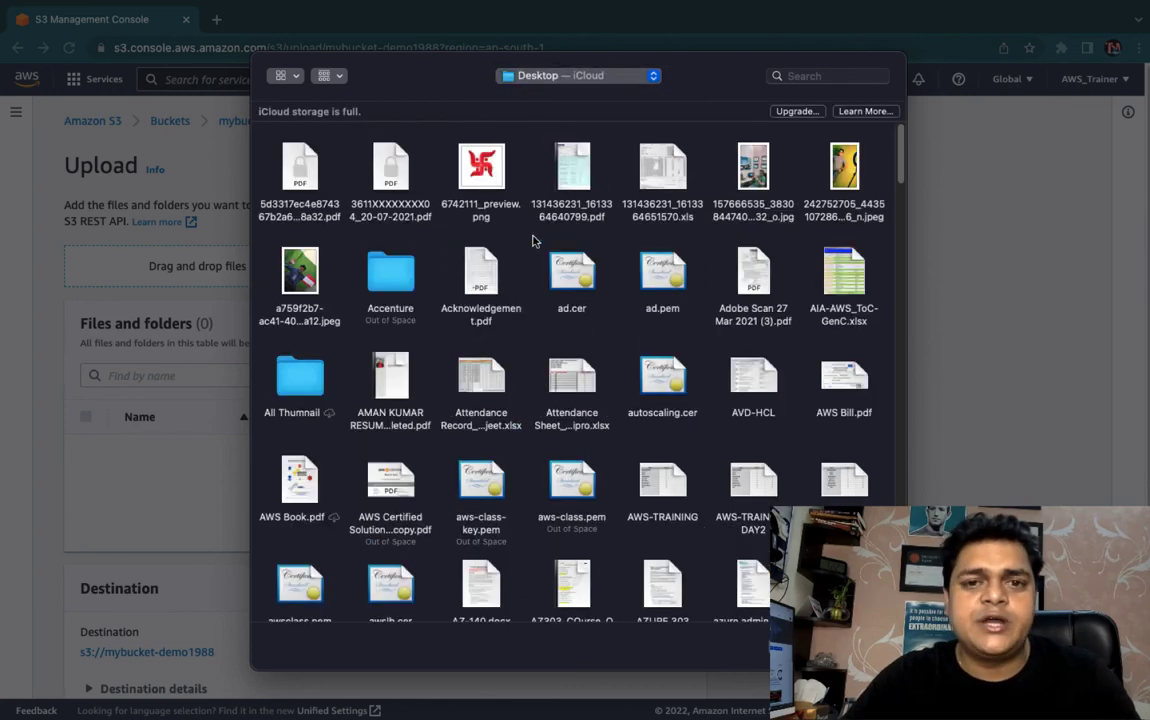
# Find Azure virtual desktop logo.jpeg in the Desktop folder and add it to the upload
pyautogui.scroll(-15, 678, 416)
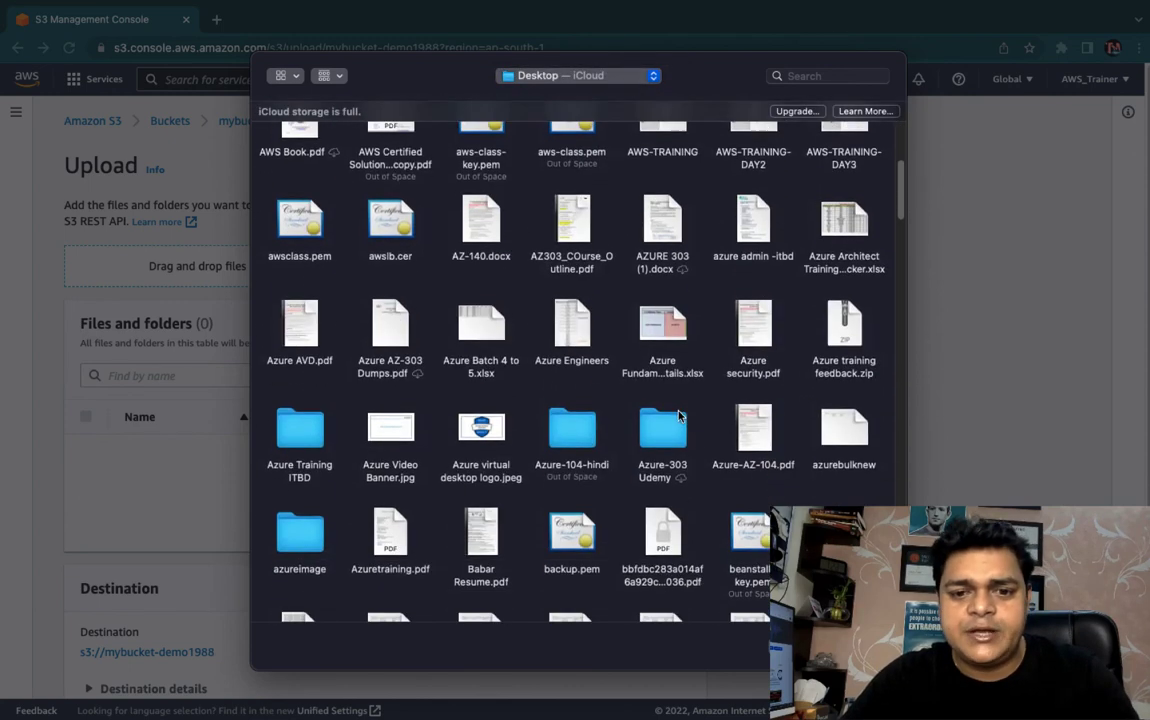
pyautogui.scroll(-15, 678, 416)
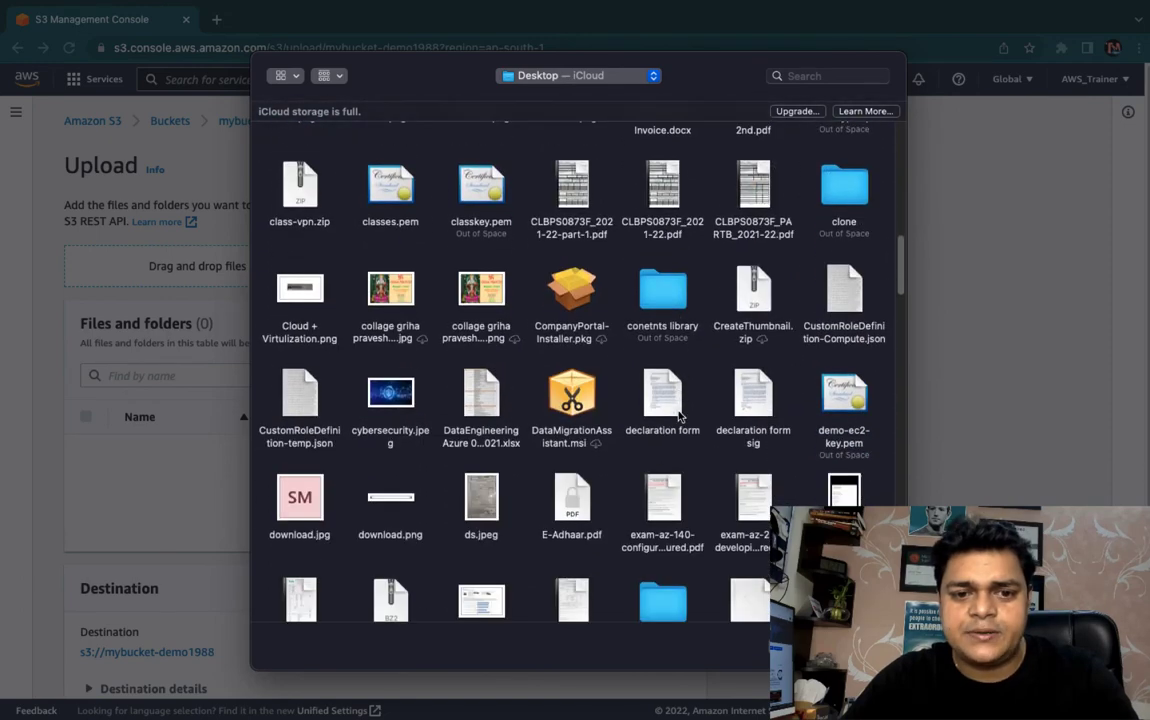
pyautogui.scroll(-5, 678, 416)
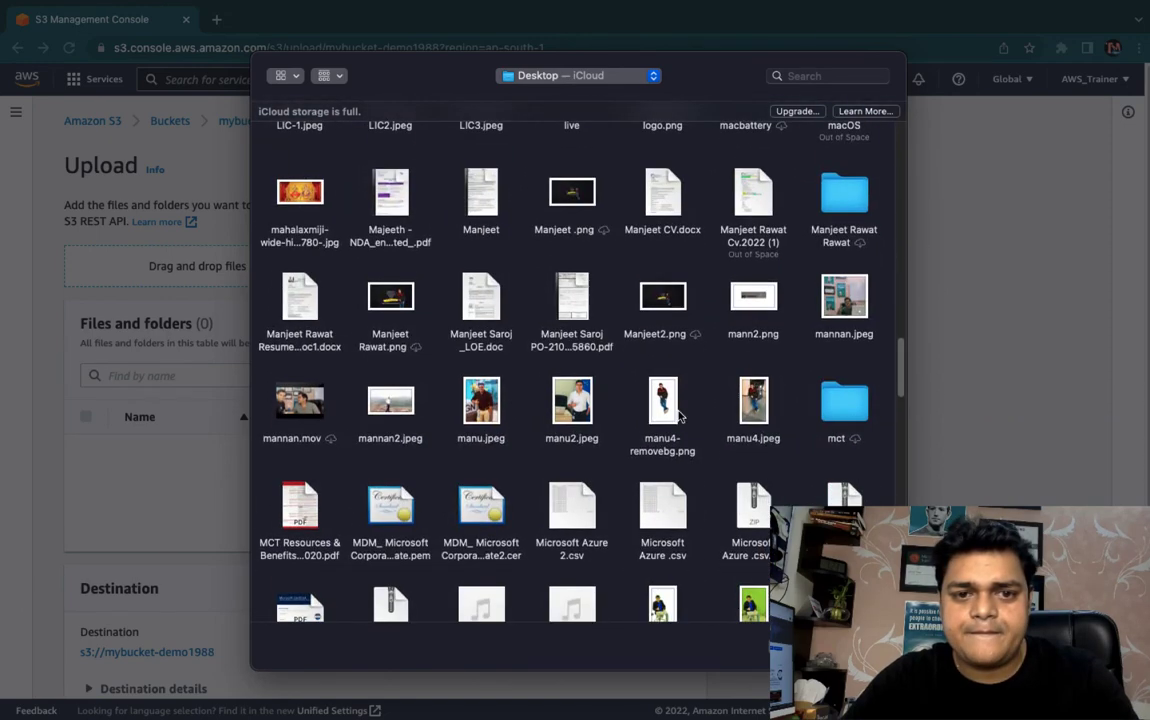
pyautogui.scroll(10, 678, 416)
pyautogui.scroll(15, 678, 416)
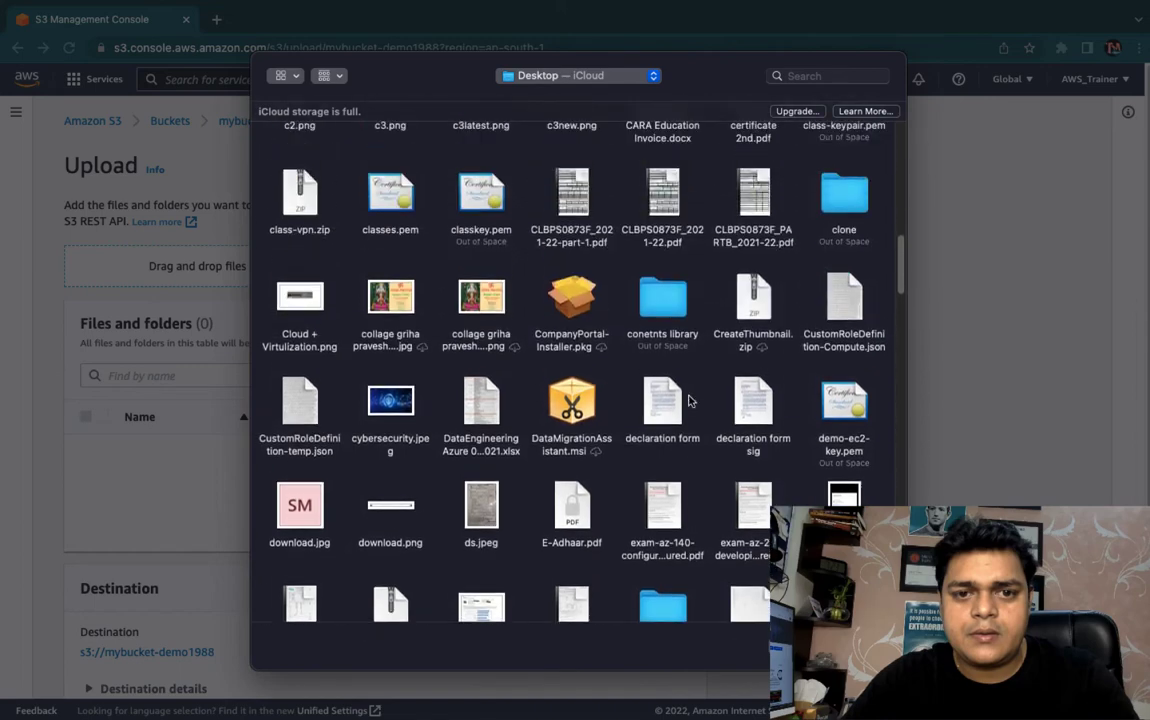
pyautogui.scroll(10, 688, 400)
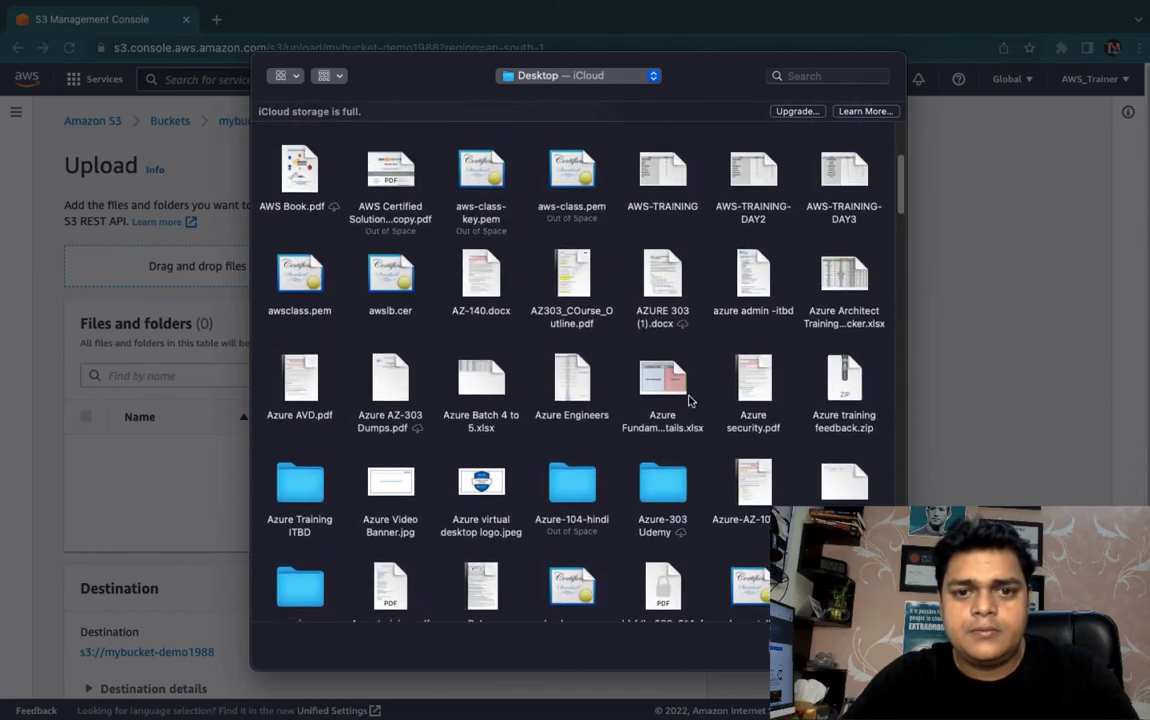
pyautogui.scroll(-3, 688, 400)
pyautogui.scroll(-5, 688, 400)
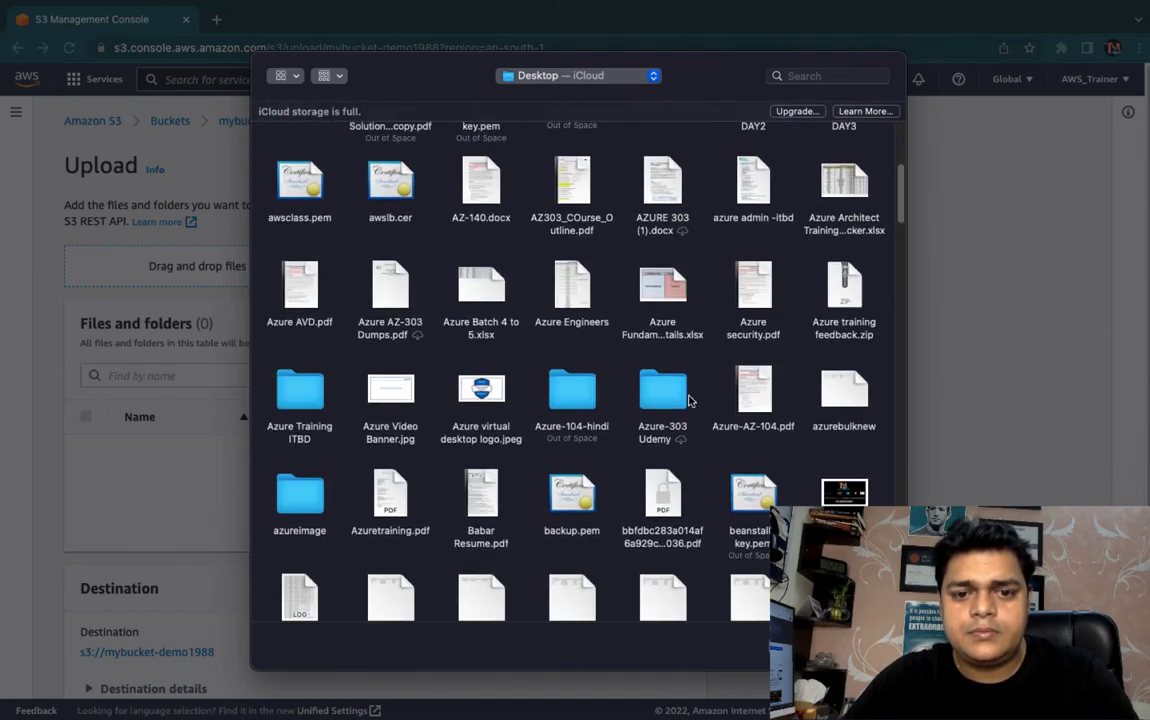
pyautogui.rightClick(662, 385)
pyautogui.click(428, 258)
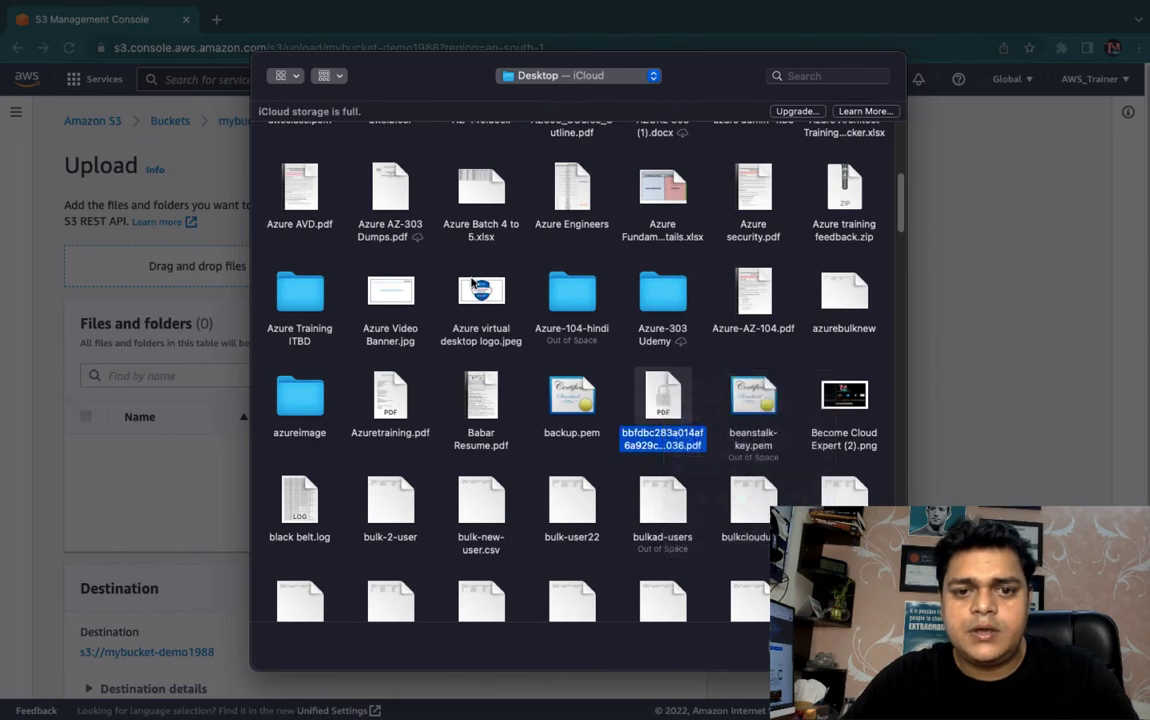
pyautogui.doubleClick(480, 290)
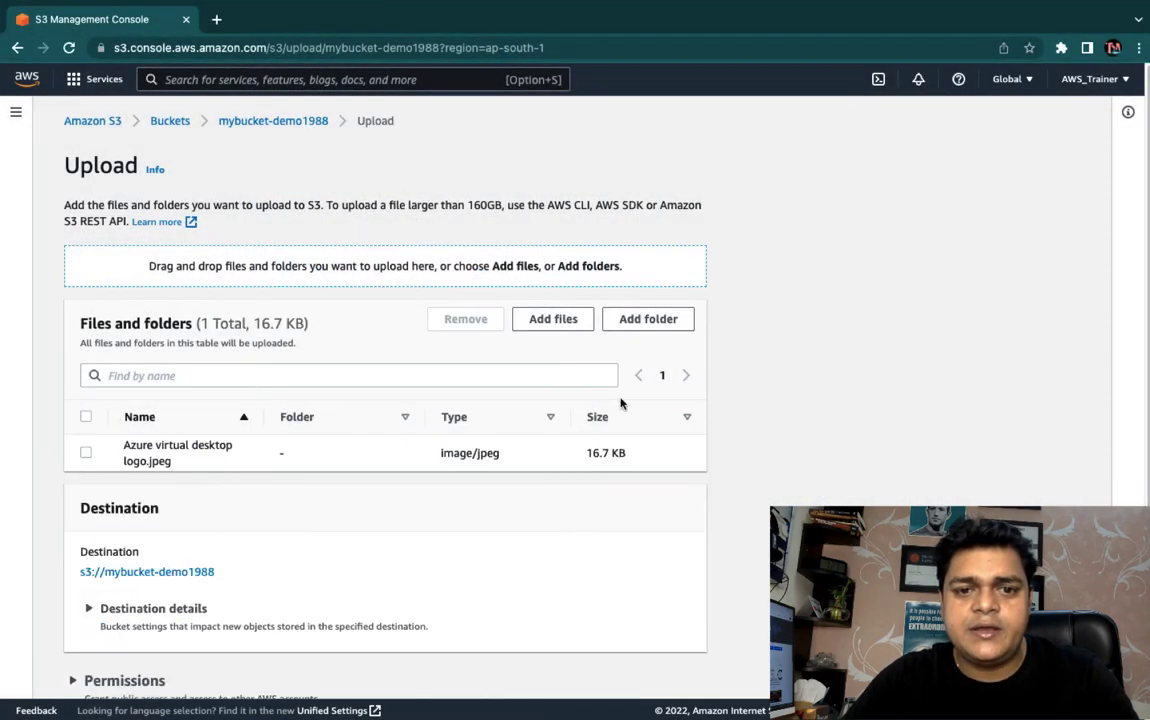
# Upload the added image to the bucket and open its object details page
pyautogui.scroll(-3, 418, 478)
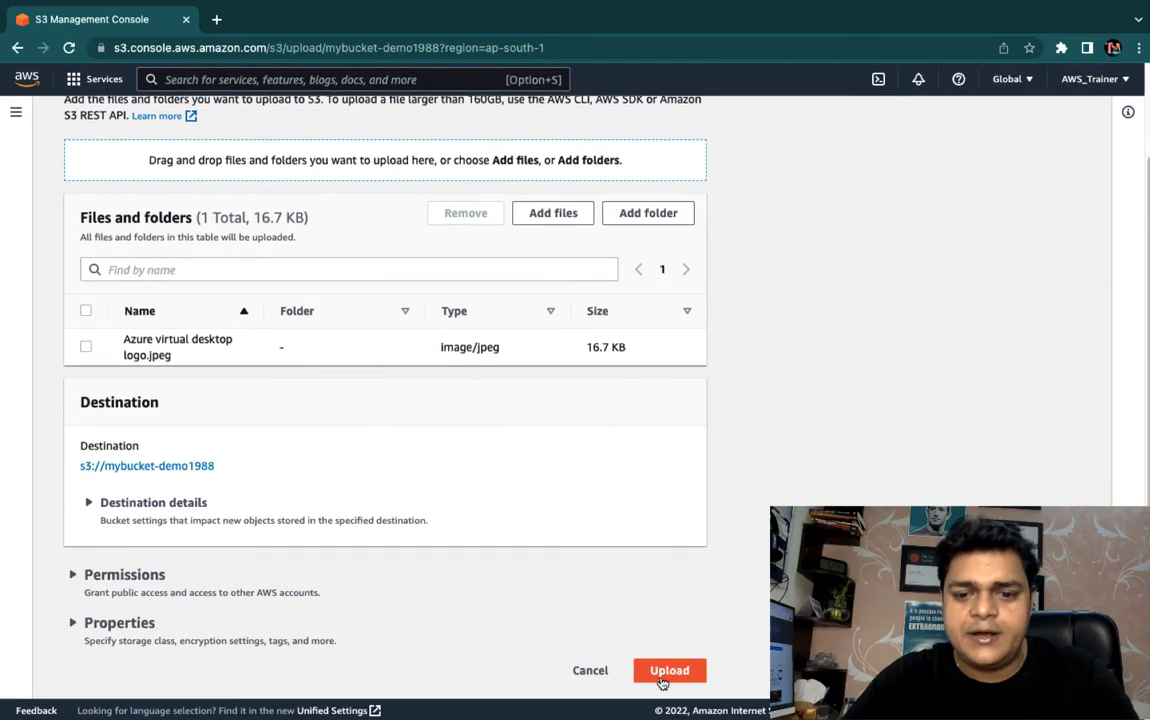
pyautogui.click(662, 676)
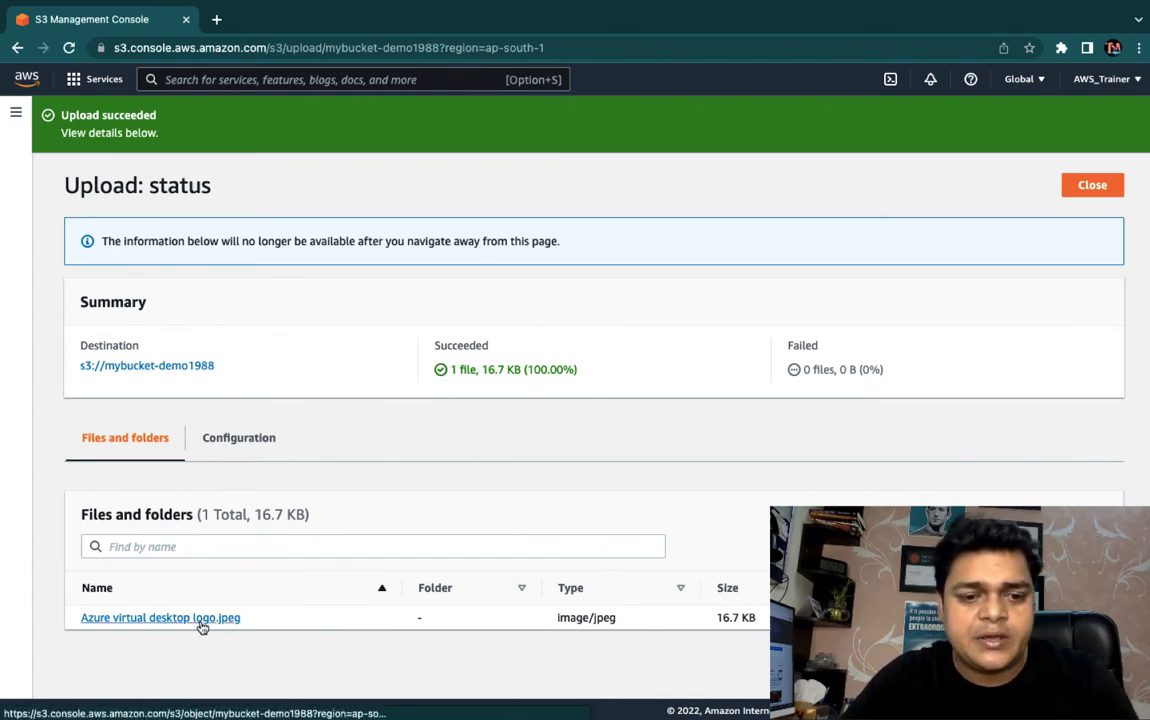
pyautogui.click(170, 620)
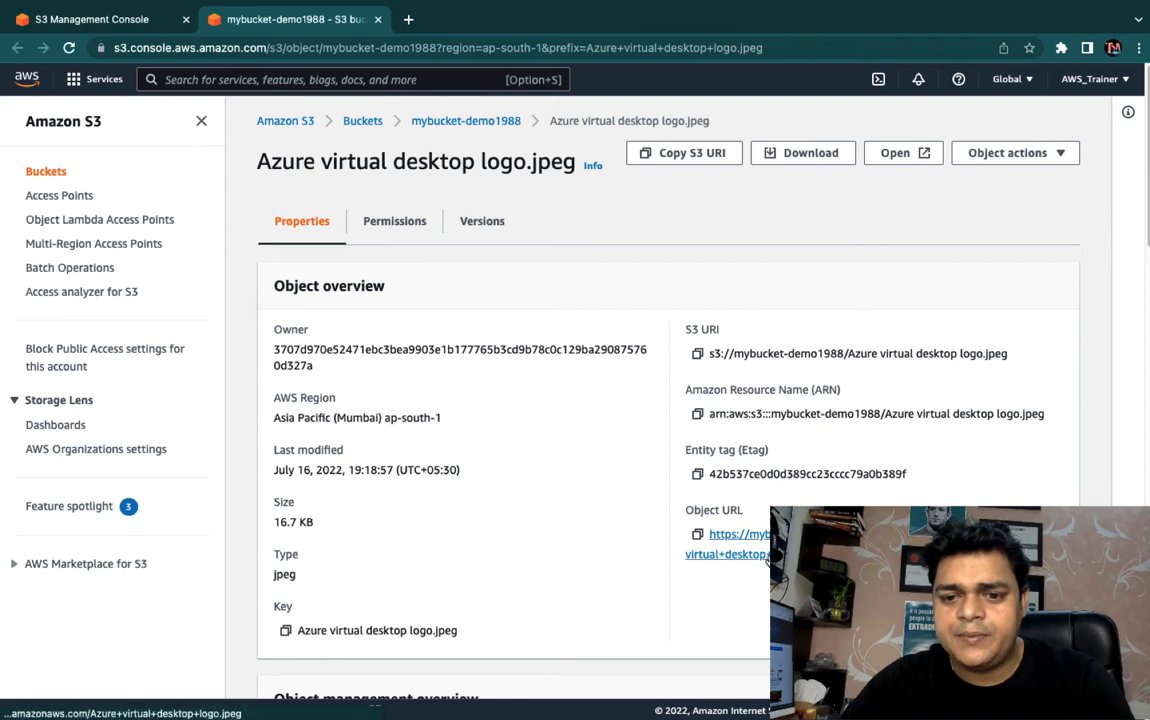
# Copy the image's object URL, load it in a new browser tab to test public access, and close that tab
pyautogui.click(699, 537)
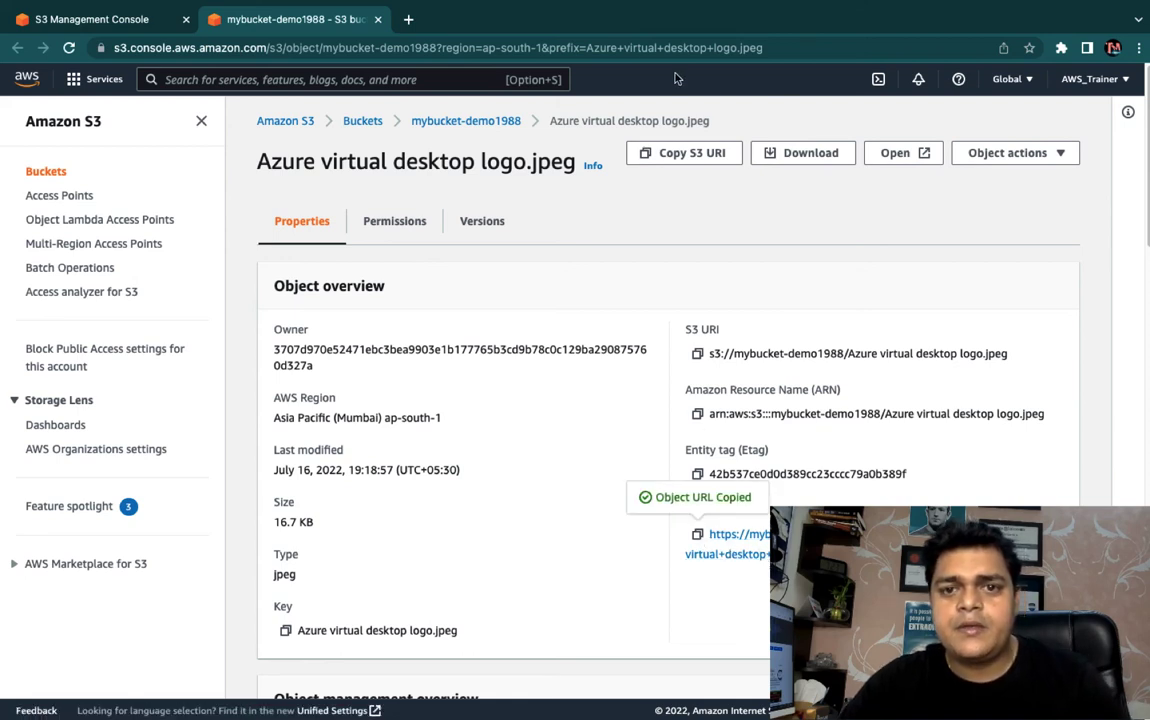
pyautogui.click(409, 20)
pyautogui.press('super+v')
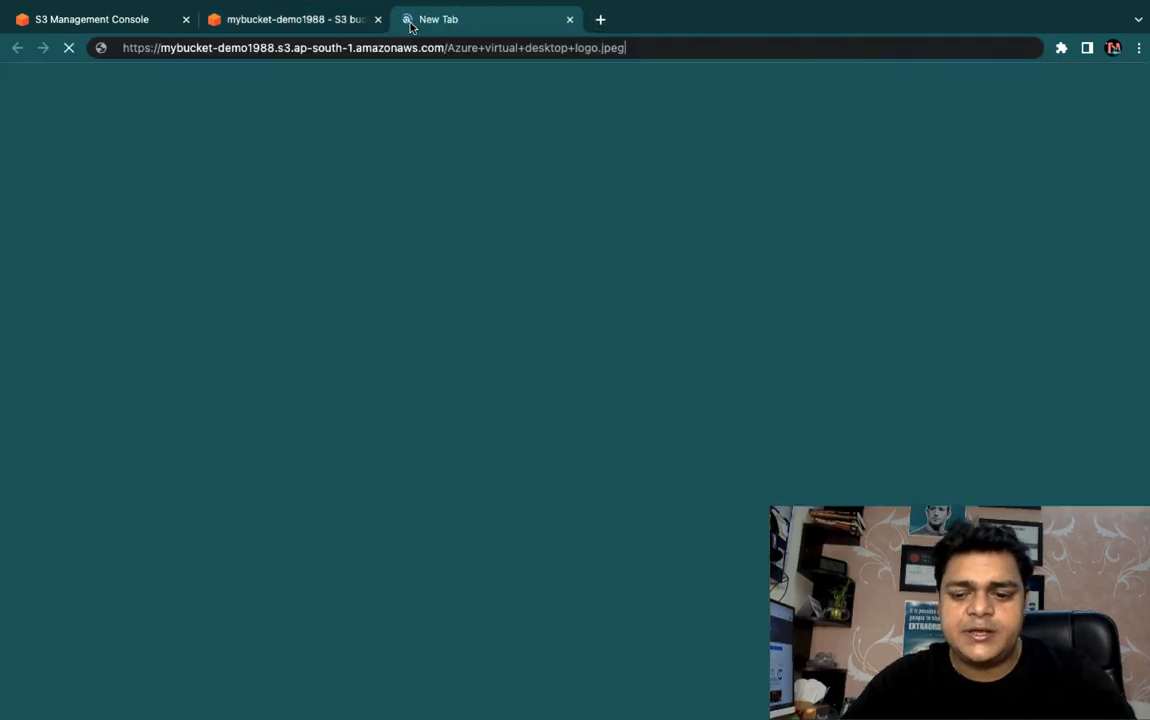
pyautogui.press('Return')
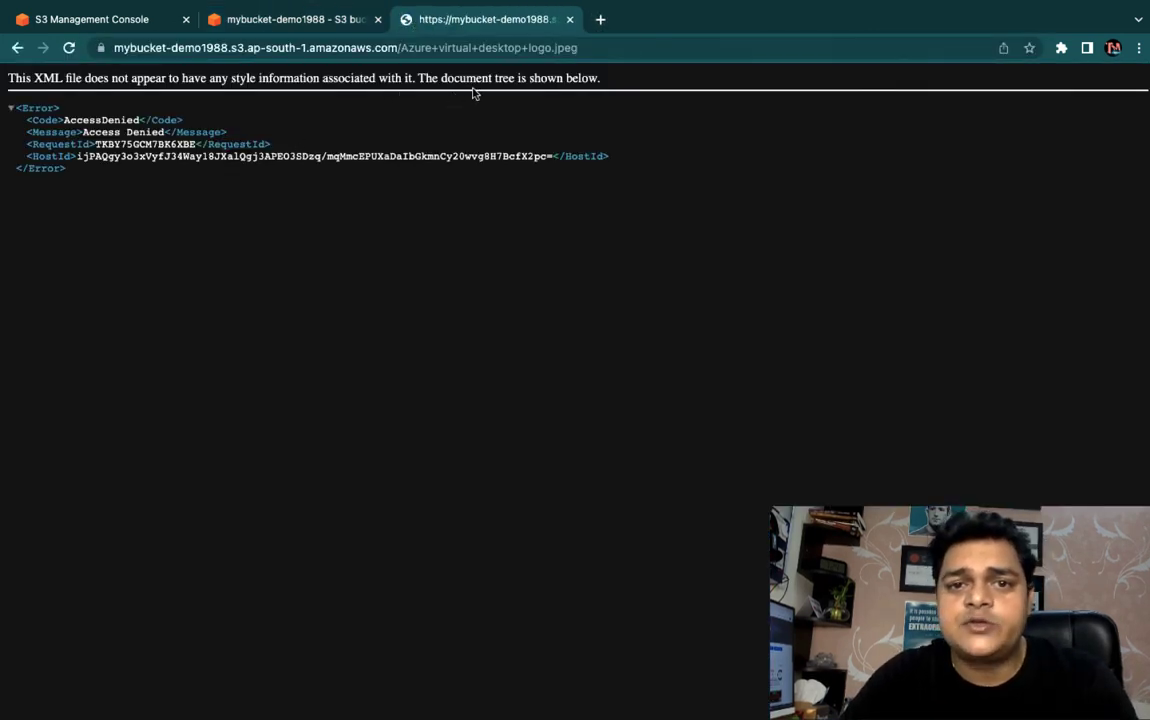
pyautogui.click(570, 20)
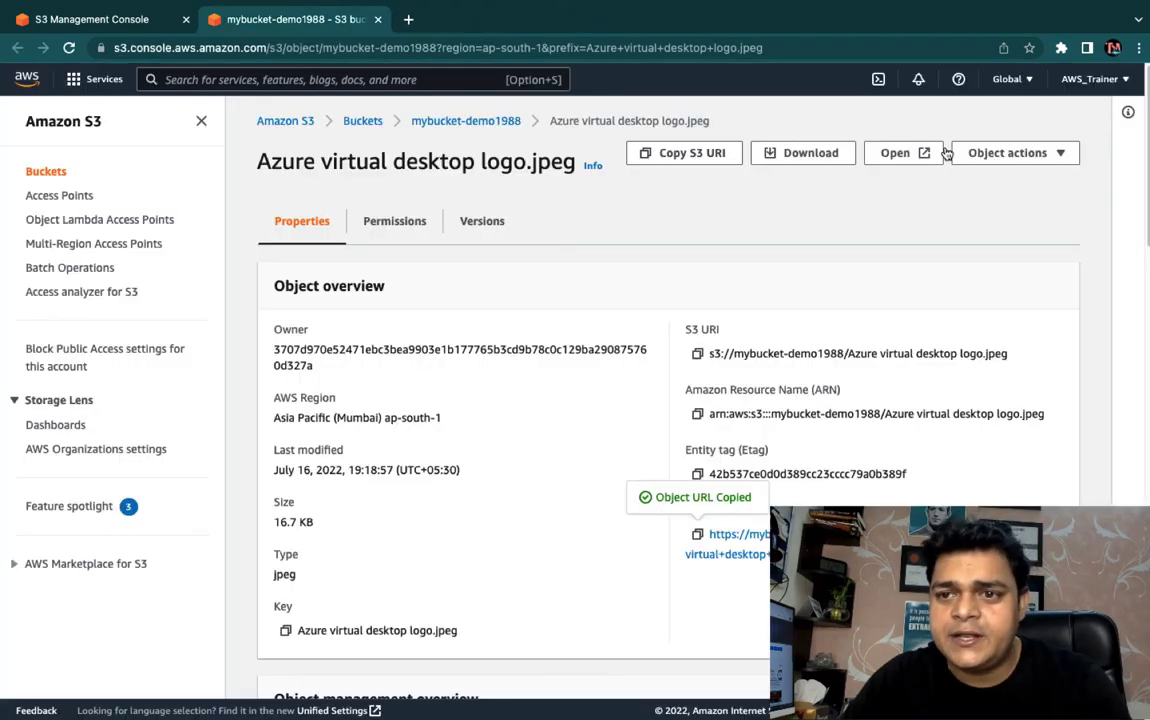
# Create a presigned URL for Azure virtual desktop logo.jpeg that expires after 1 hour
pyautogui.click(997, 153)
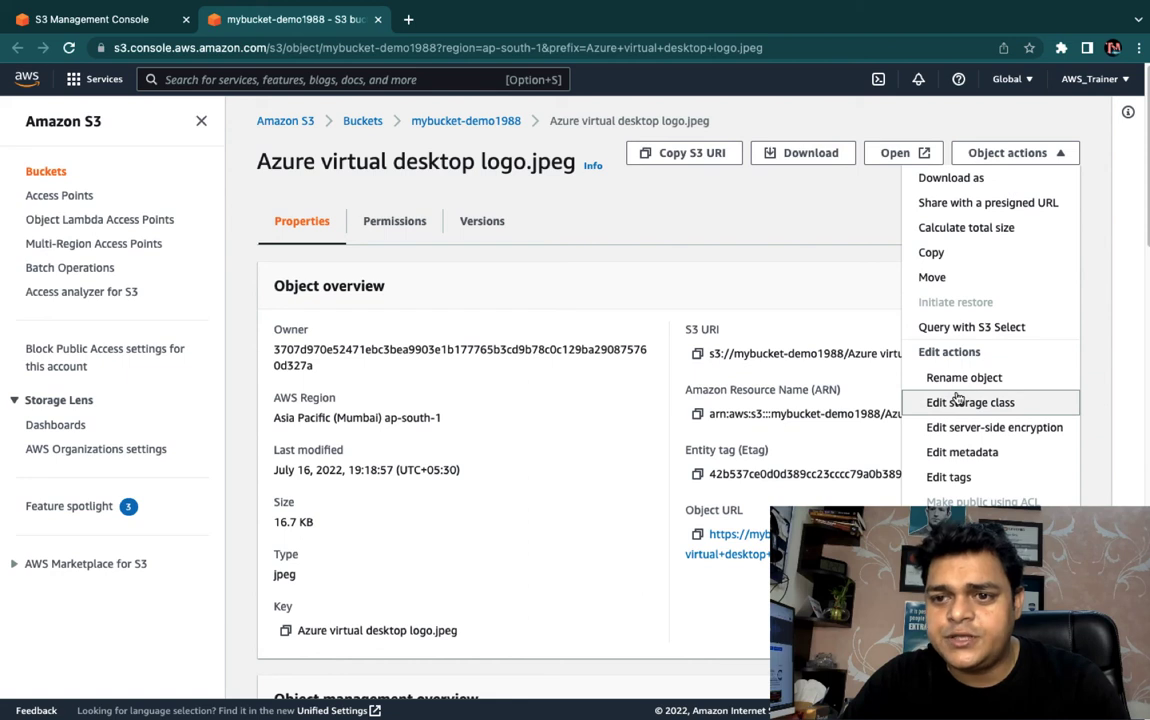
pyautogui.click(1006, 203)
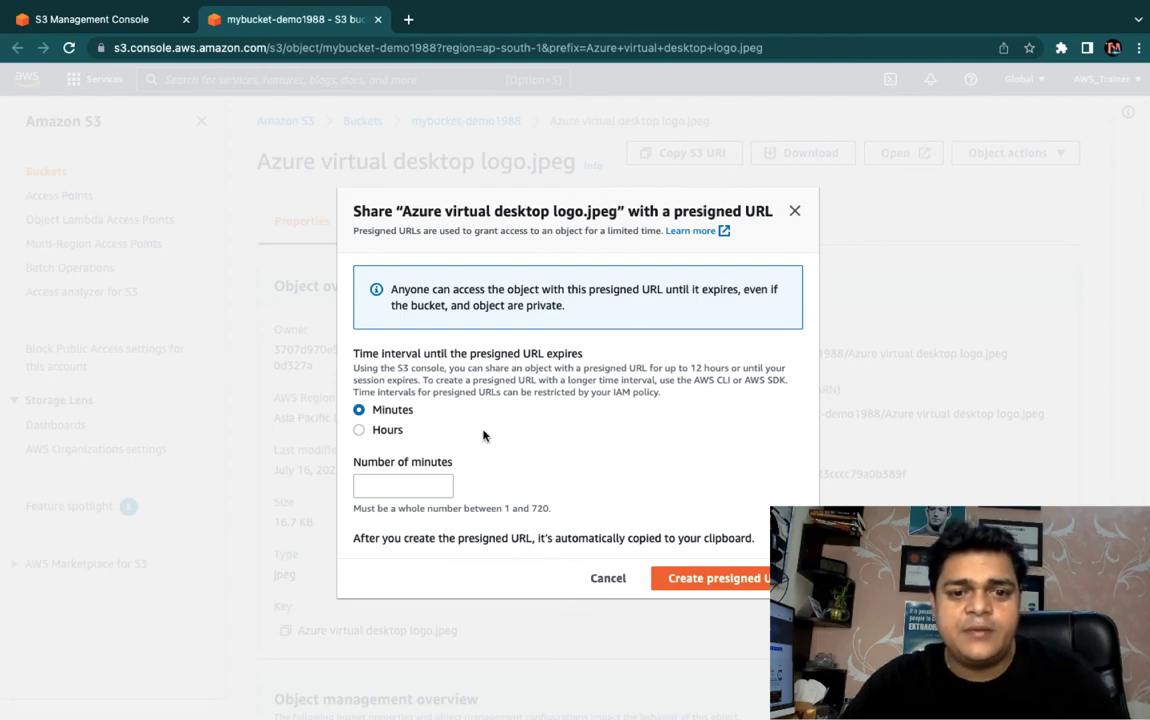
pyautogui.click(374, 430)
pyautogui.click(385, 487)
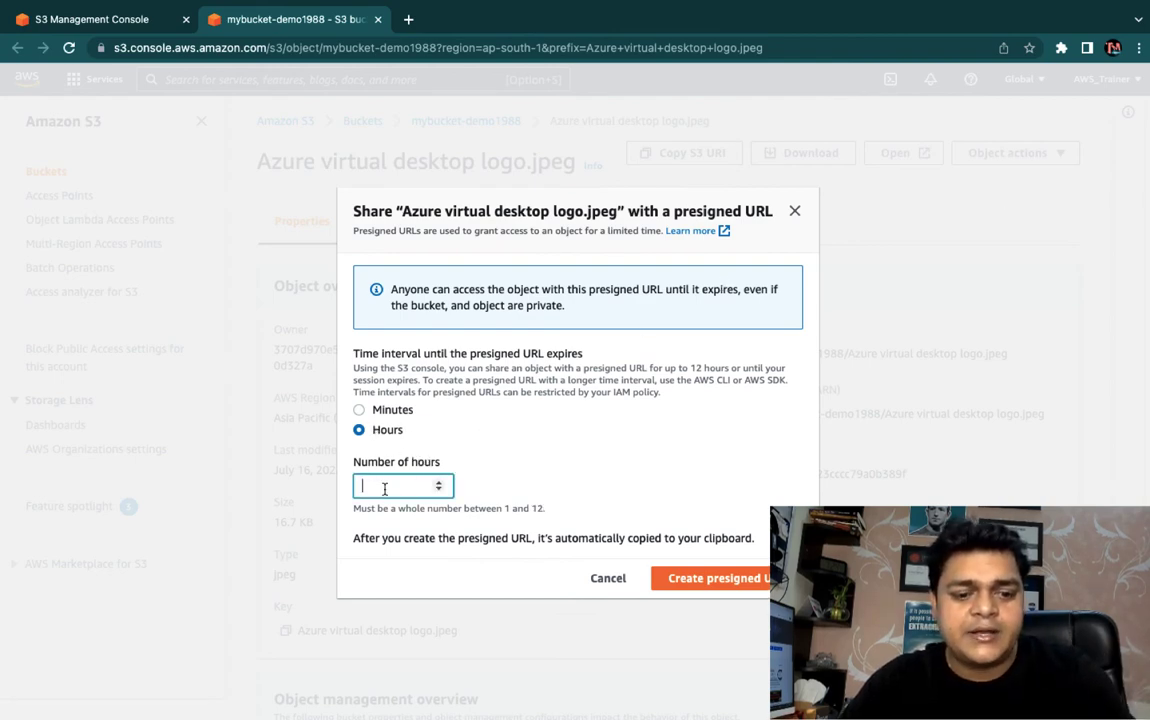
pyautogui.write('1')
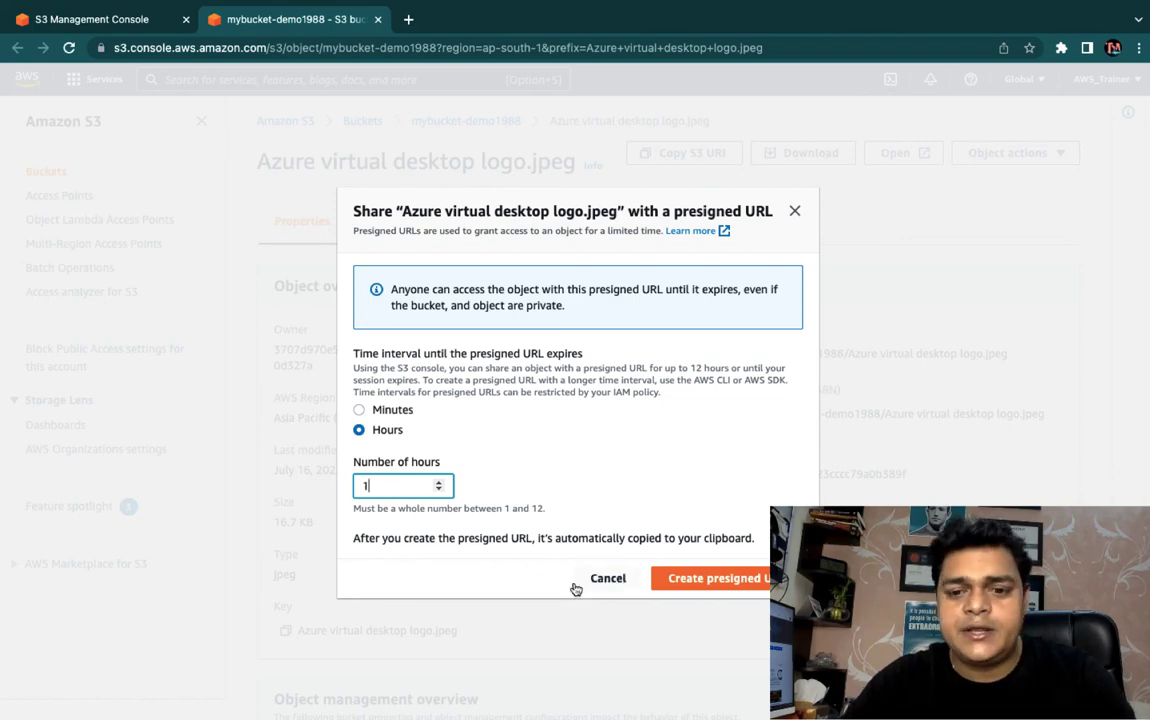
pyautogui.click(713, 580)
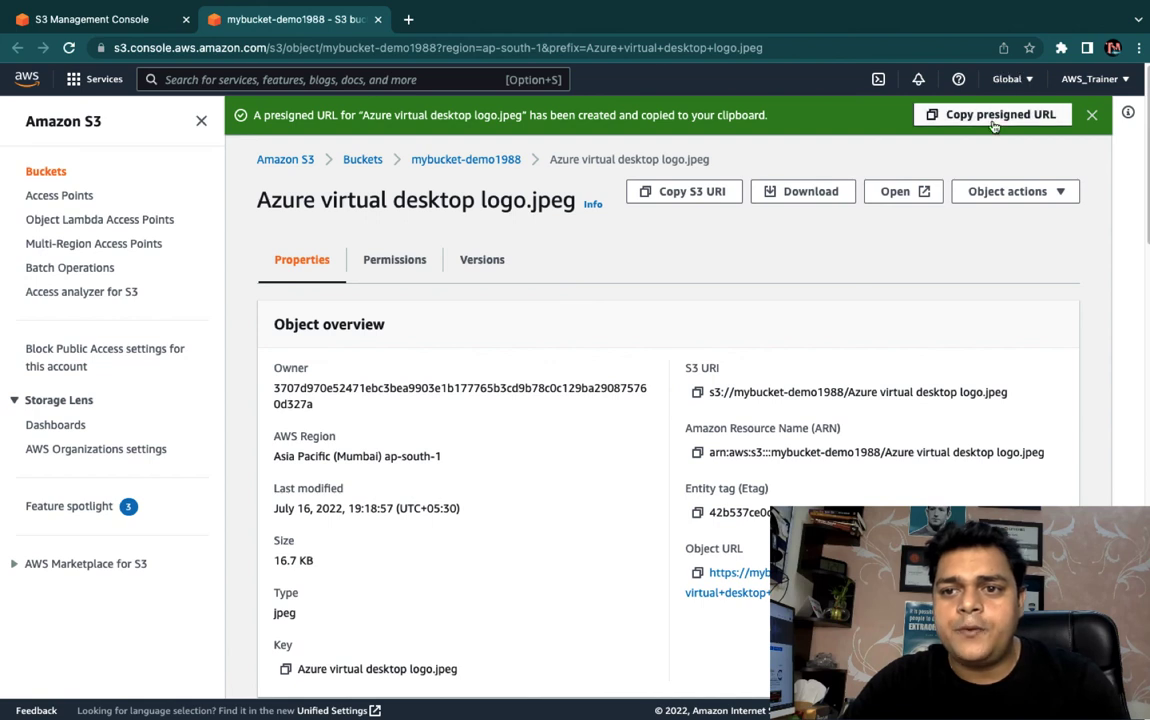
# Copy the image's presigned URL and load it in a new browser tab to test temporary access
pyautogui.click(995, 117)
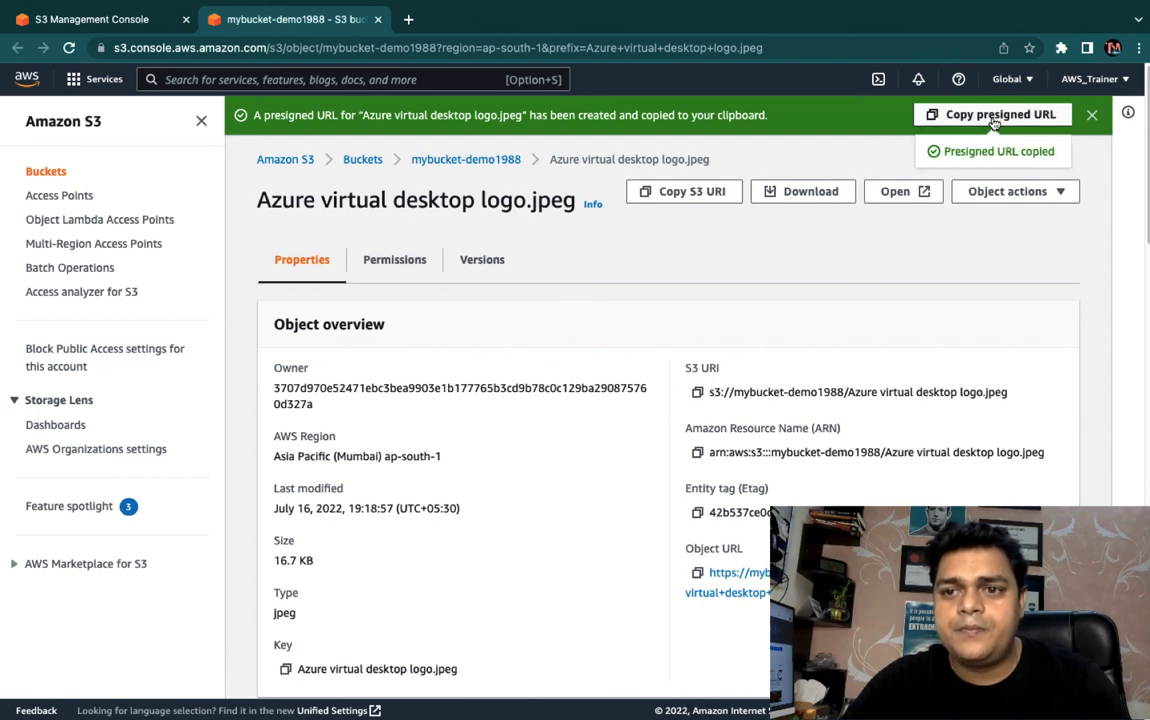
pyautogui.click(409, 20)
pyautogui.press('super+v')
pyautogui.press('Return')
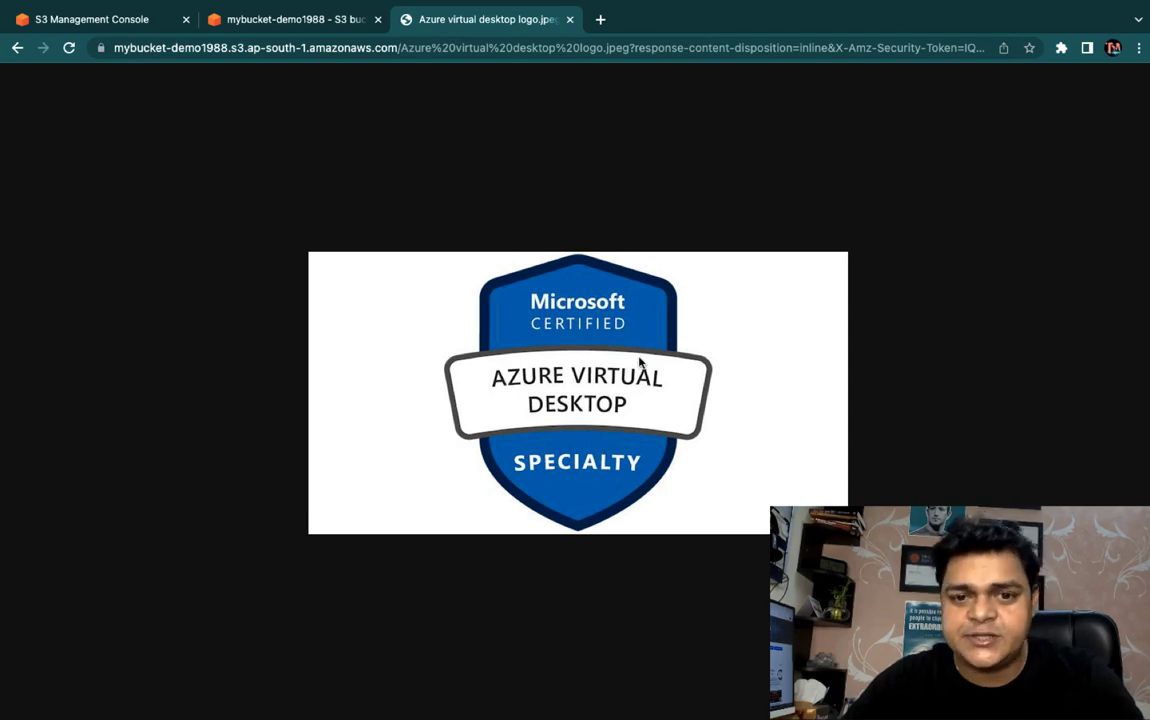
# Switch to Safari and load the copied presigned URL in a new tab to test access from another browser
pyautogui.hotkey('ctrl', 'Left')
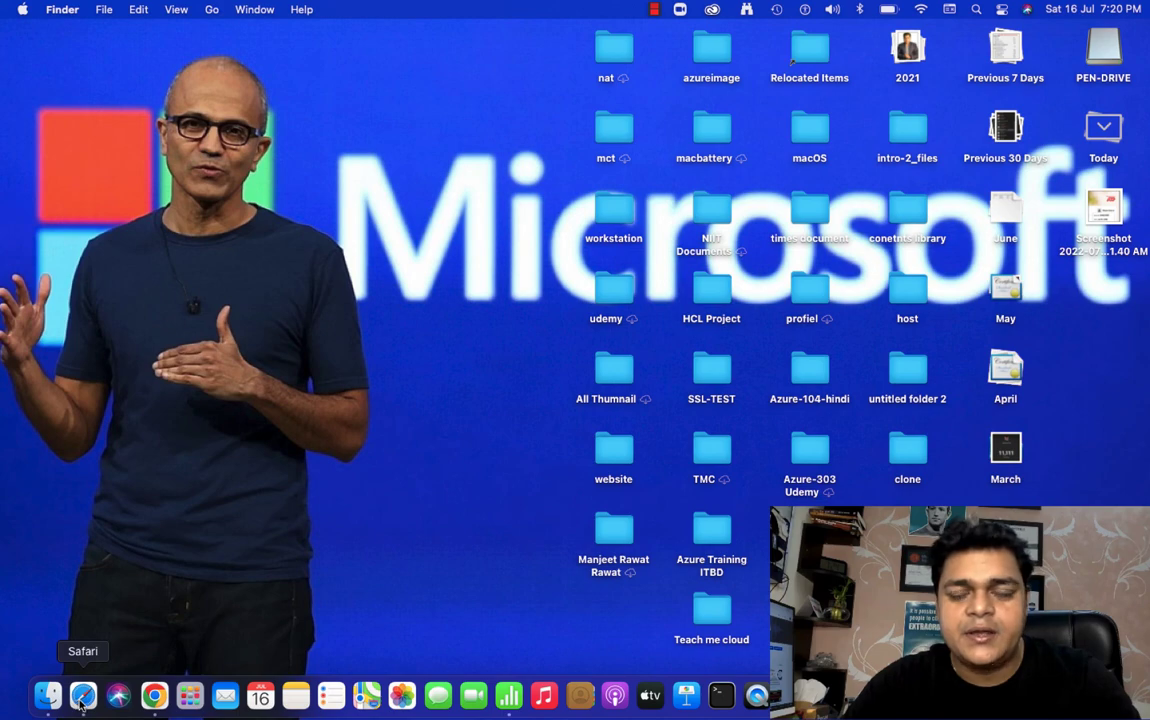
pyautogui.click(82, 700)
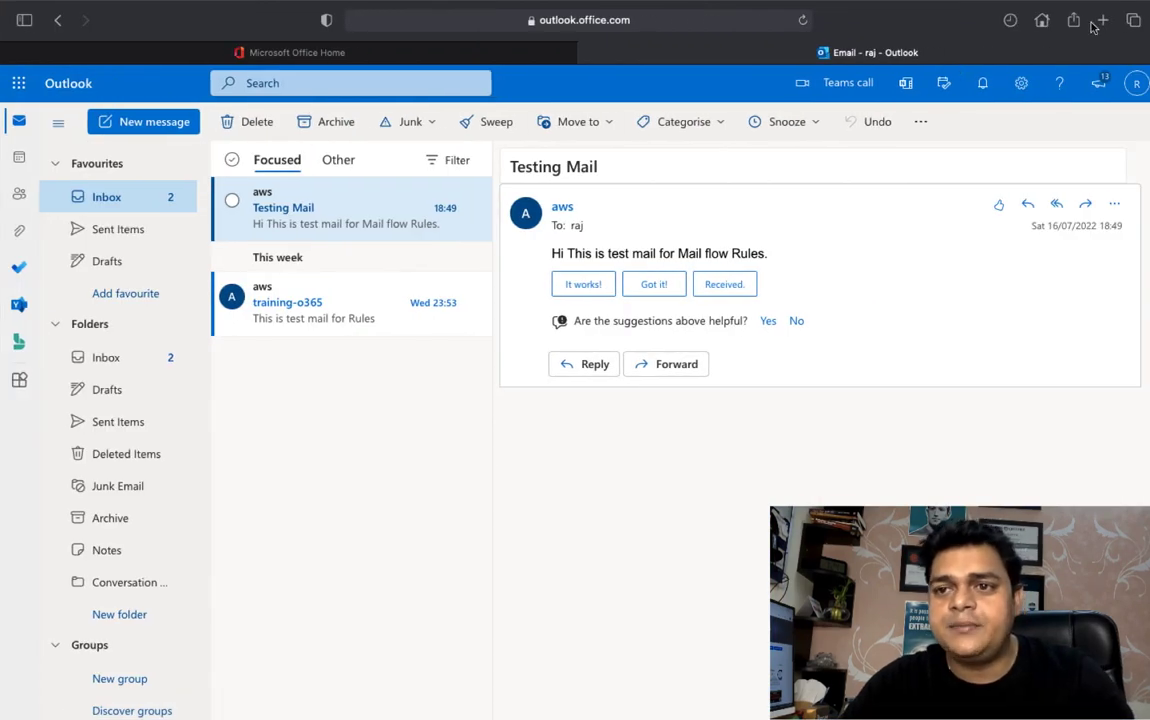
pyautogui.click(1100, 21)
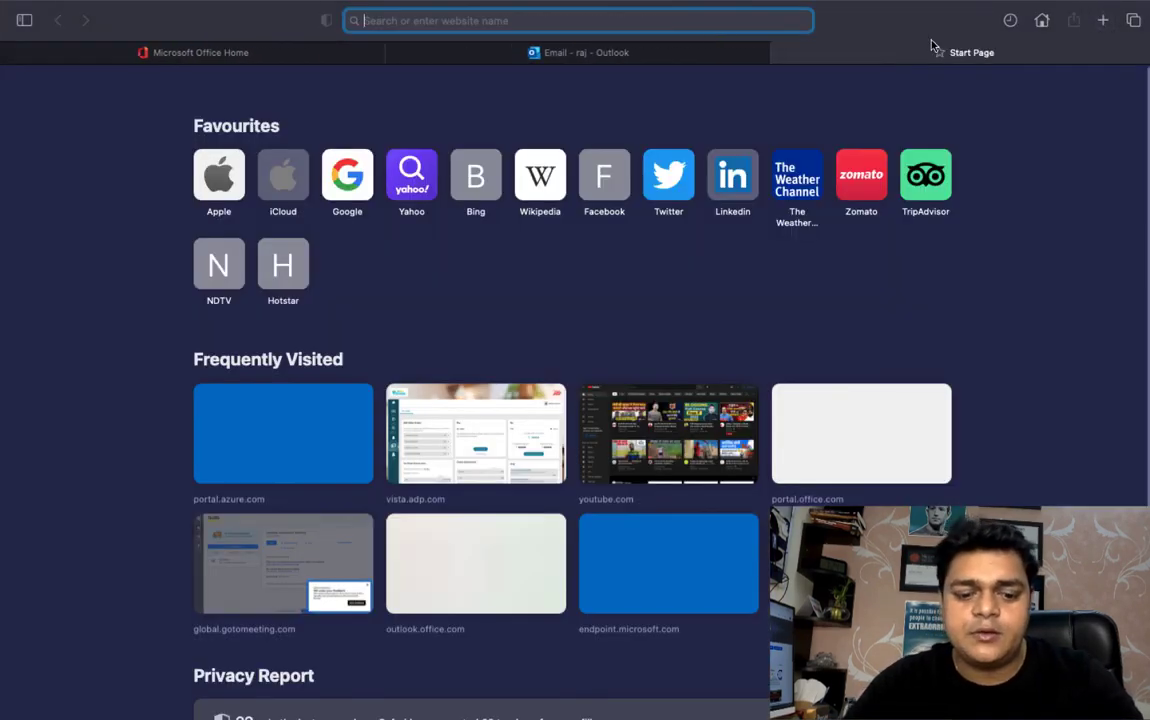
pyautogui.press('super+v')
pyautogui.press('Return')
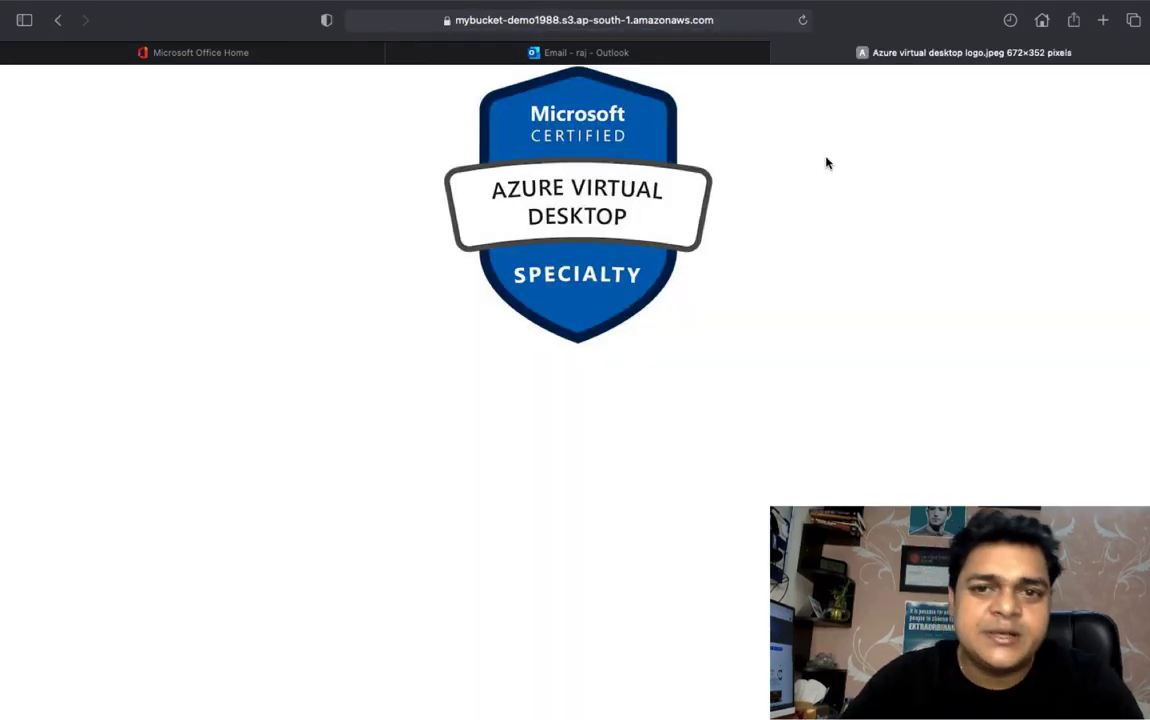
pyautogui.hotkey('ctrl', 'Right')
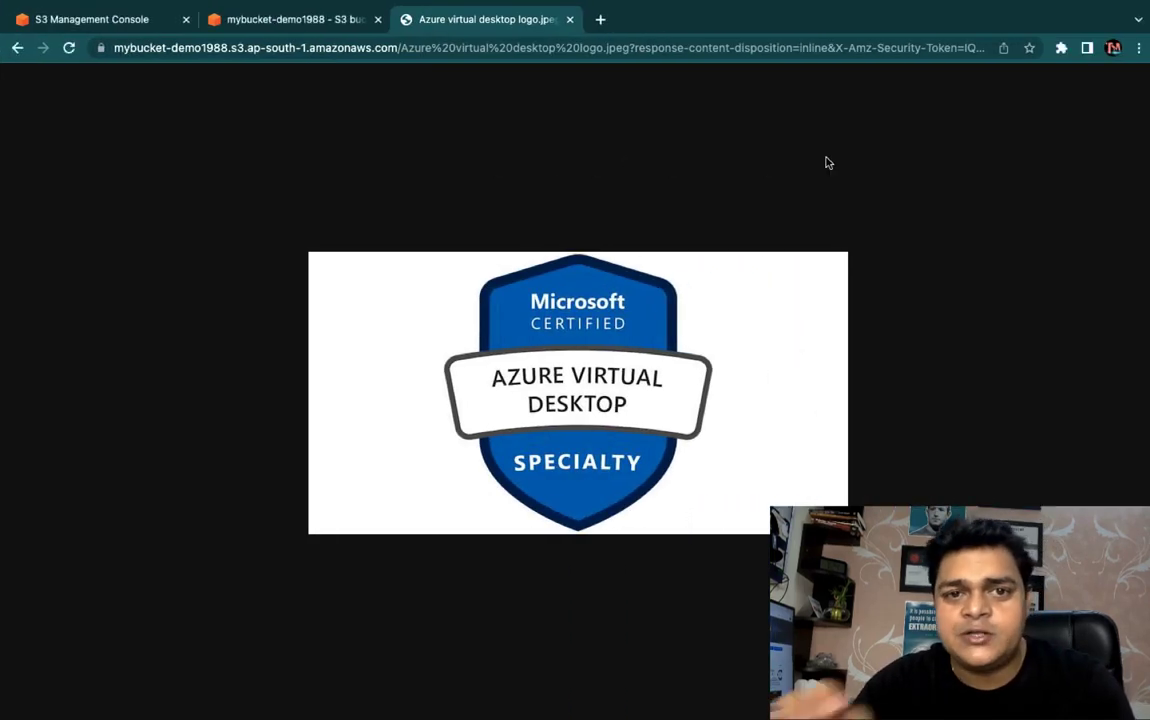
pyautogui.hotkey('ctrl', 'Right')
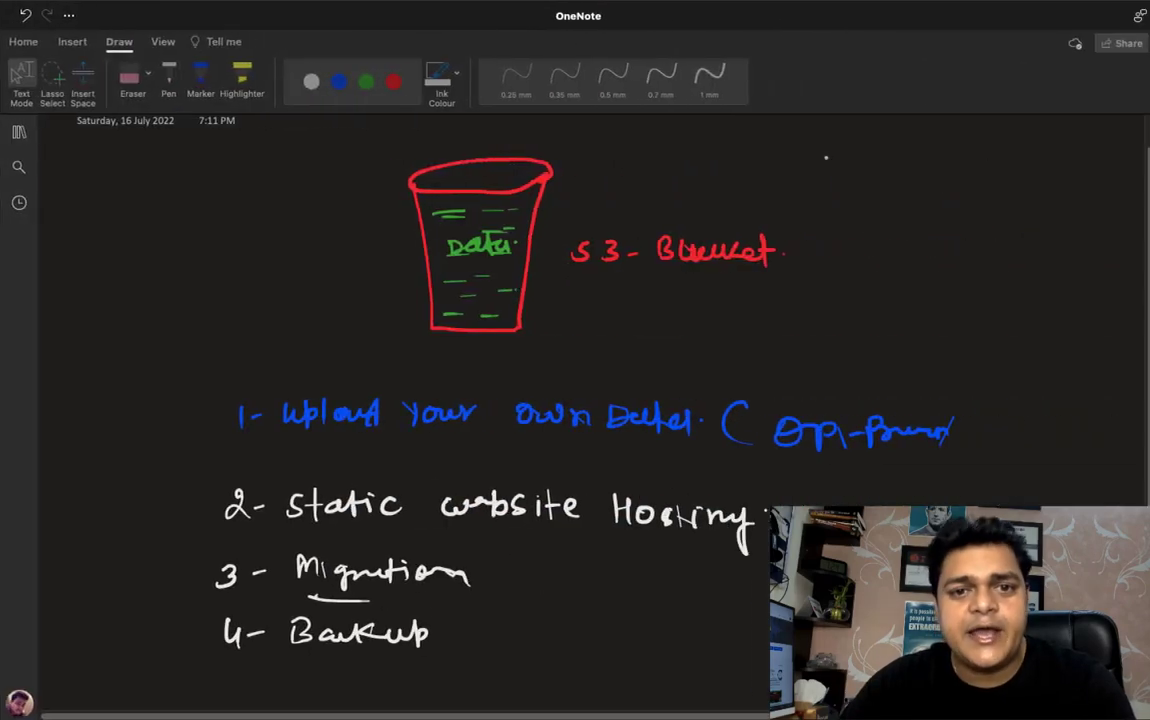
pyautogui.hotkey('ctrl', 'Left')
pyautogui.hotkey('ctrl', 'Left')
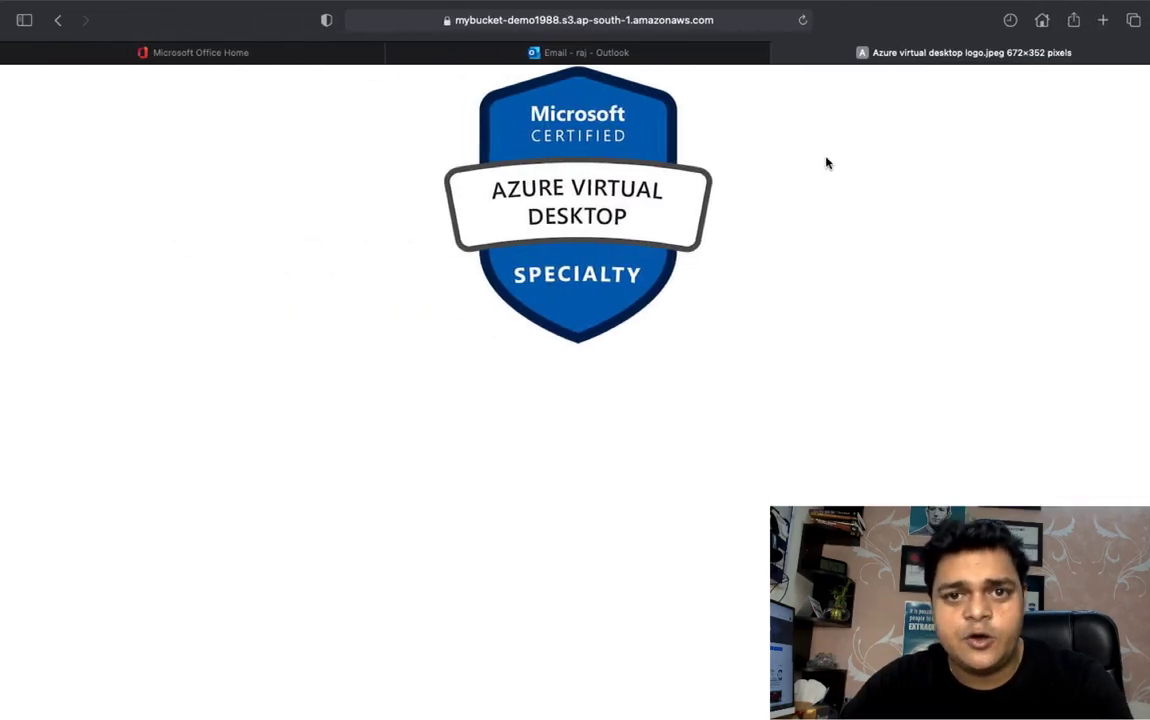
pyautogui.hotkey('ctrl', 'Left')
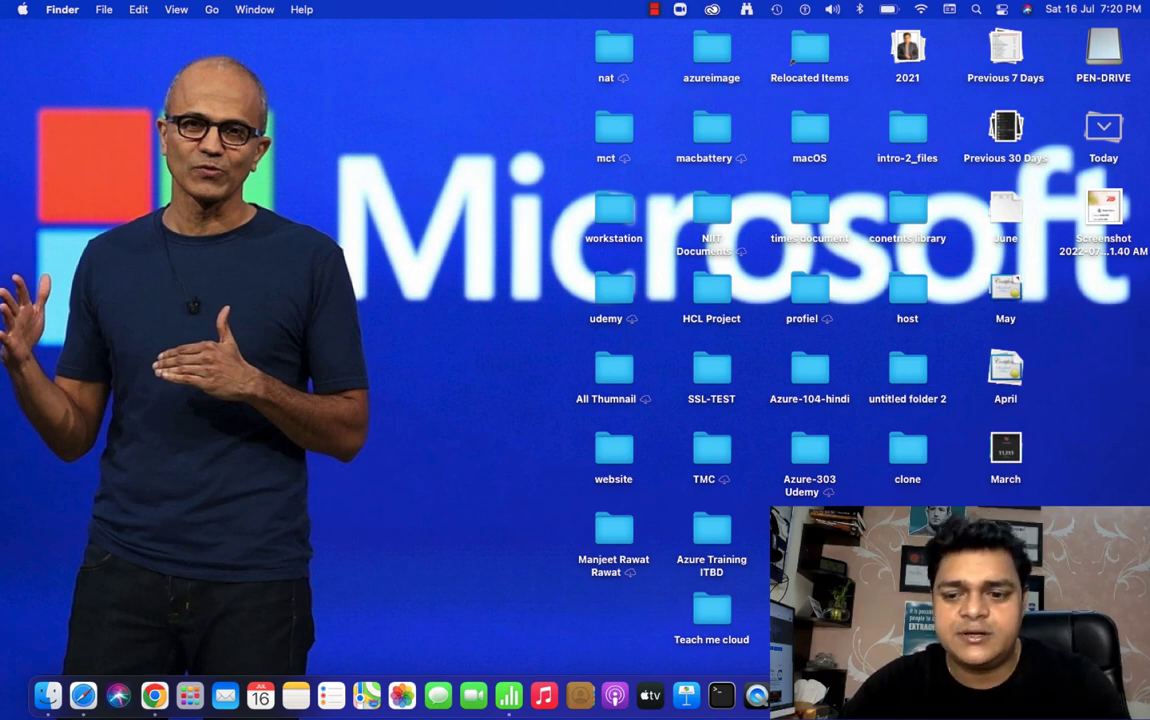
pyautogui.rightClick(1068, 696)
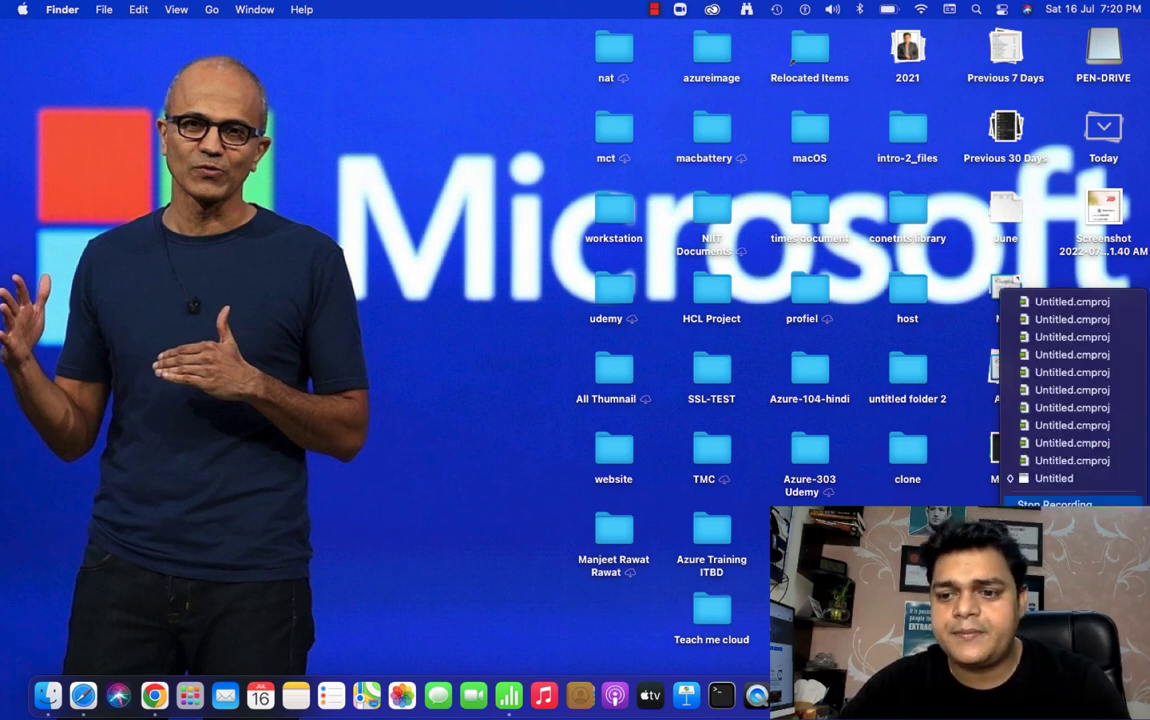